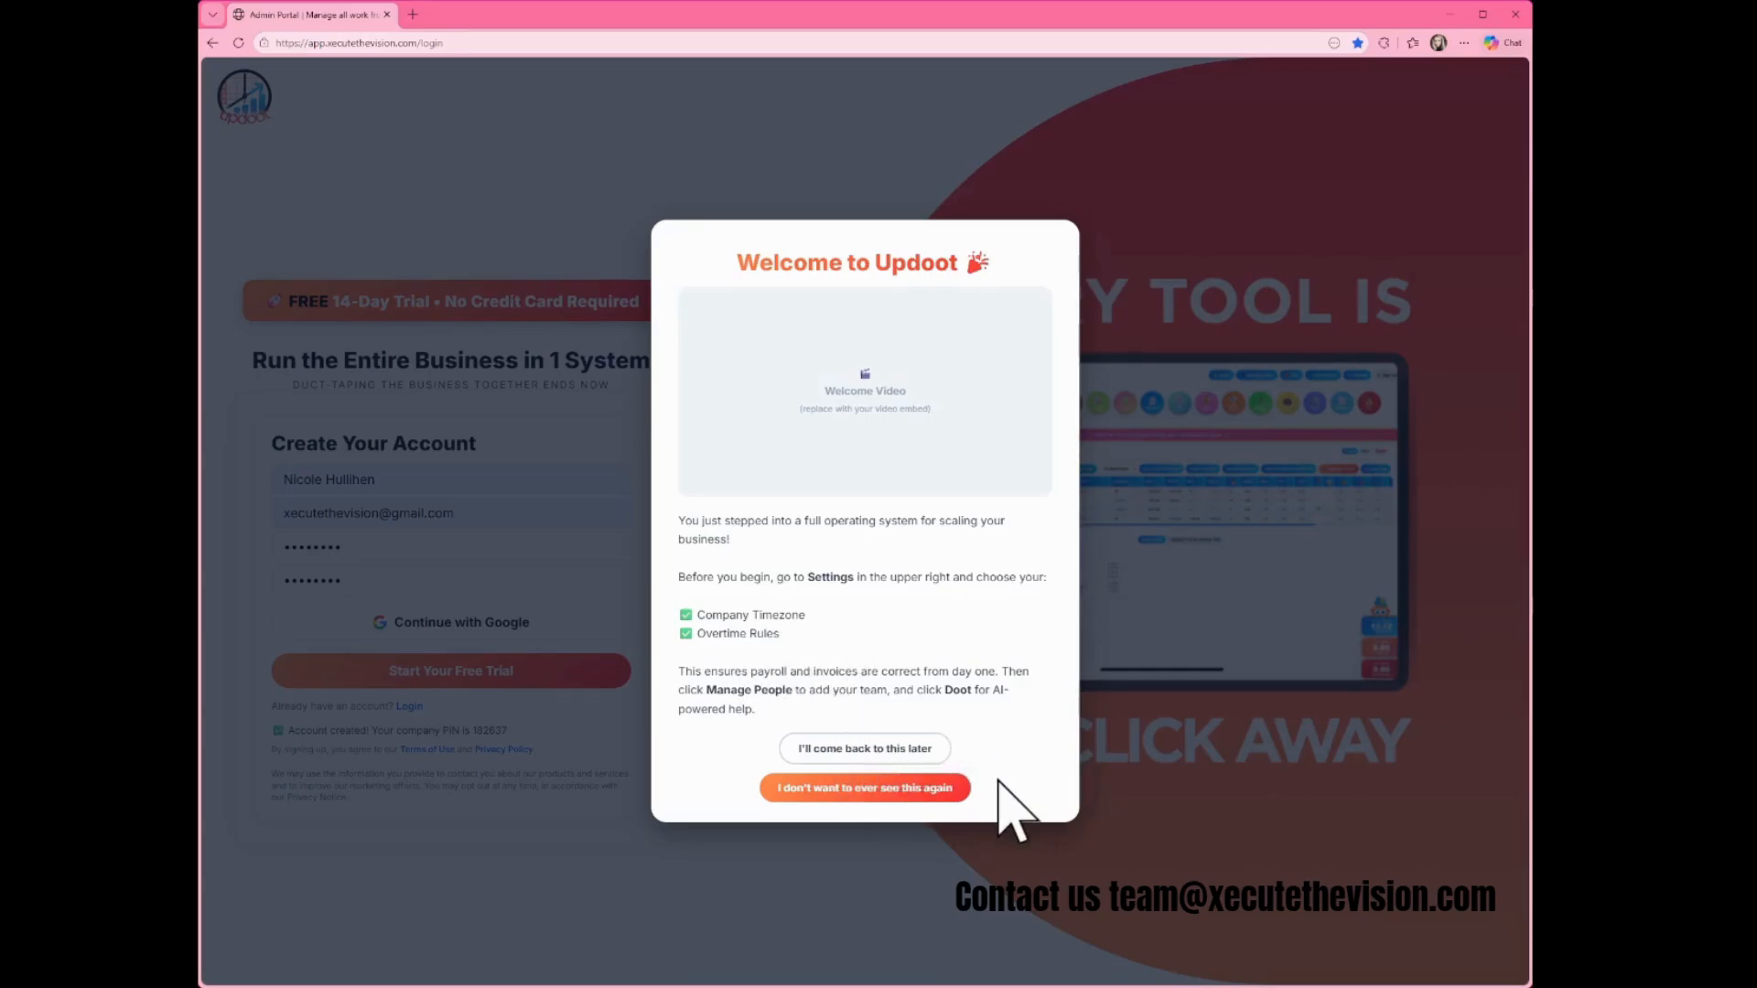
Postpone the welcome message, and reopen the Welcome Guide to read it before minimizing it
left_click(889, 749)
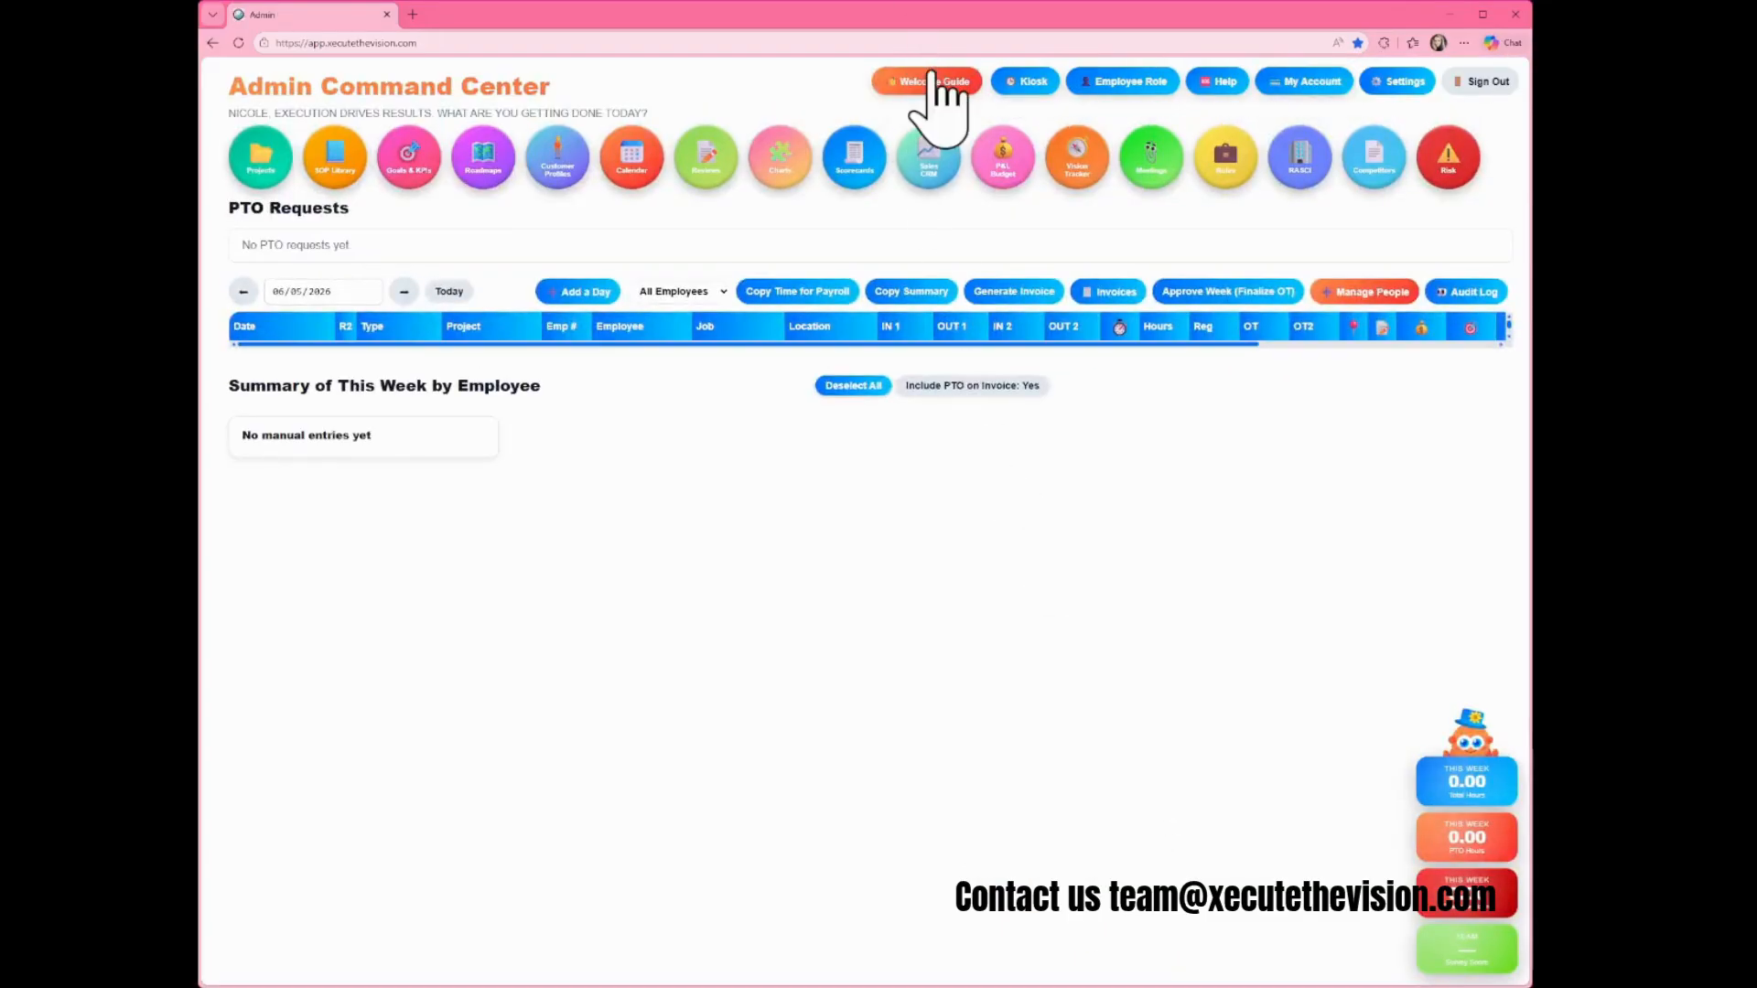
left_click(936, 82)
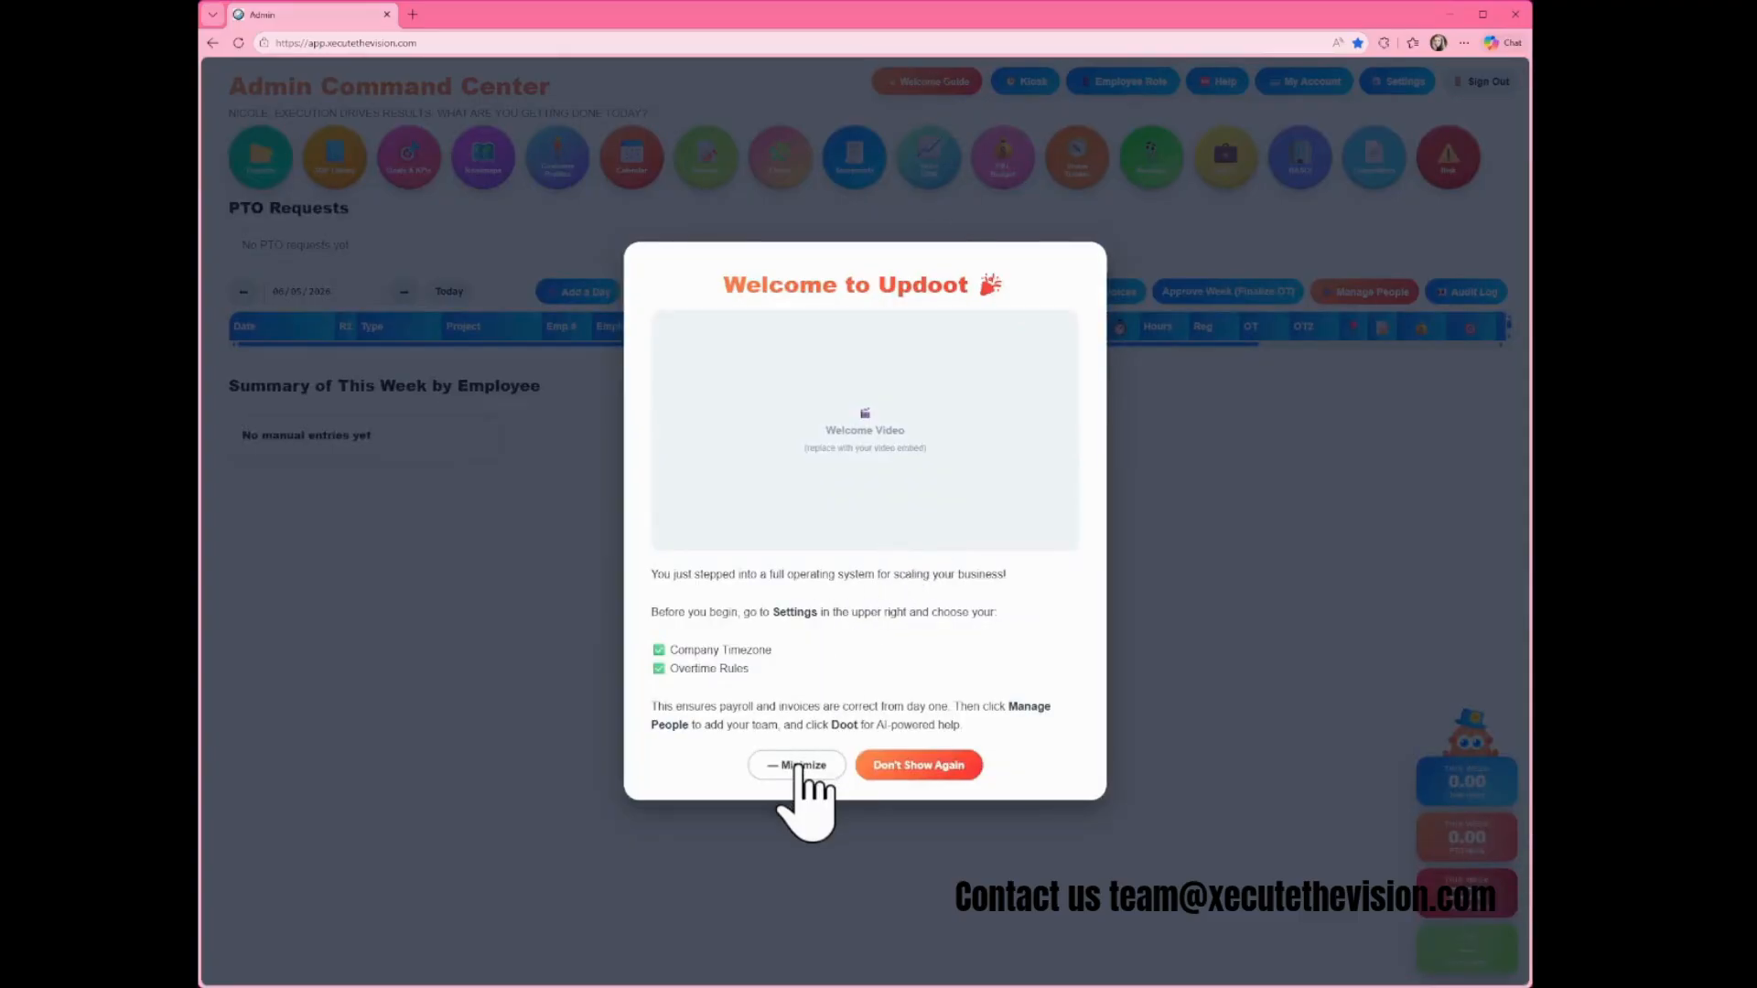
left_click(797, 767)
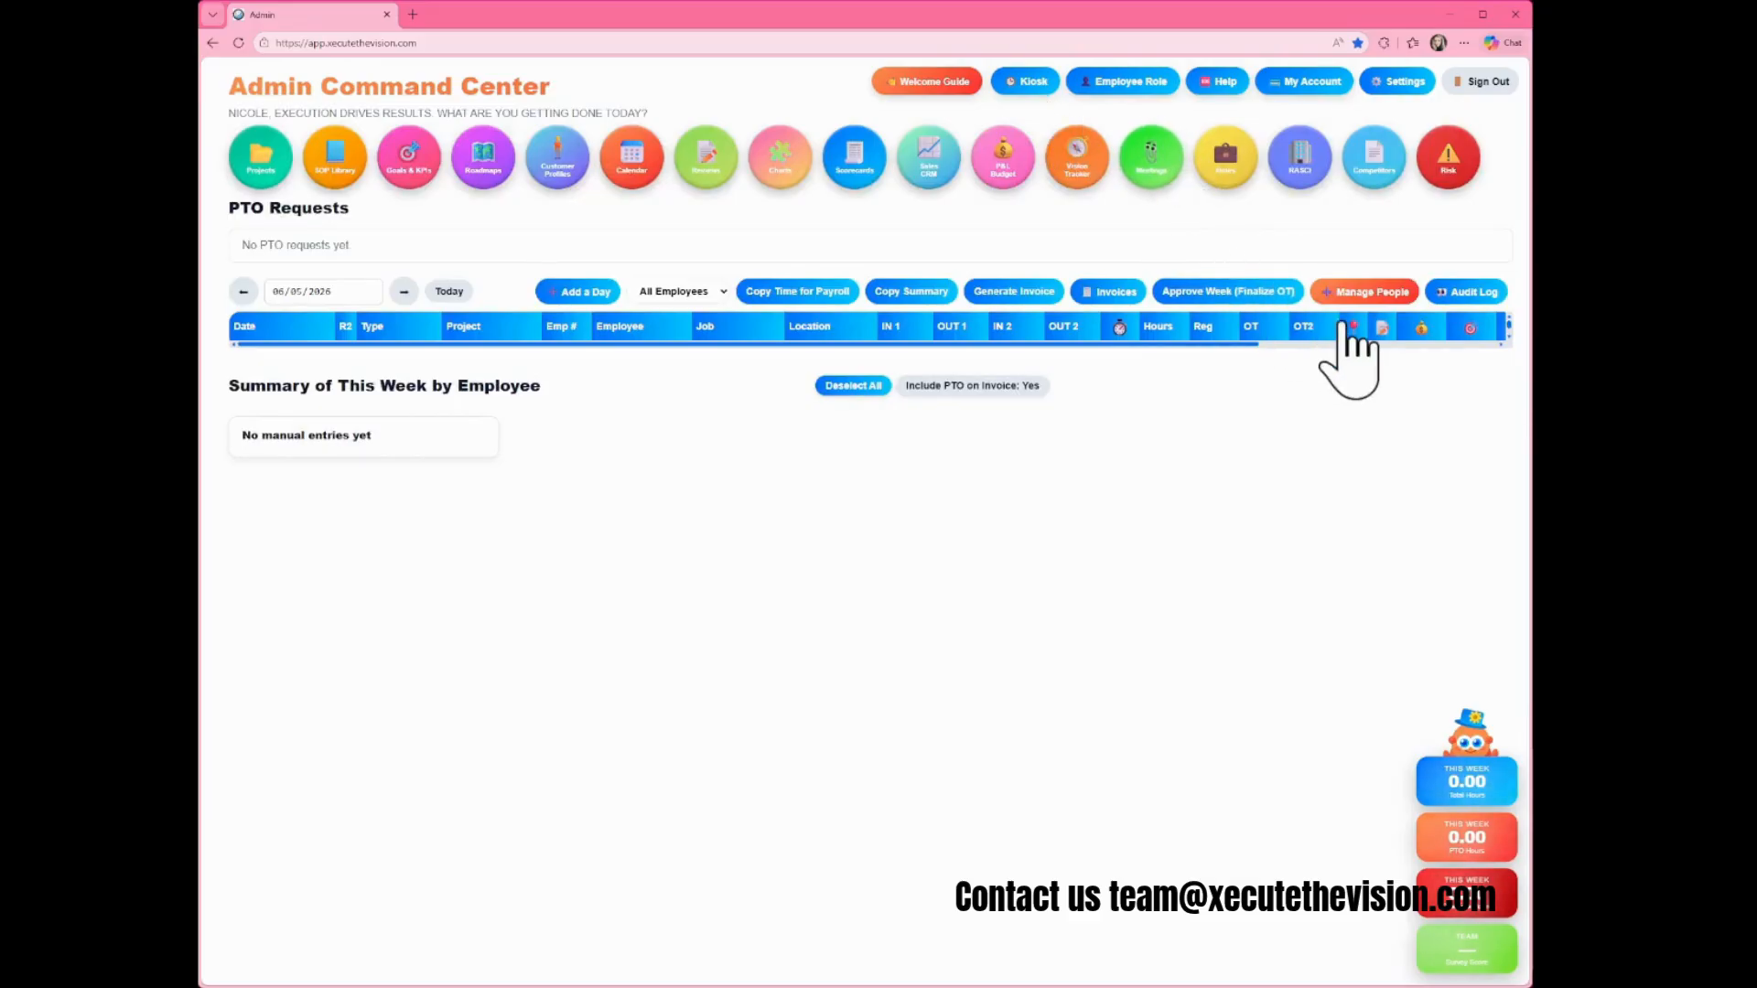
Set the company time zone to UTC-05 Eastern Time and enable the daylight saving time adjustment in the company settings
left_click(1396, 83)
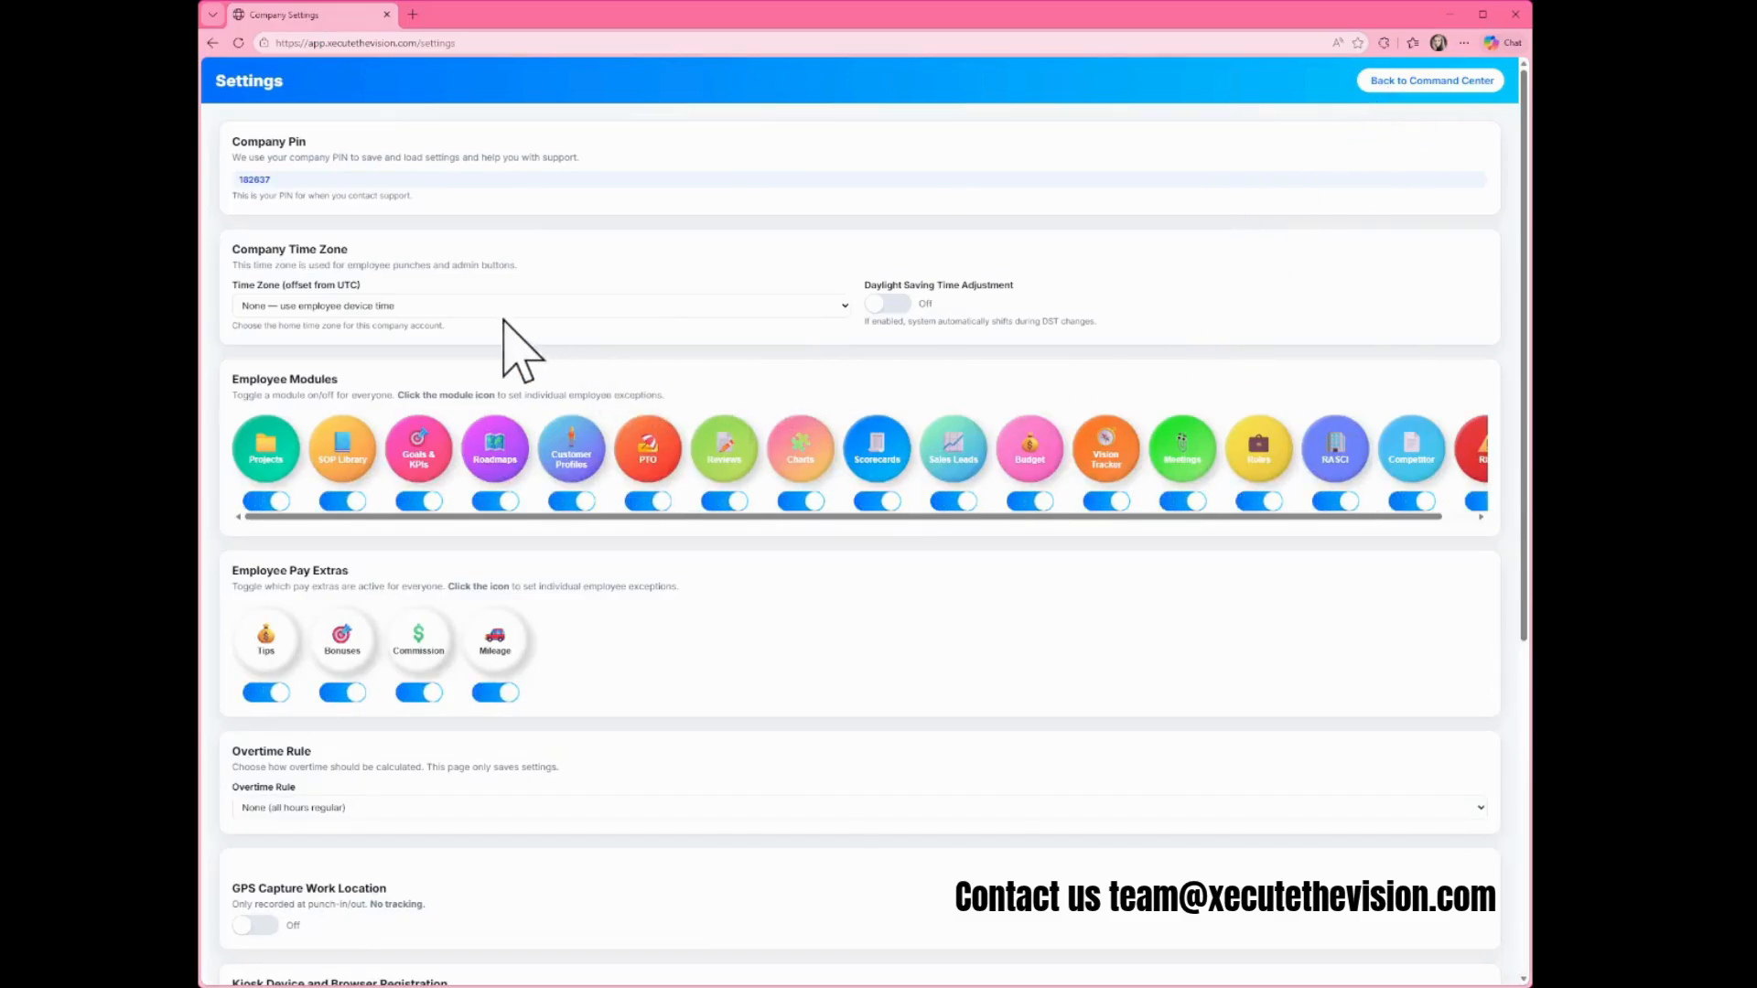
left_click(363, 316)
left_click(371, 398)
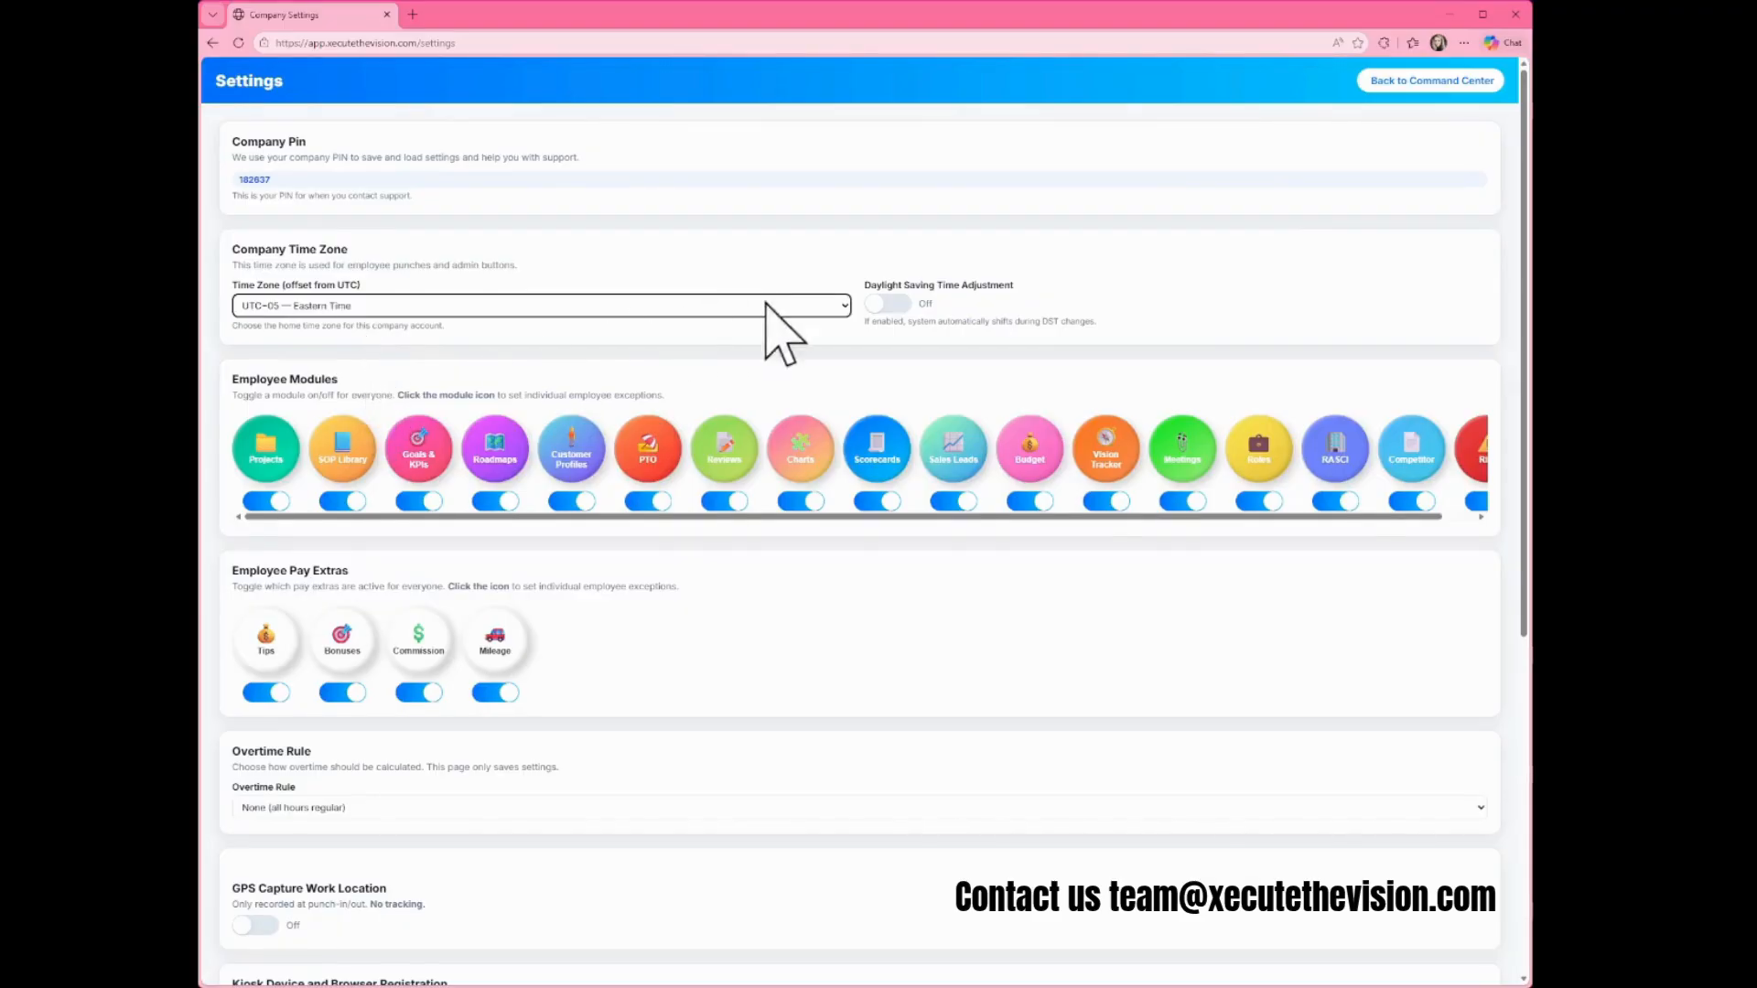
left_click(893, 311)
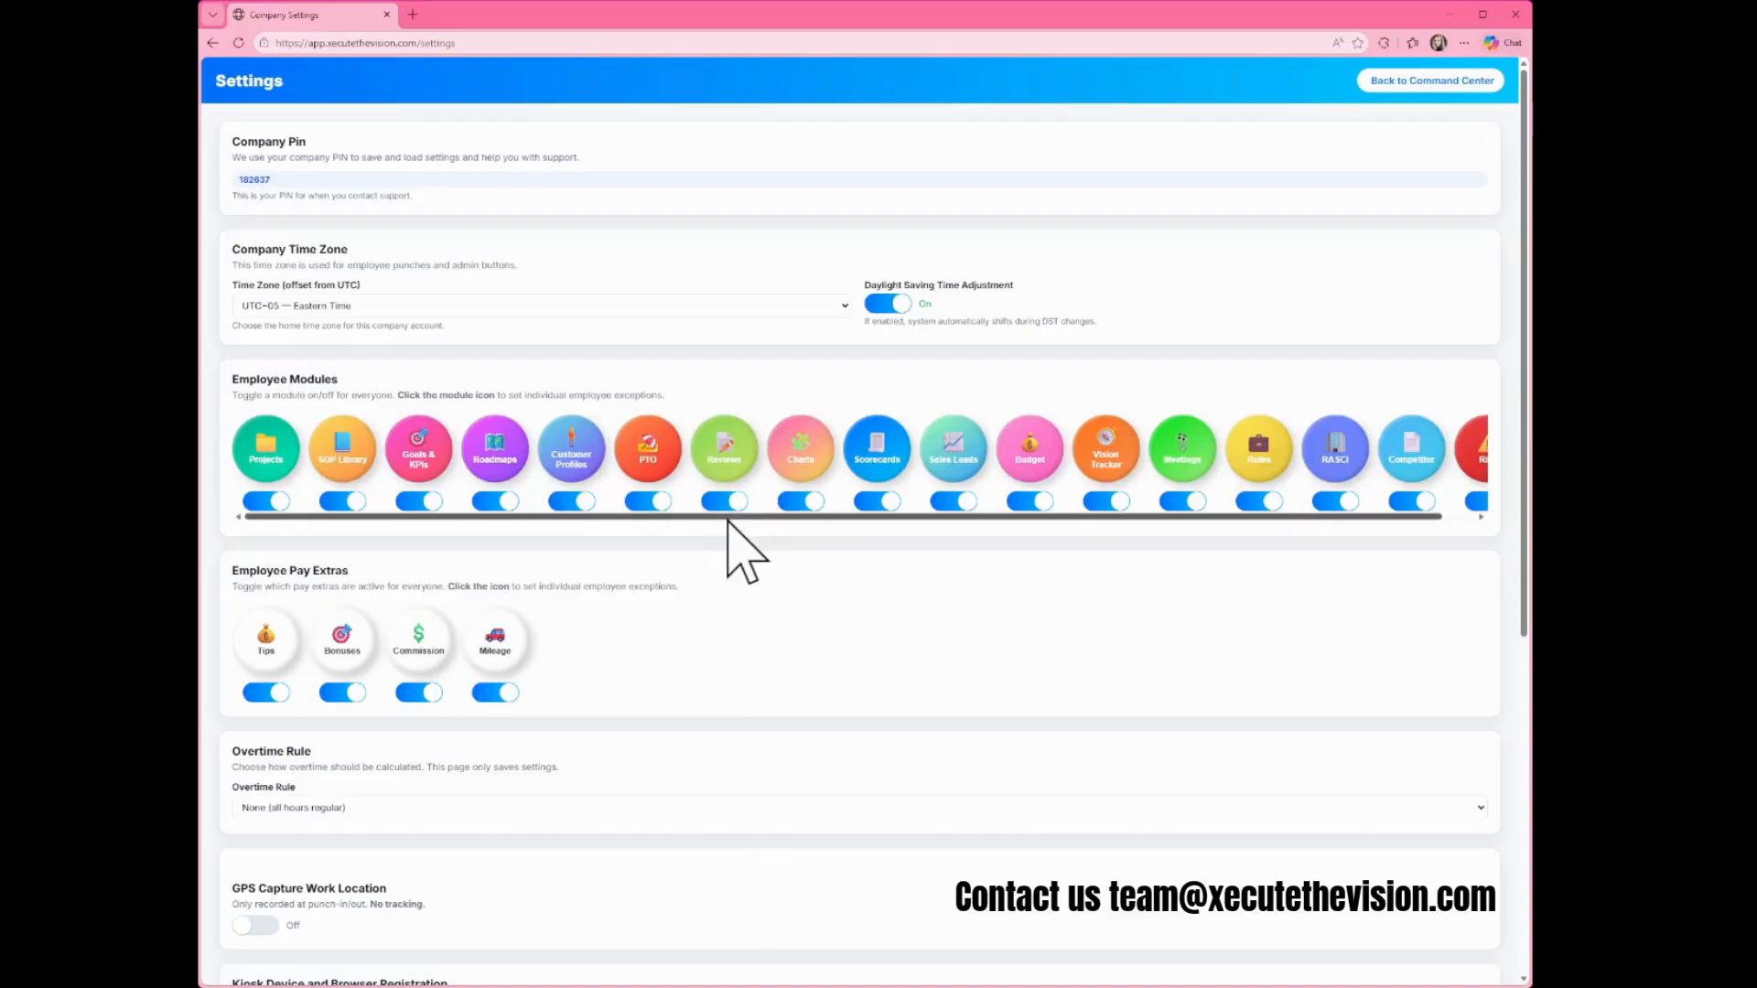
Review the individual employee access for the Tips pay extra without saving any exceptions
scroll(729, 521, "down", 3)
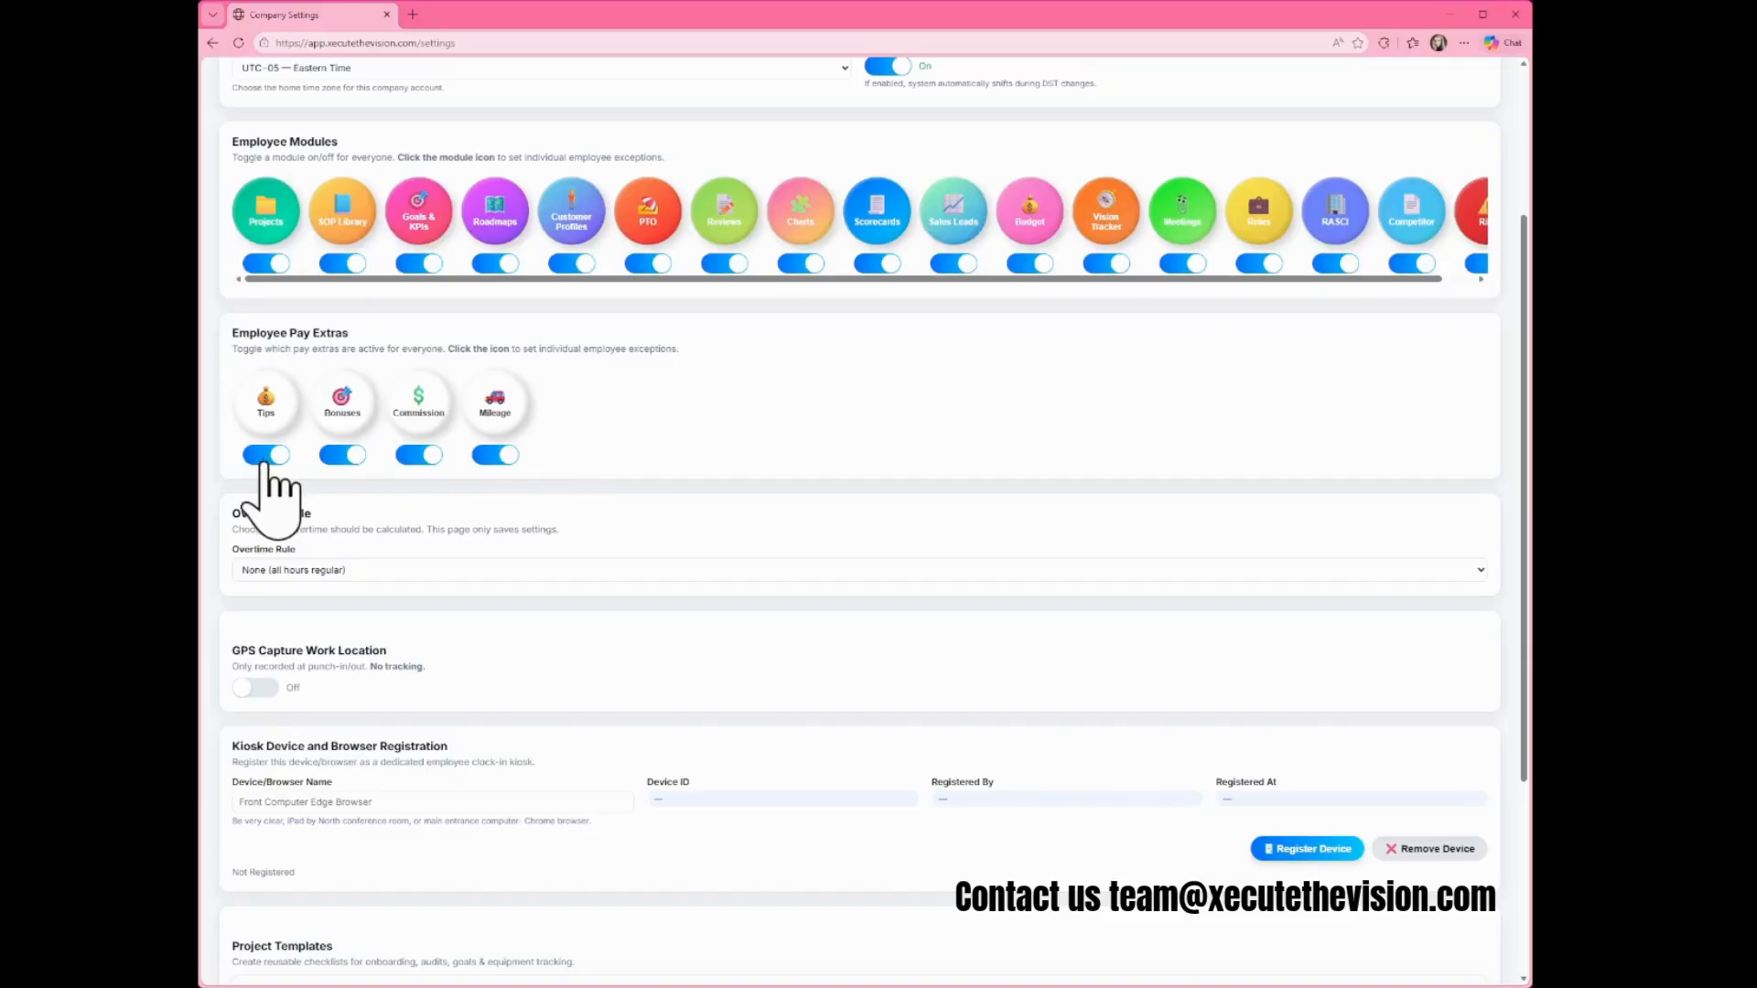
left_click(267, 410)
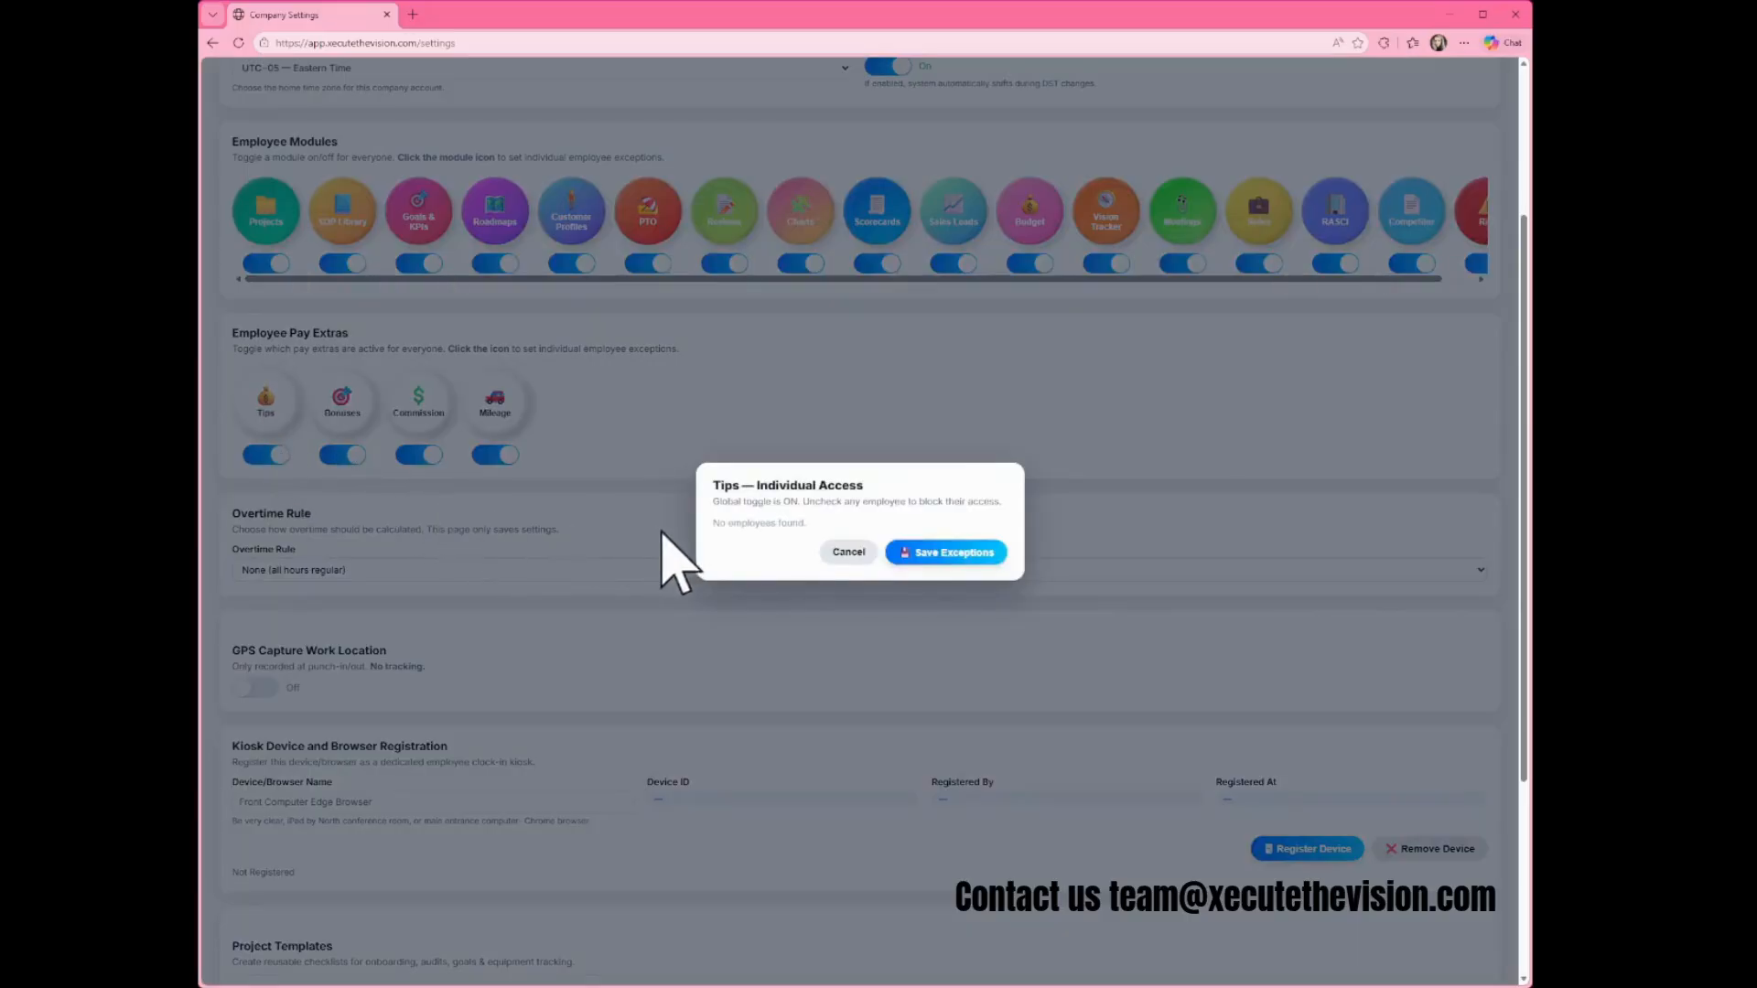
left_click(848, 552)
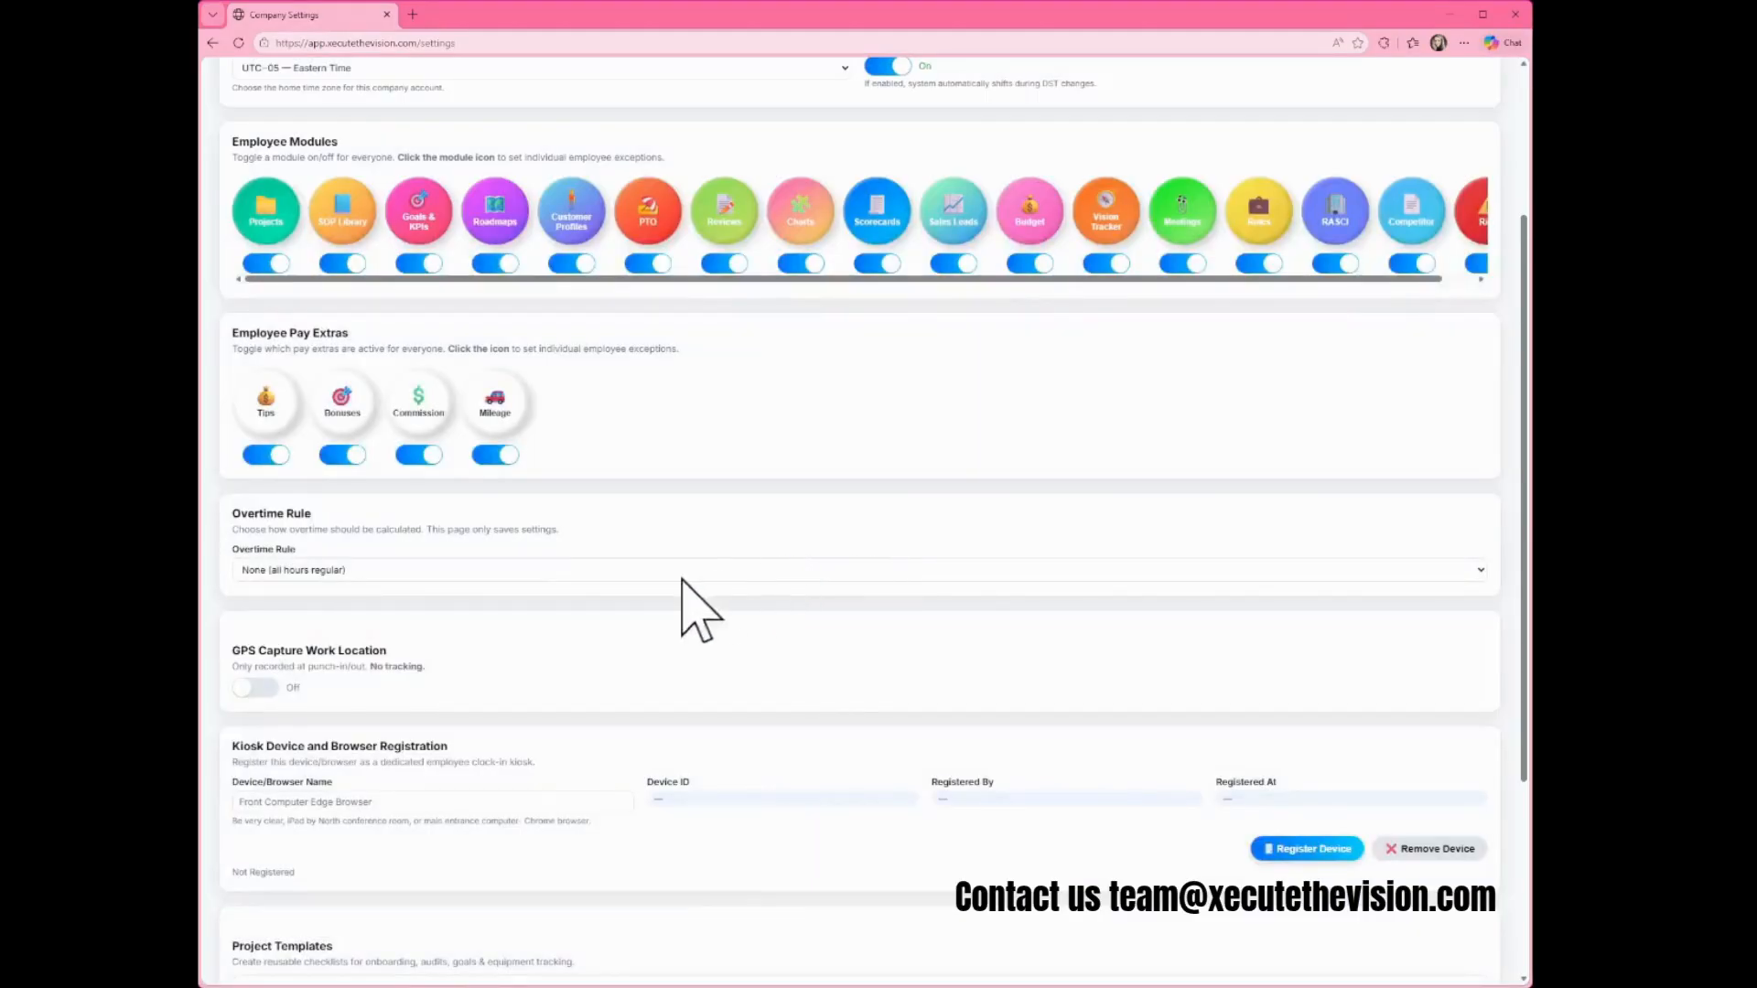
Set the overtime rule to Weekly Overtime Over 40 Hours and enable GPS capture of the work location
left_click(582, 573)
left_click(603, 616)
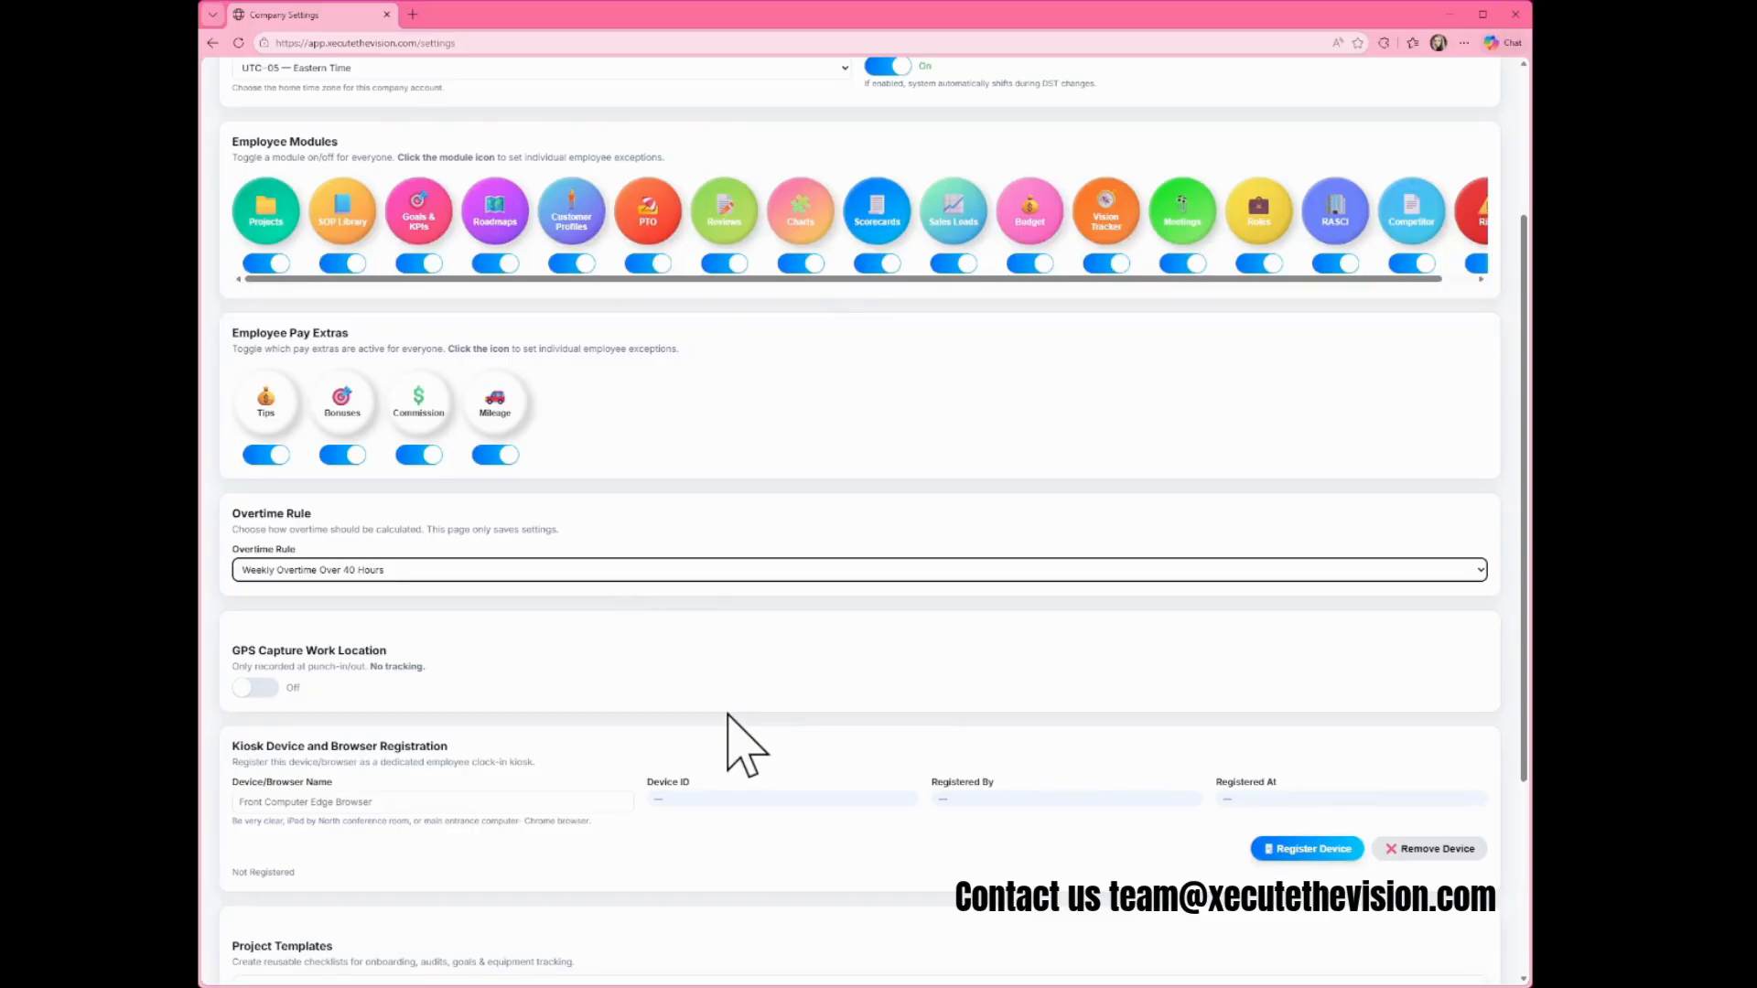
scroll(728, 716, "down", 3)
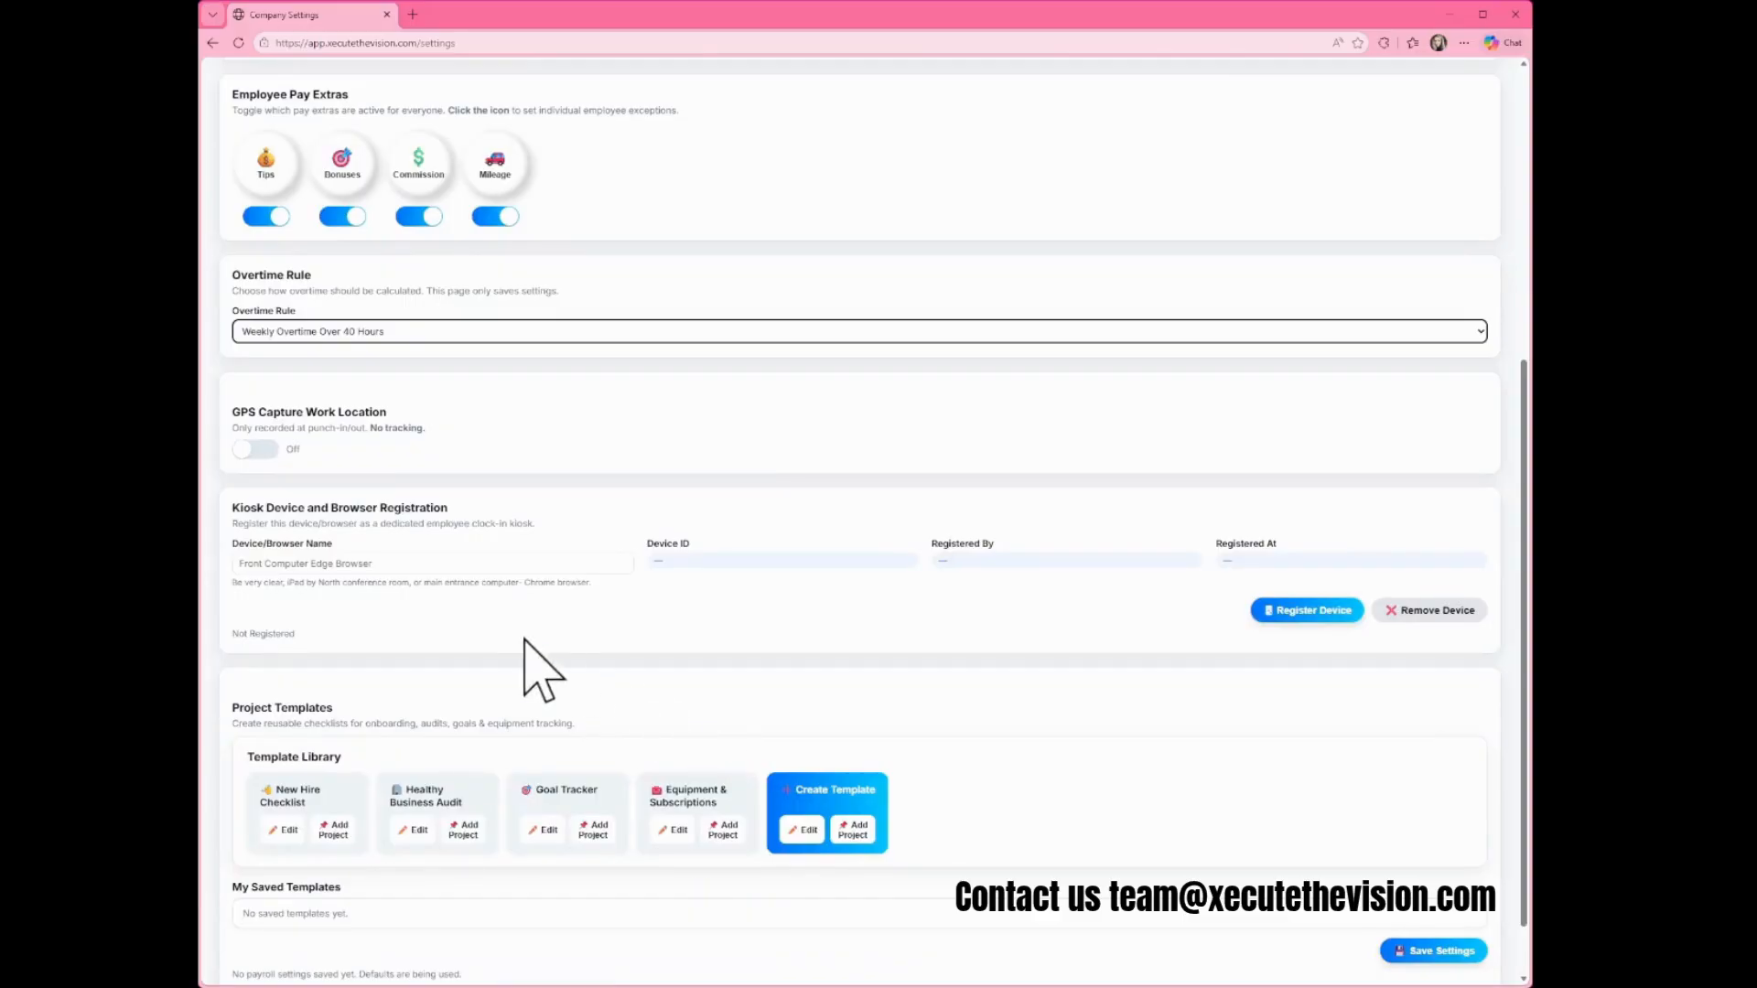
left_click(261, 450)
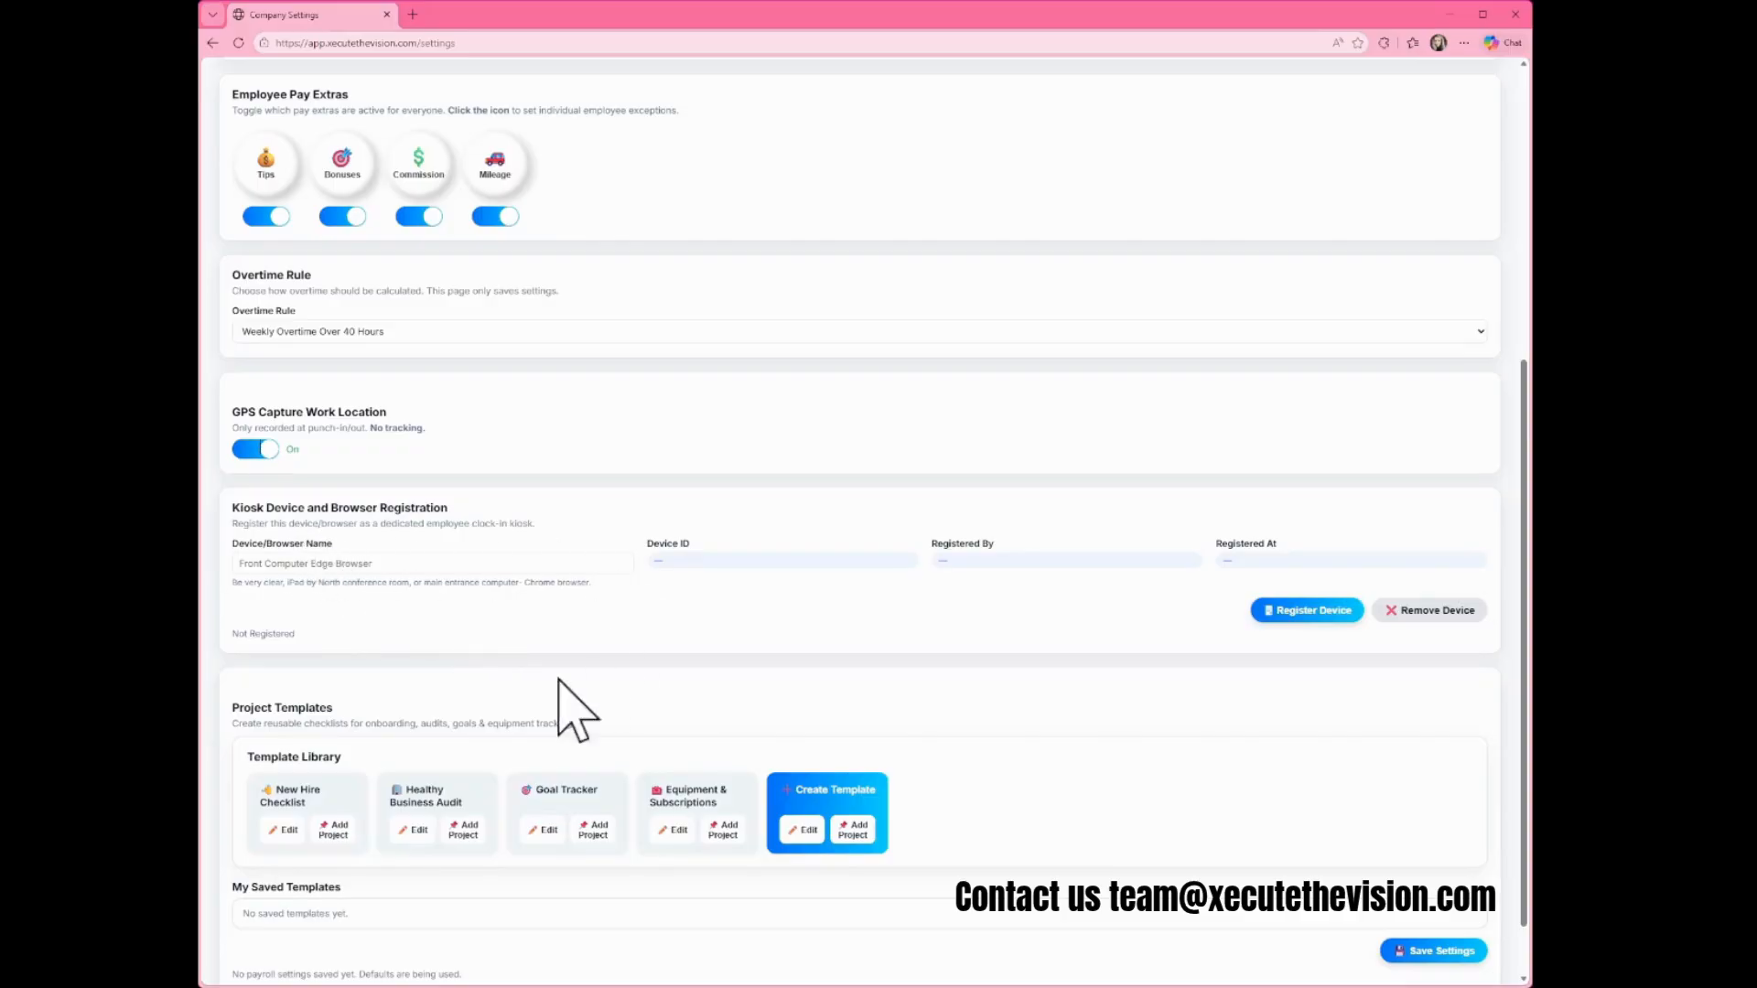
Save the company settings and return to the Admin Command Center
scroll(1198, 723, "down", 1)
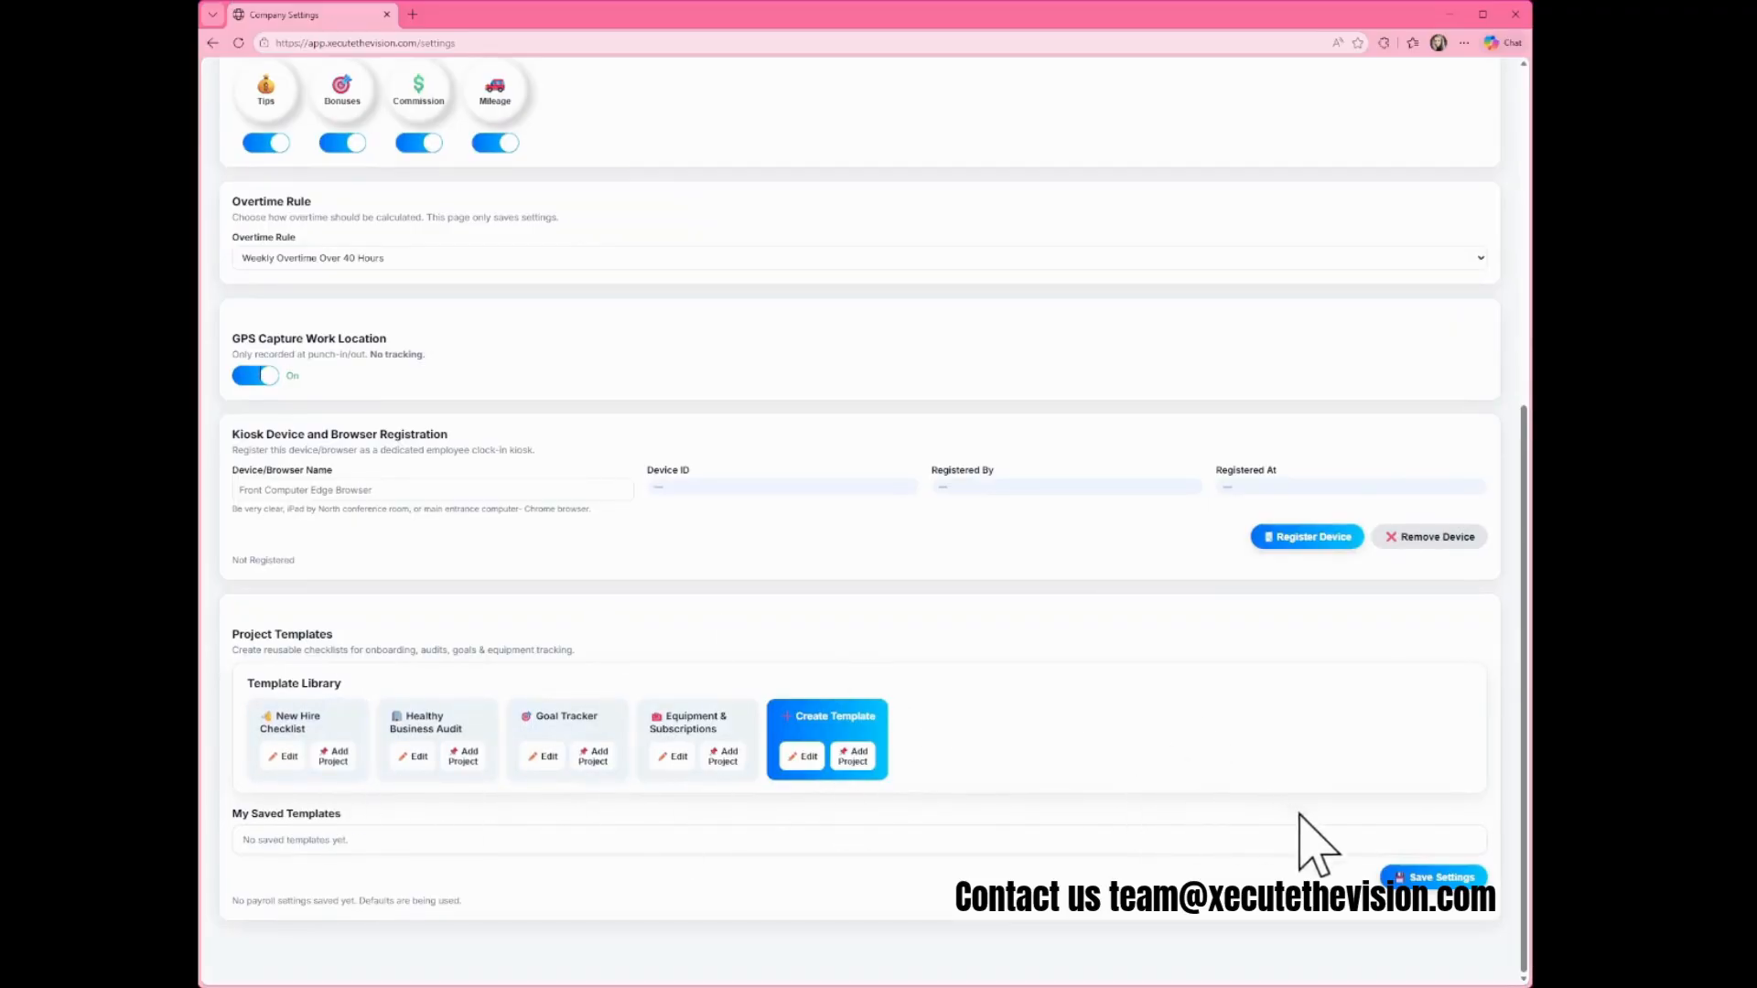
left_click(1448, 876)
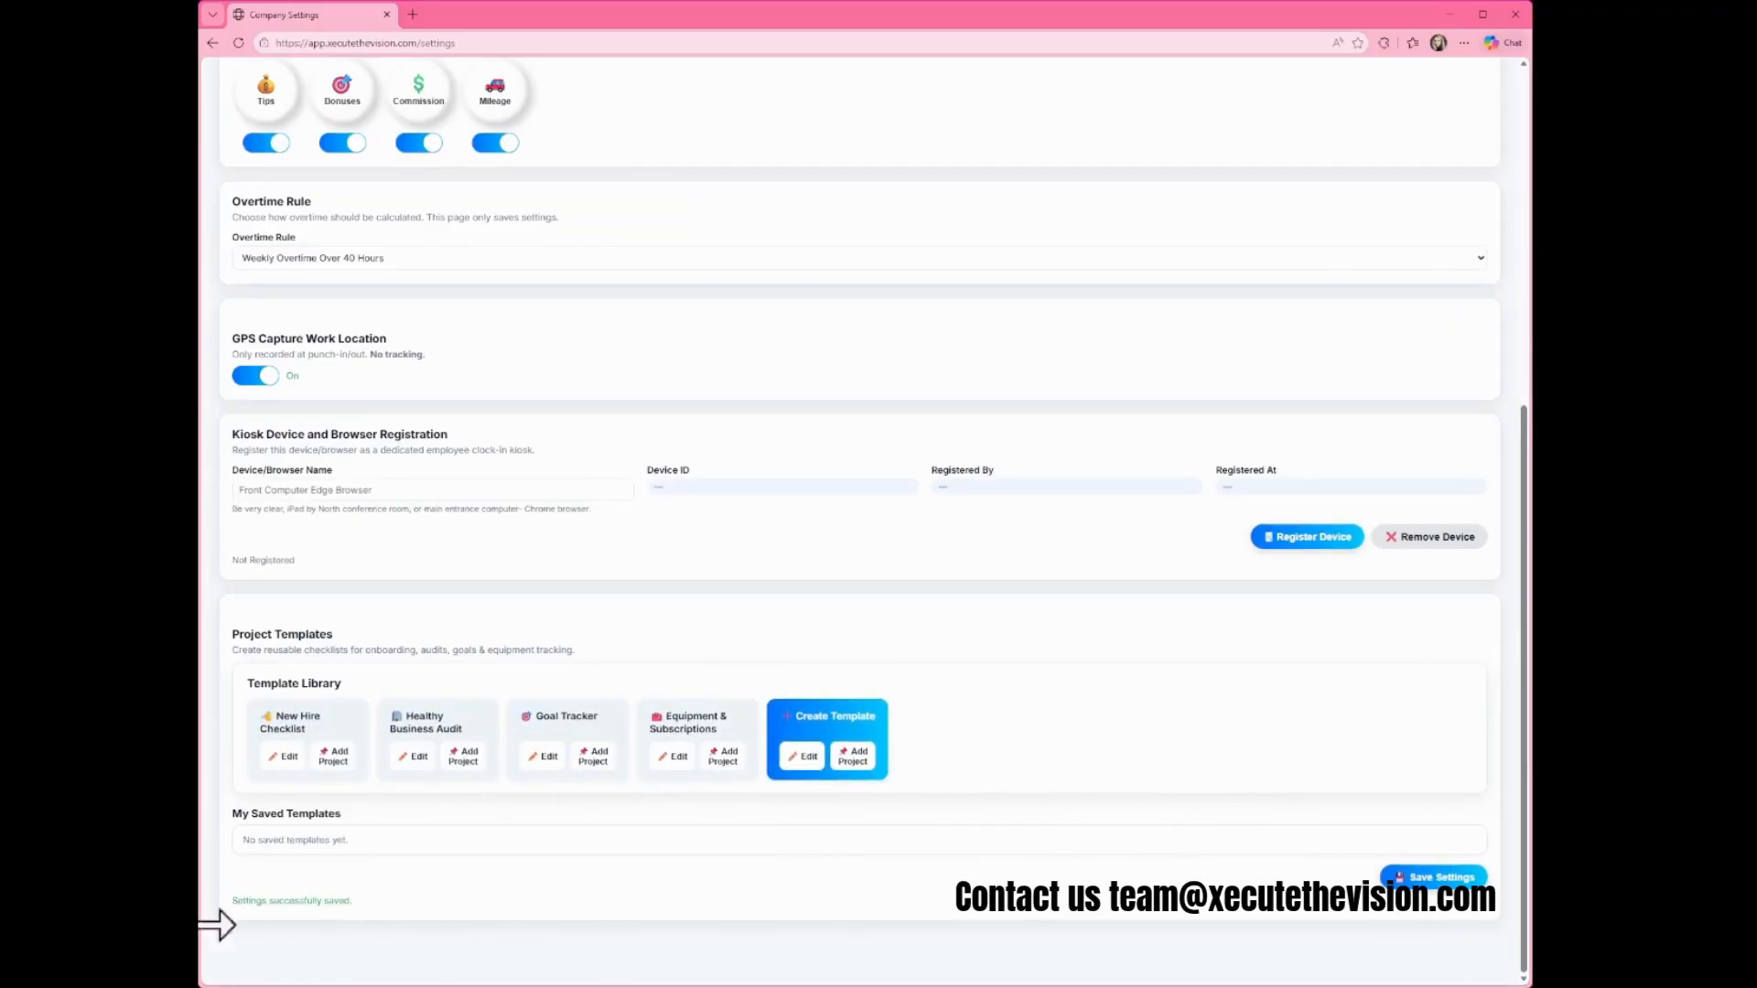
scroll(972, 851, "up", 6)
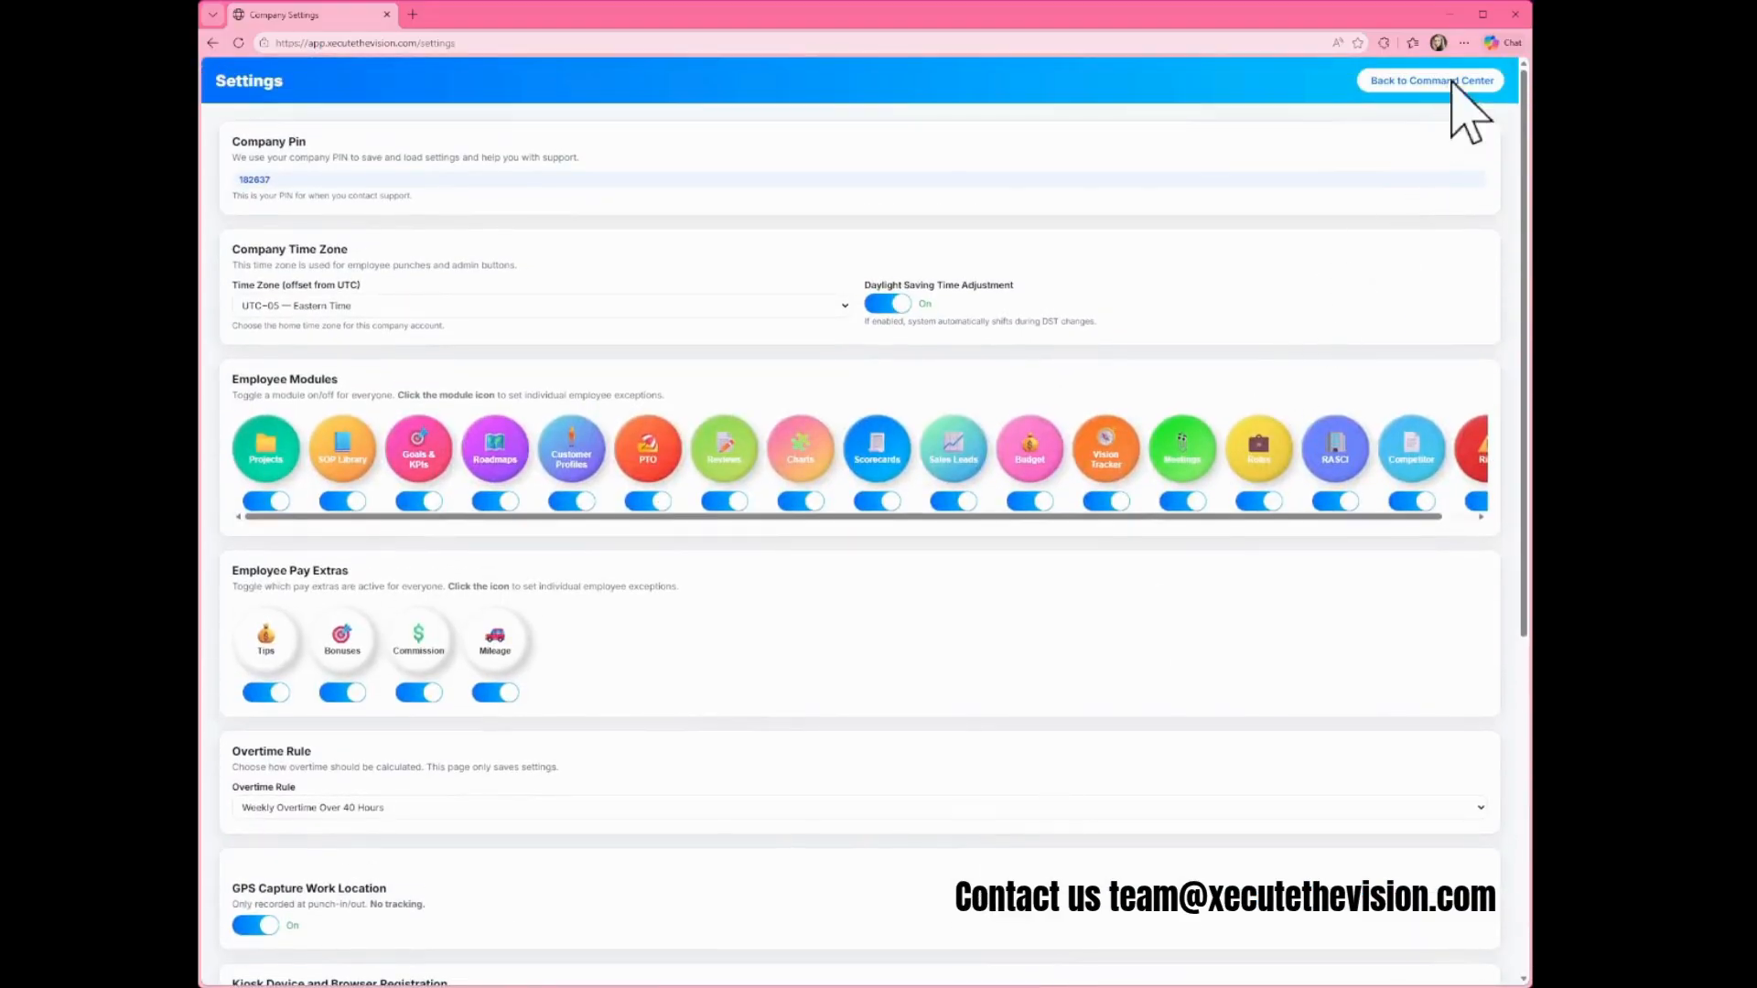
left_click(1448, 82)
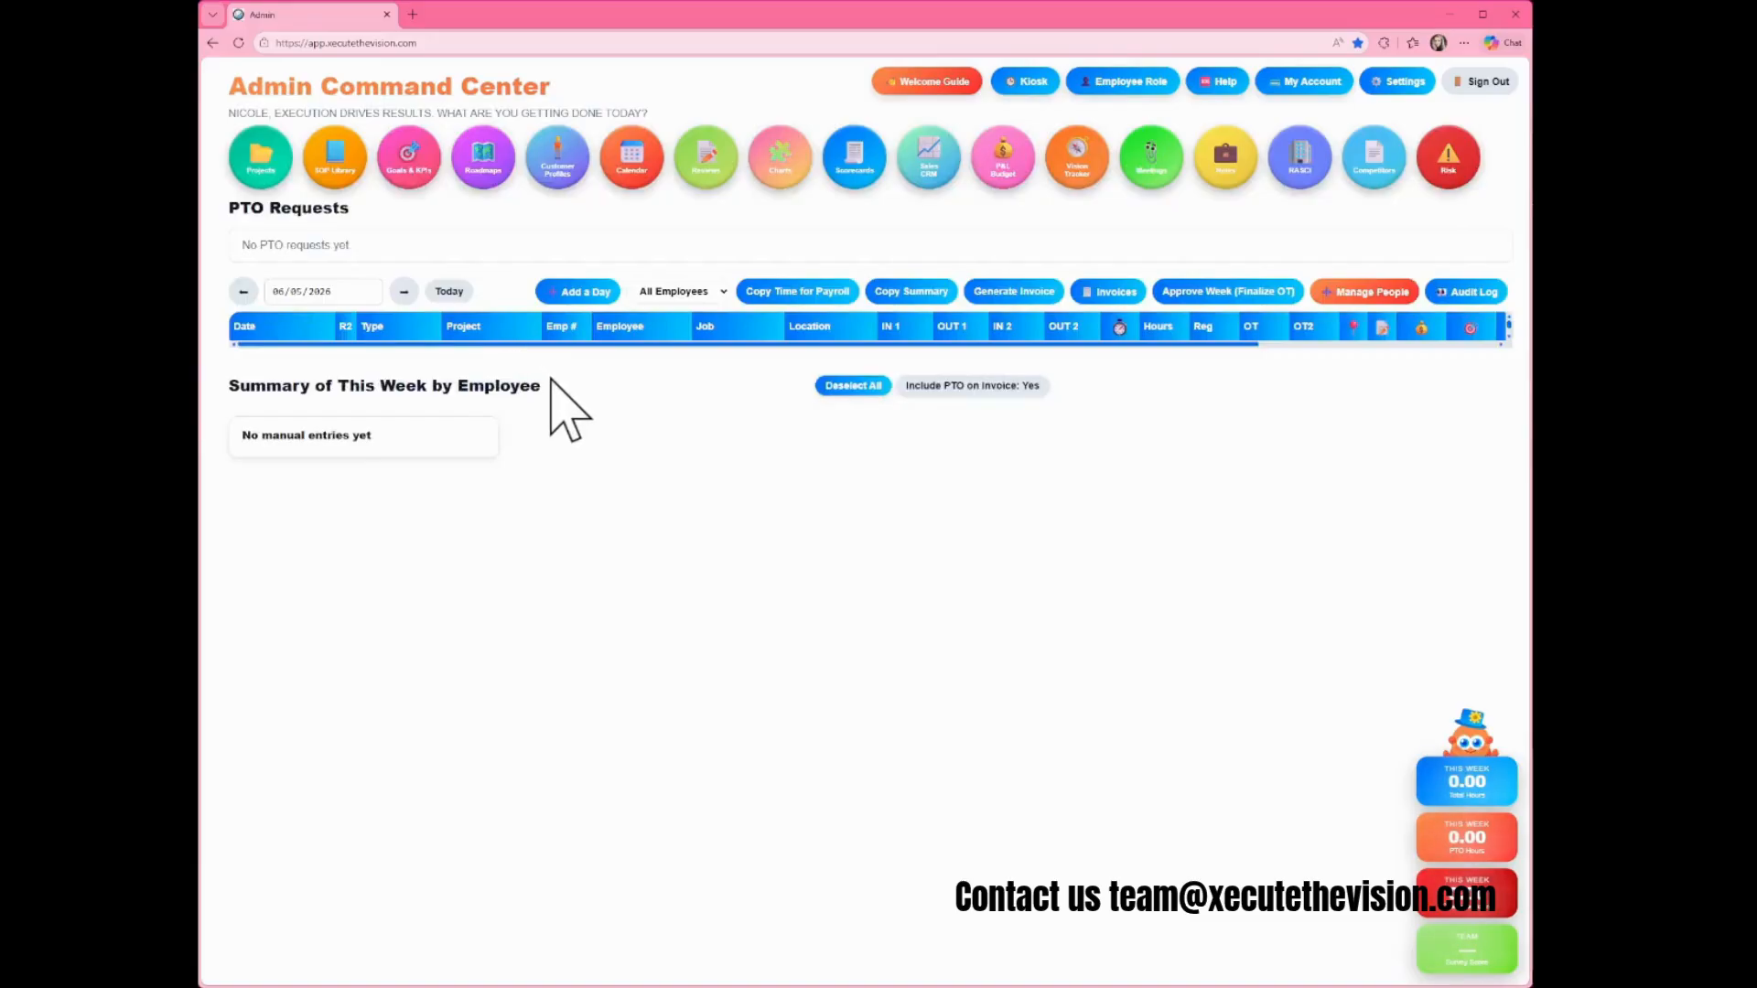
Try out a blank day entry in the weekly time table, examining its columns through to the live punching controls, and delete it
left_click(590, 306)
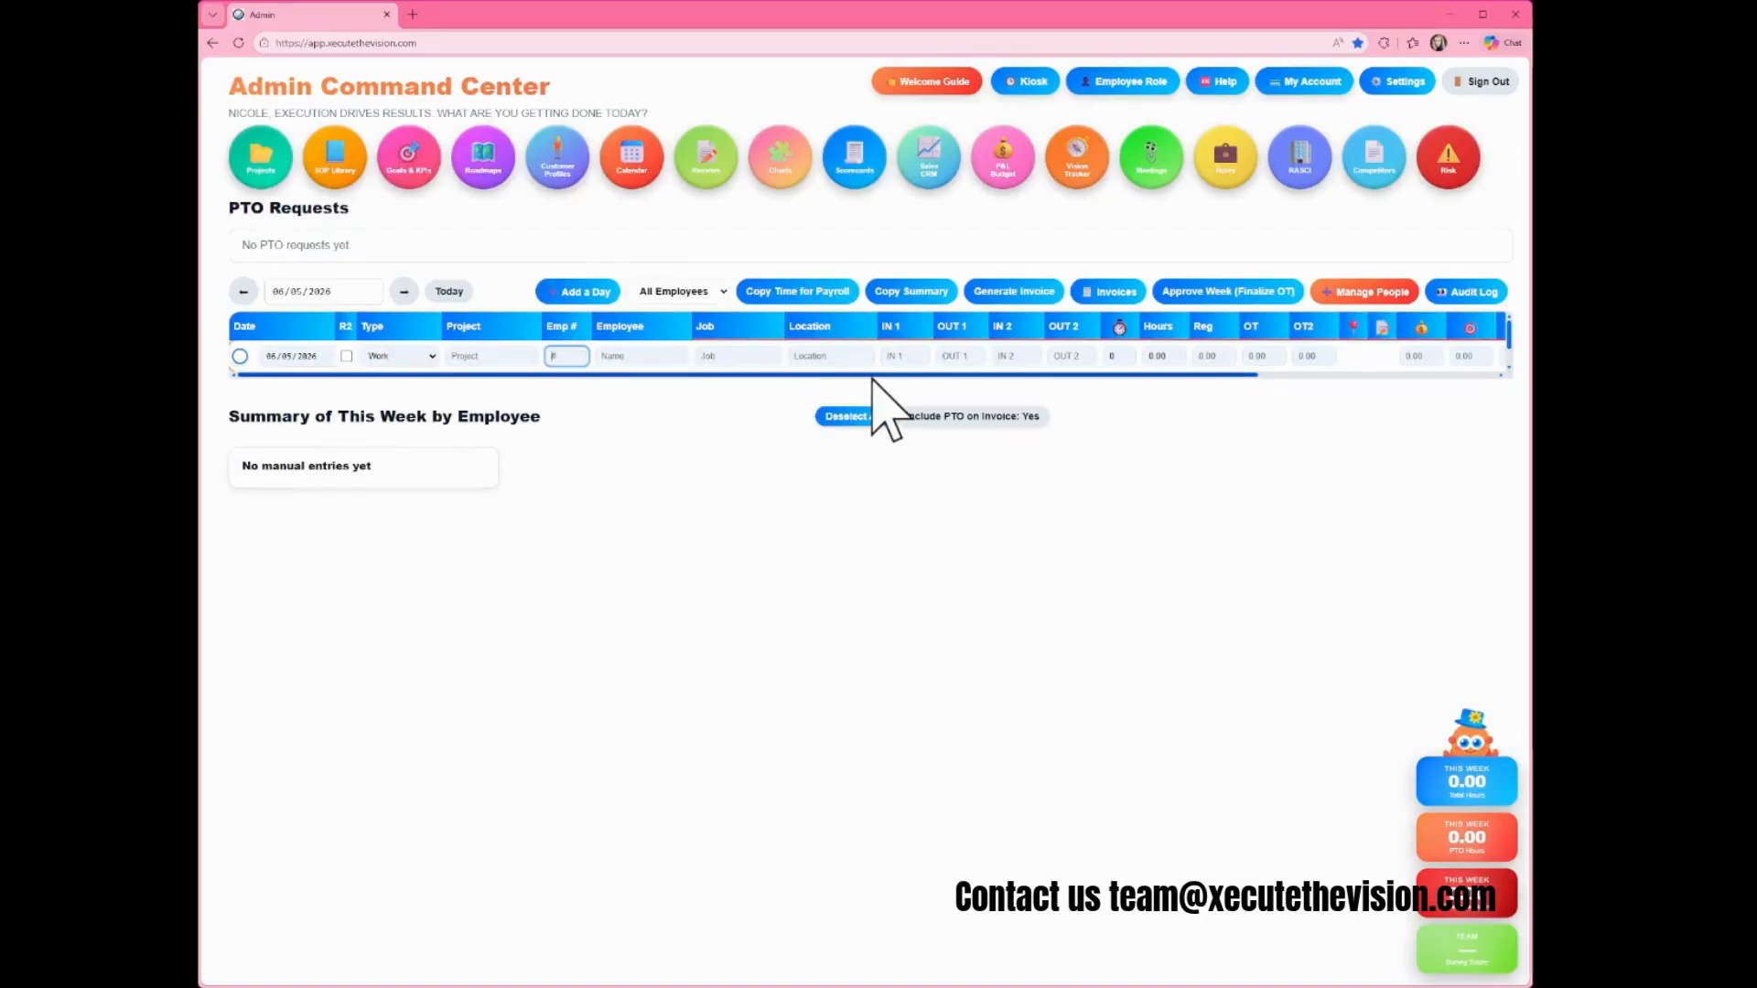
left_click_drag(875, 375, 959, 377)
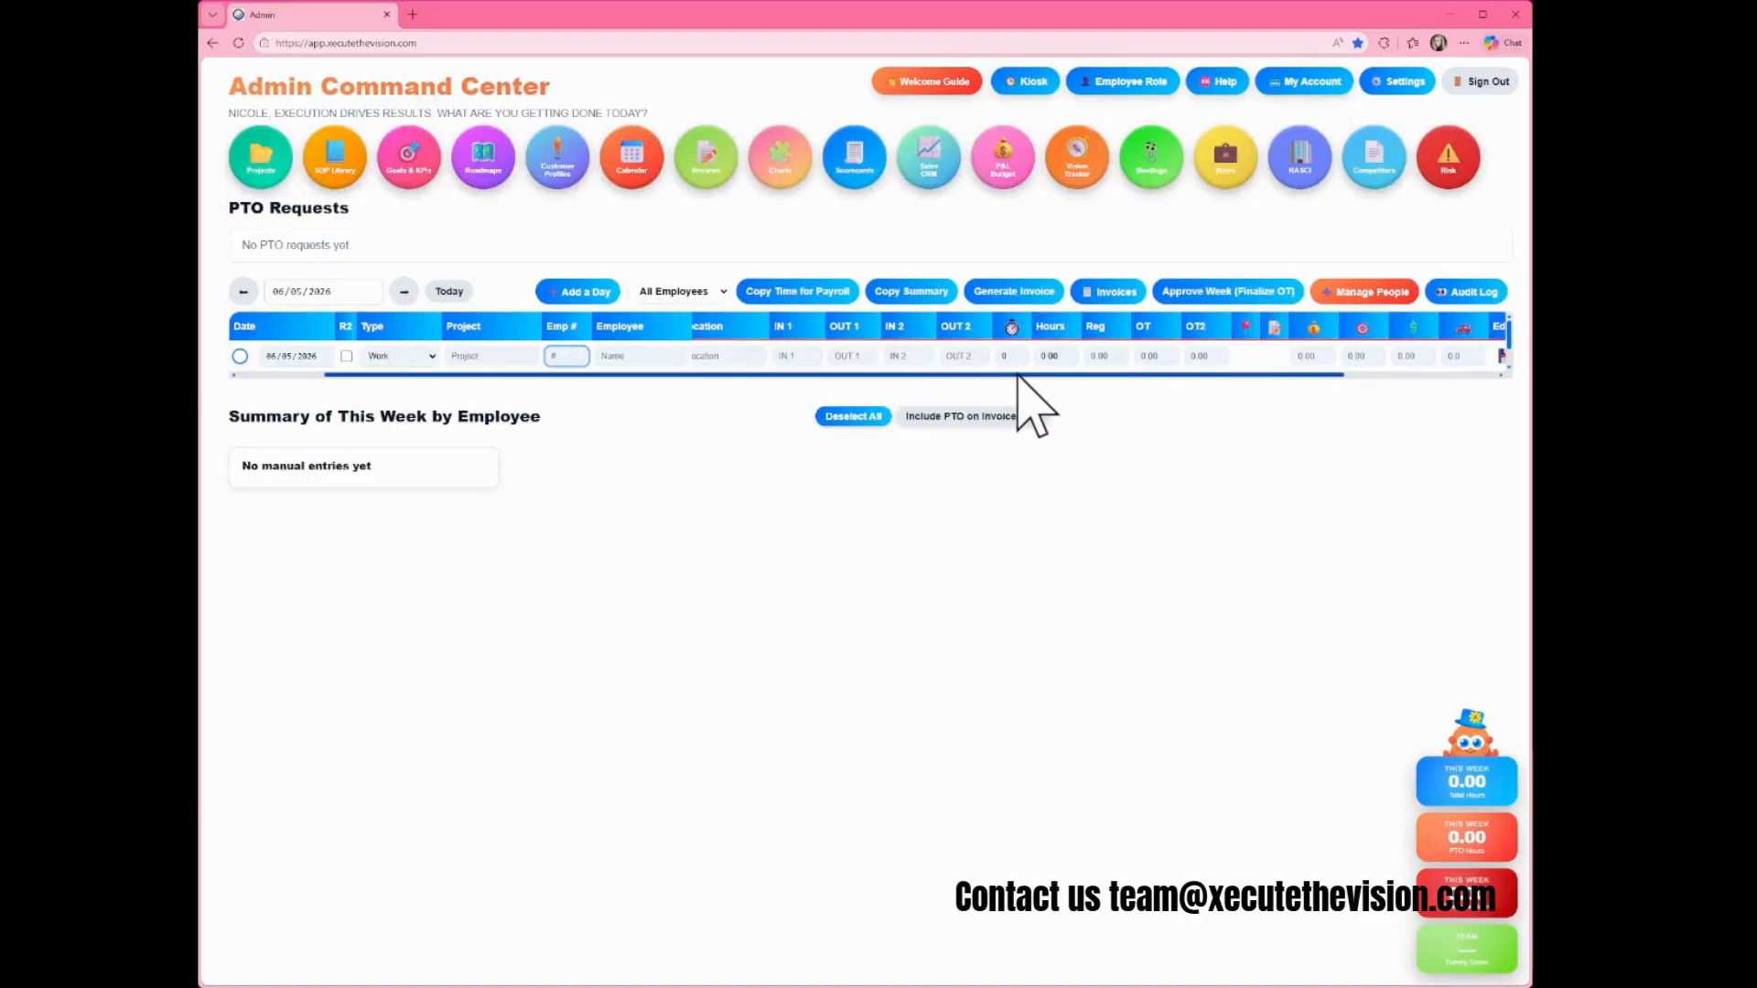
left_click_drag(1017, 376, 1033, 376)
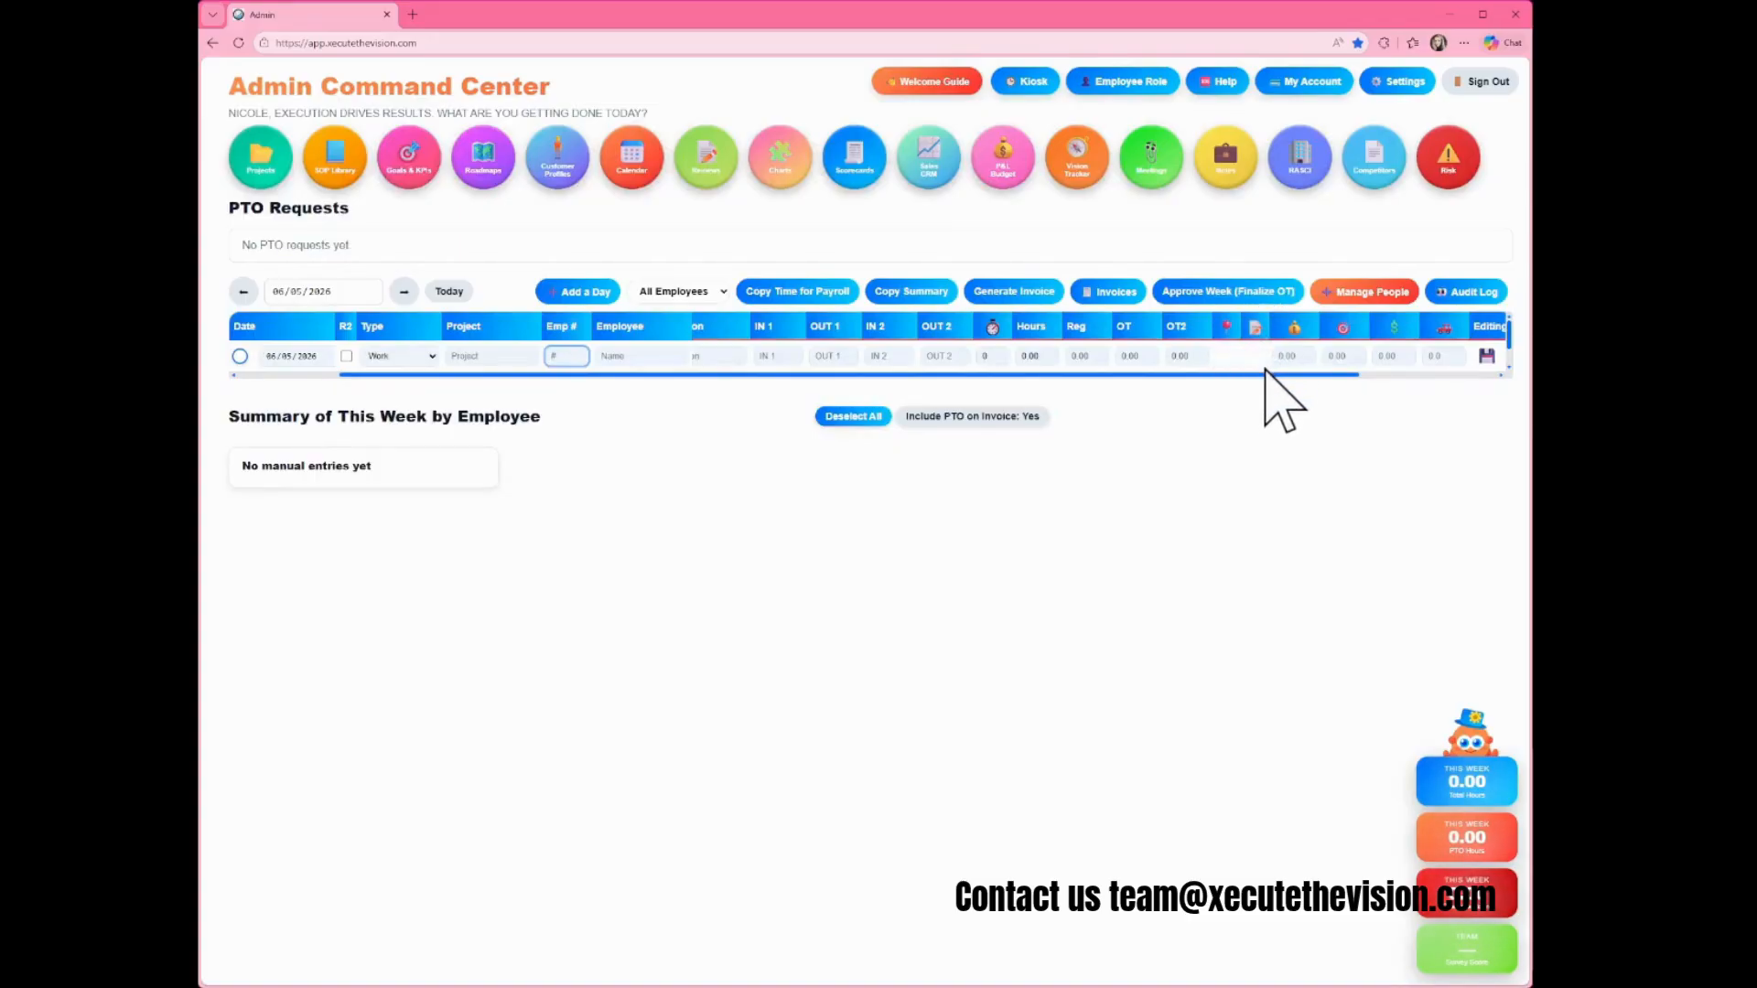
left_click_drag(1254, 372, 1329, 374)
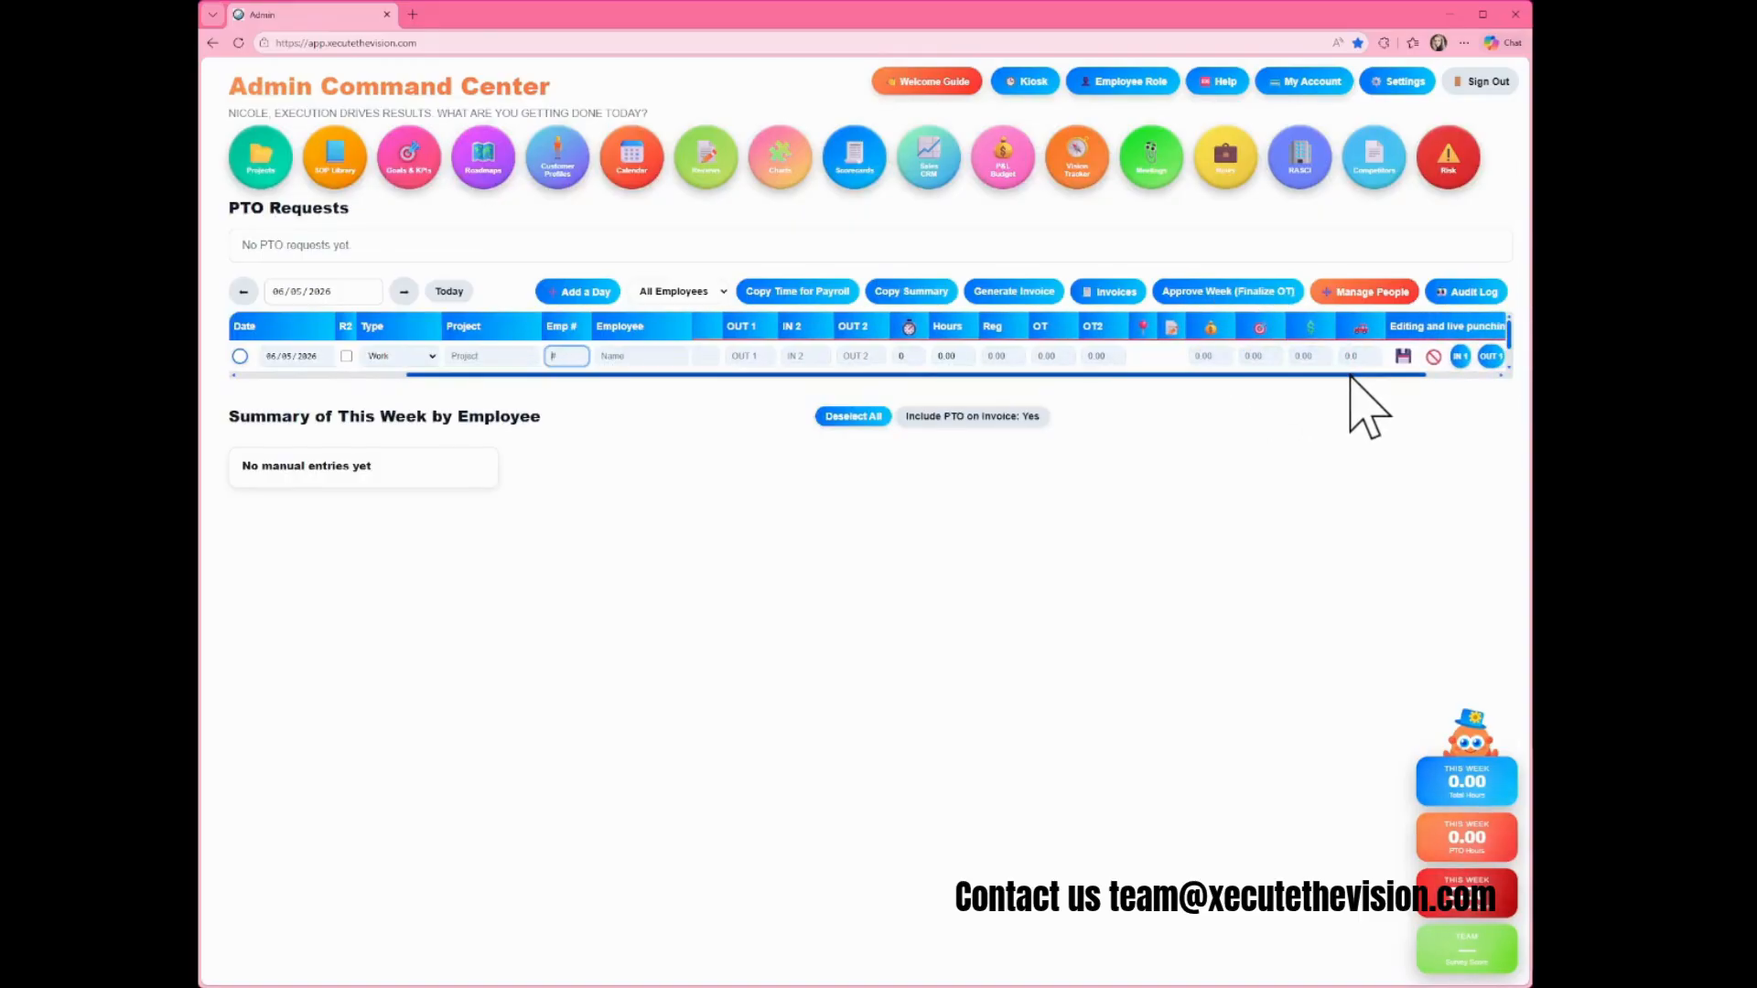
left_click_drag(1345, 374, 1428, 385)
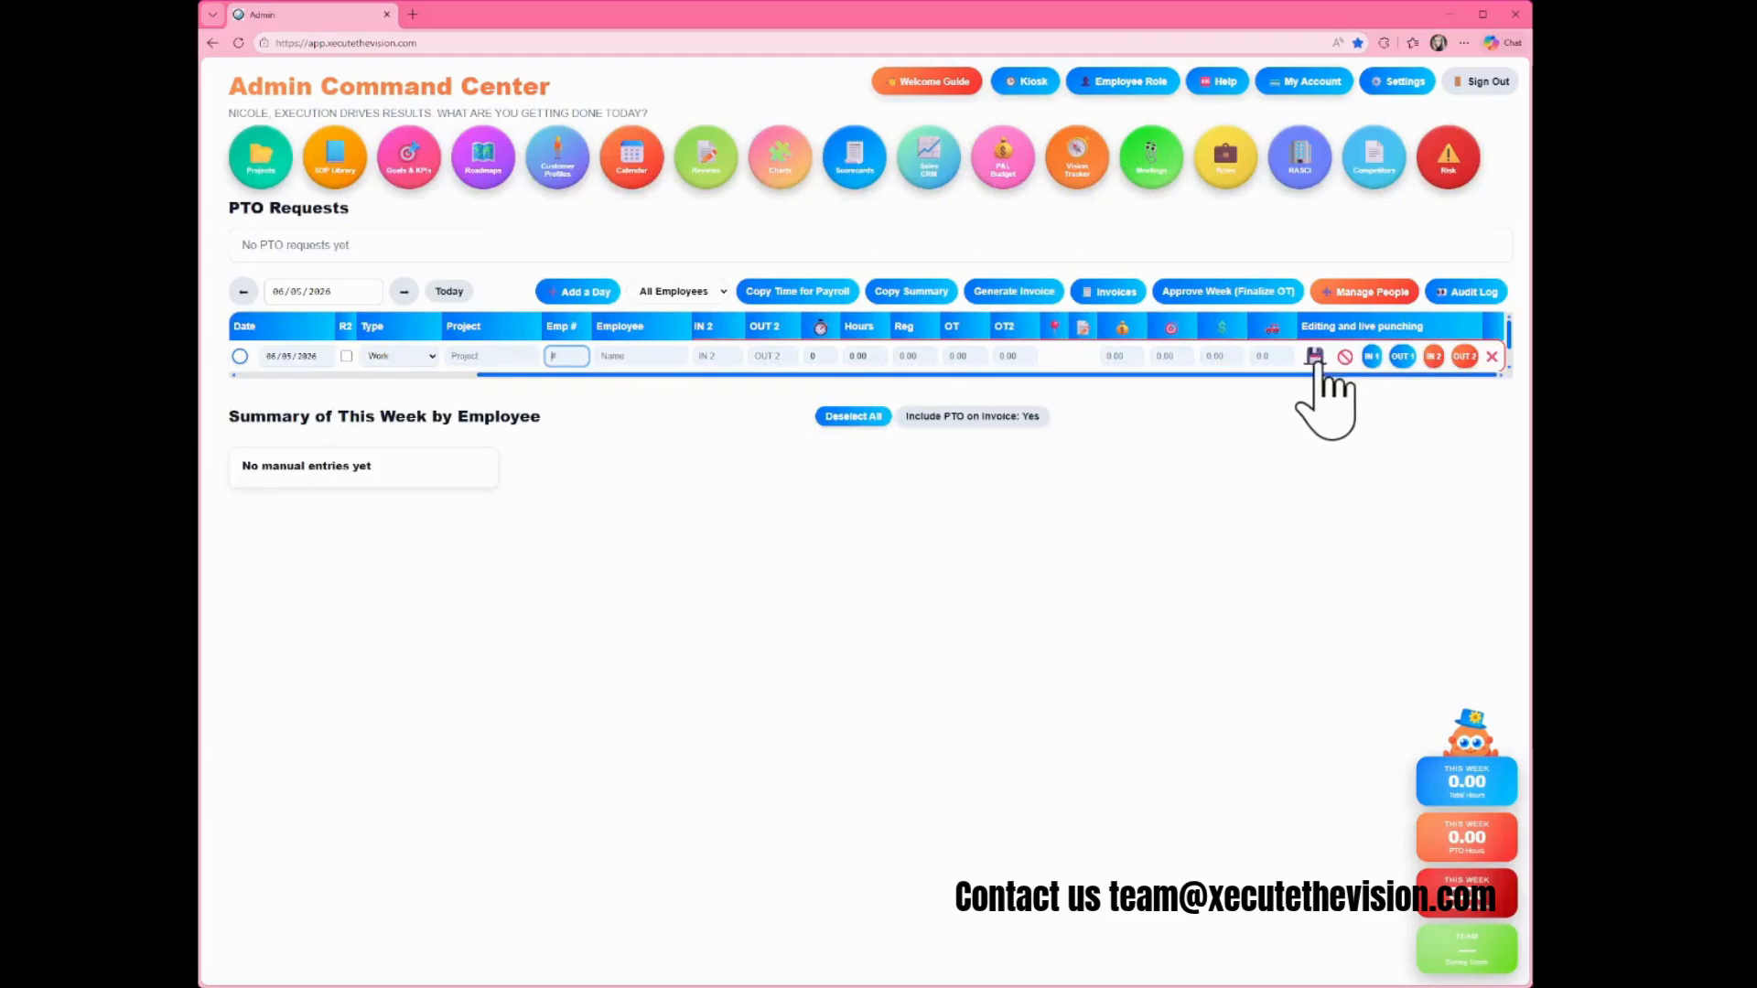
left_click(1491, 357)
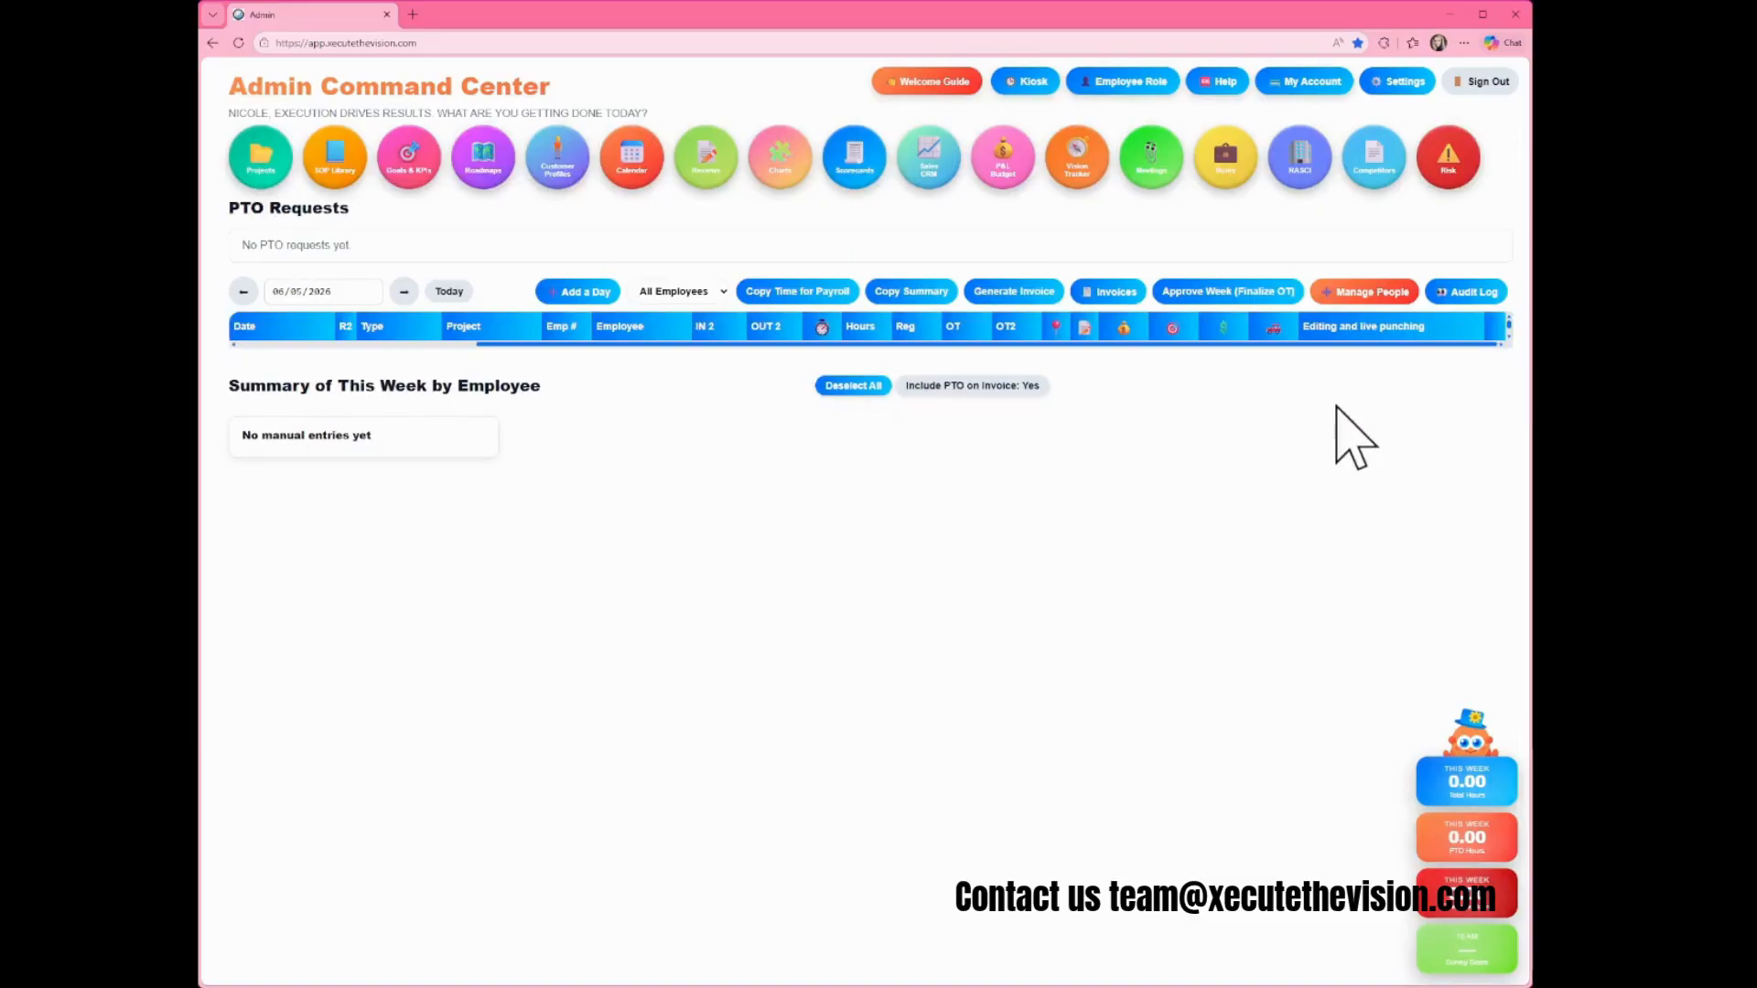
Add a new employee in Manage People with an employee ID, name and password, leaving the optional email empty
left_click(1348, 295)
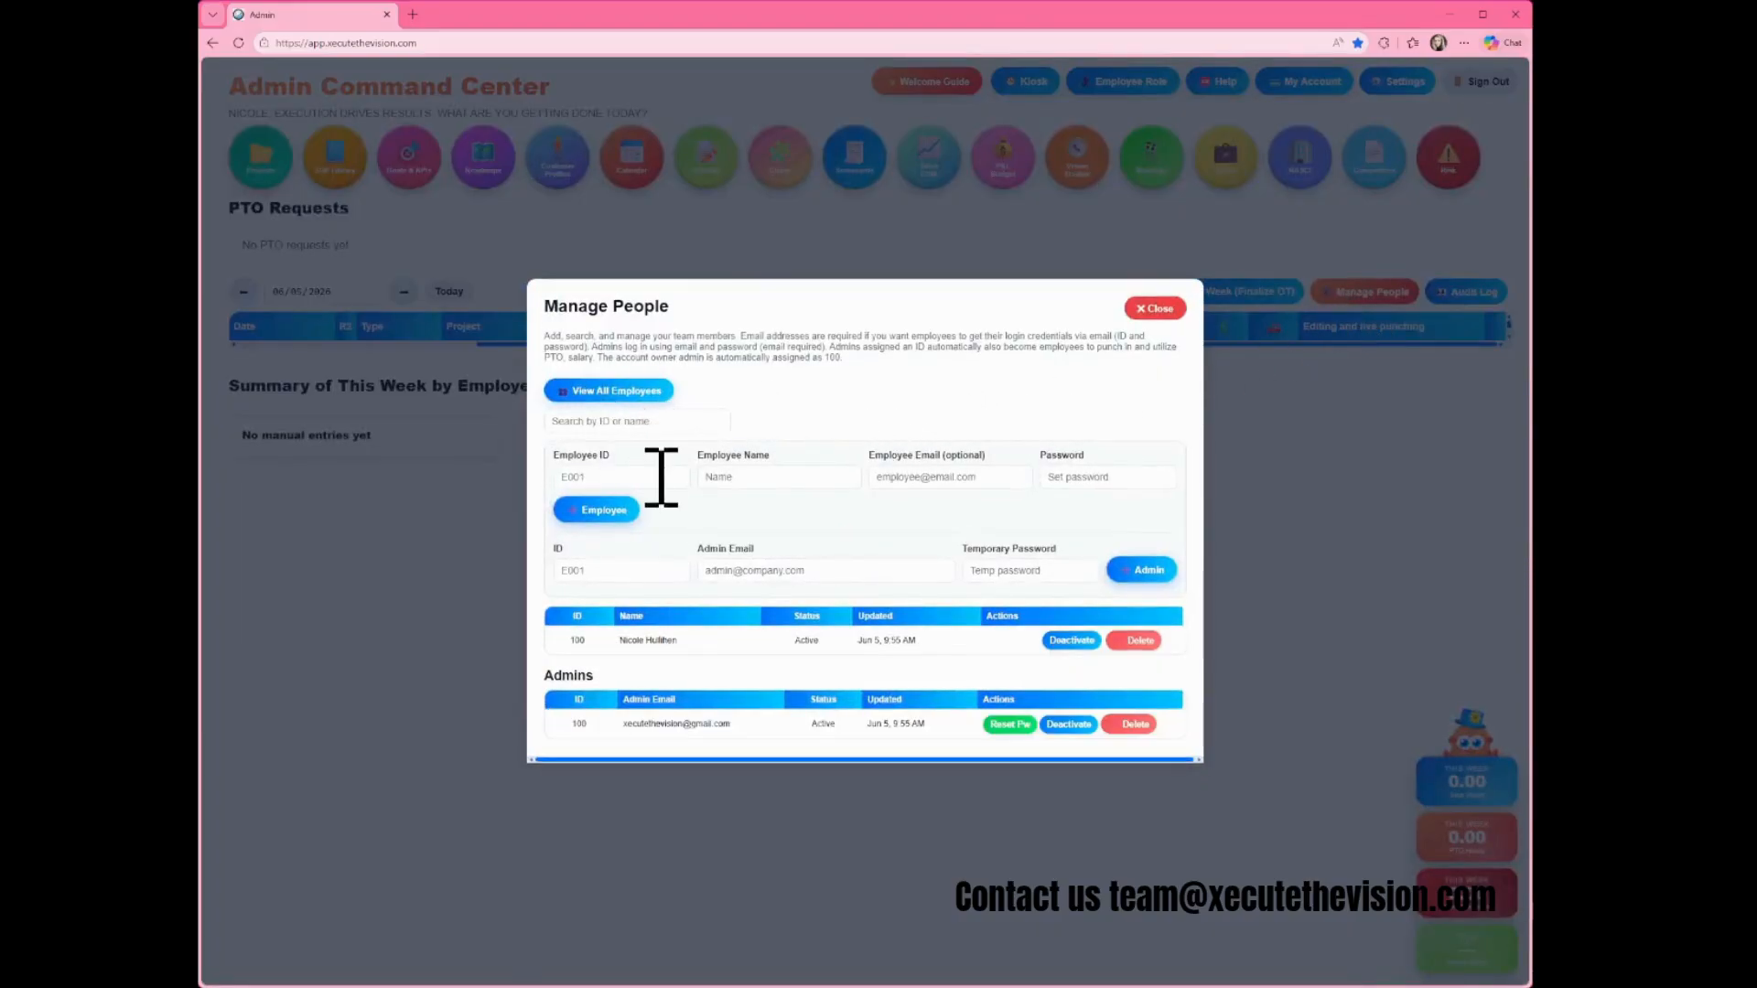
left_click(677, 475)
type("001")
key("Tab")
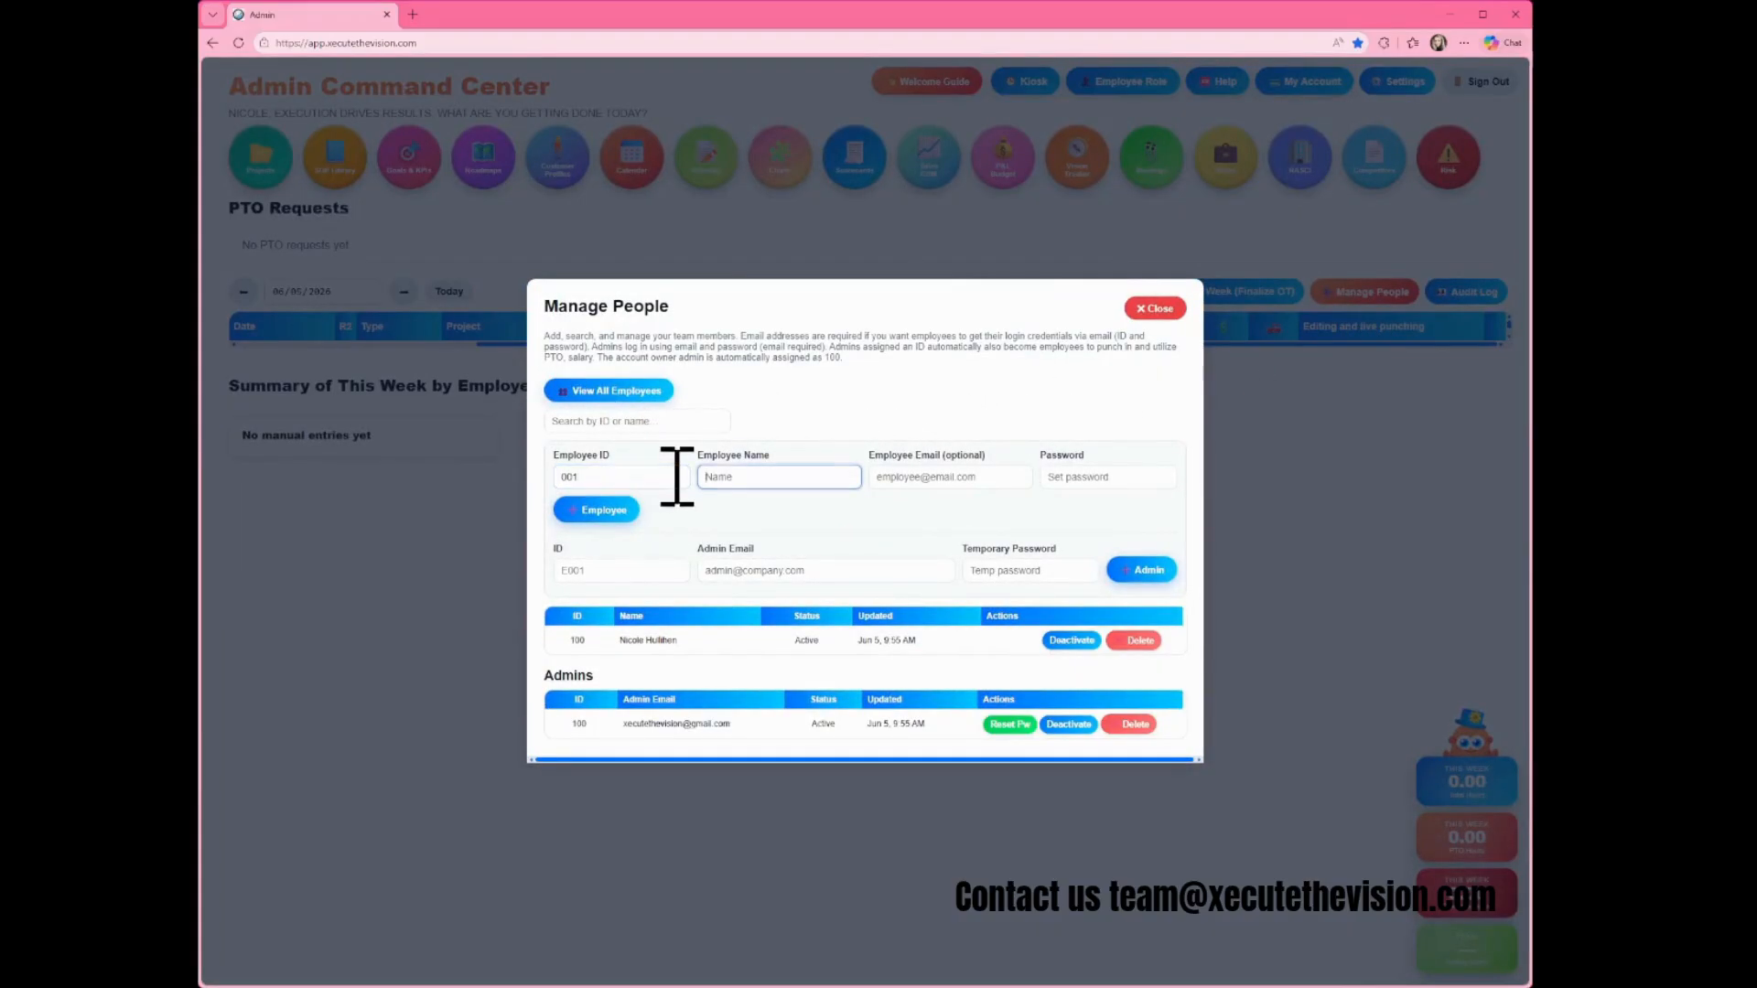
key("Tab")
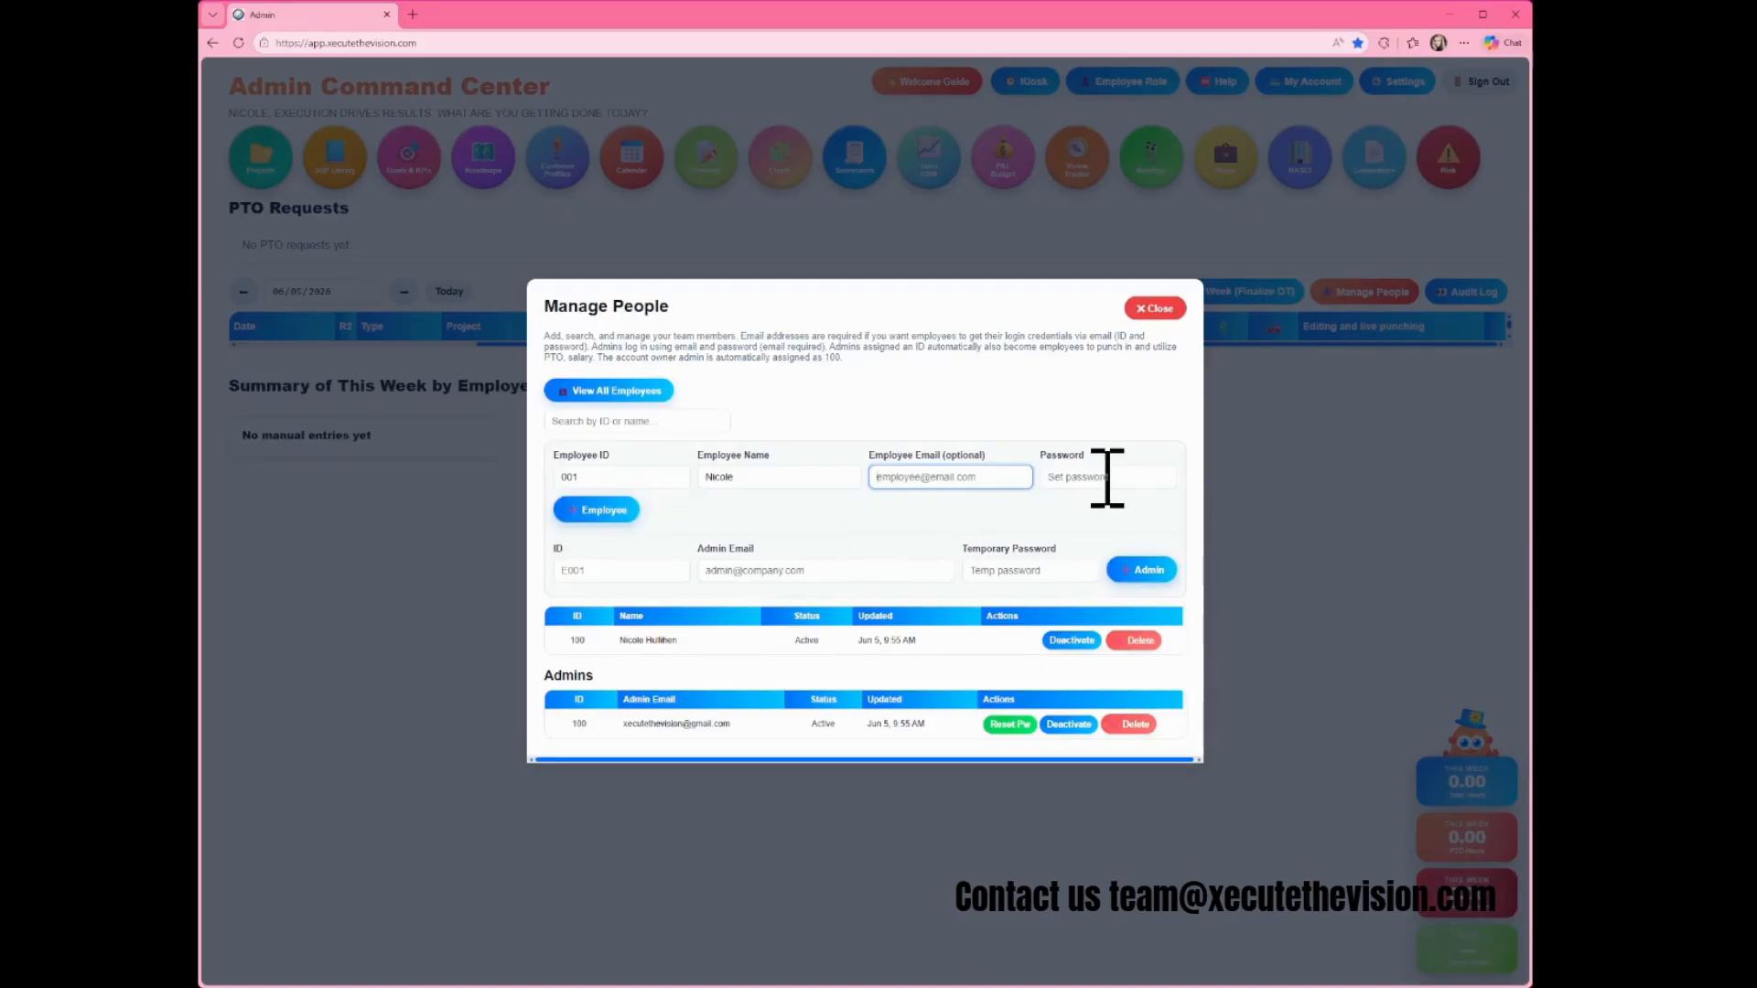
left_click(1107, 477)
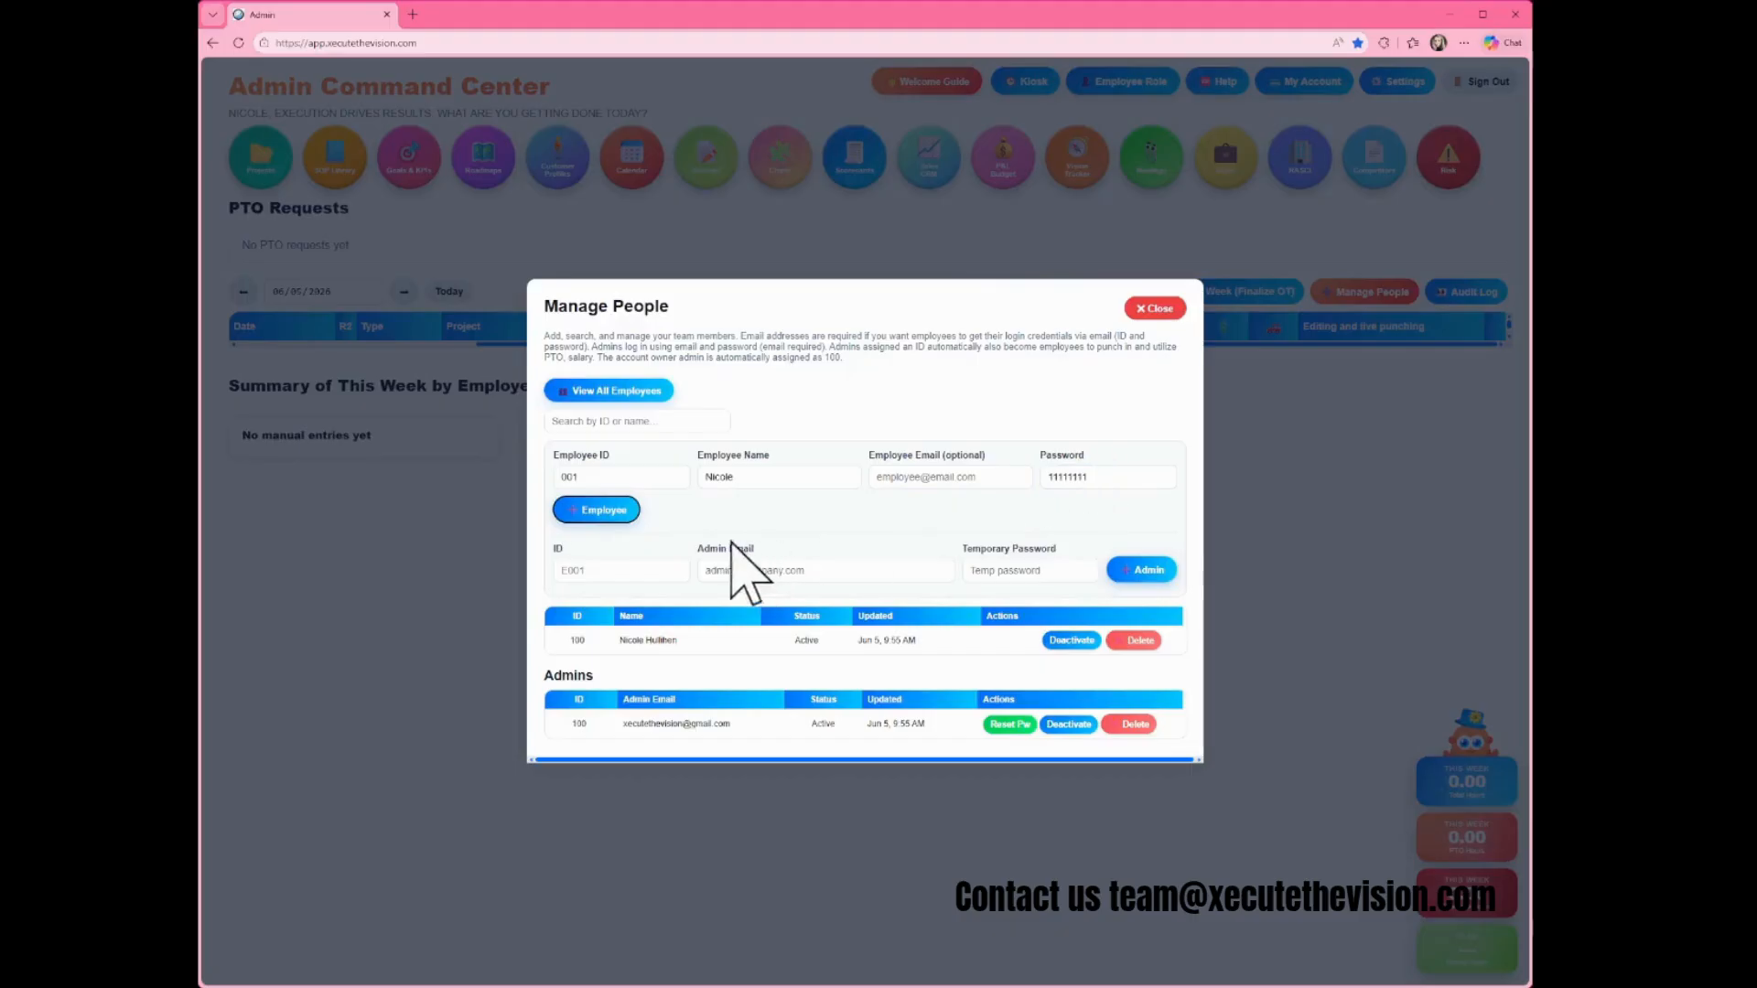
left_click(595, 510)
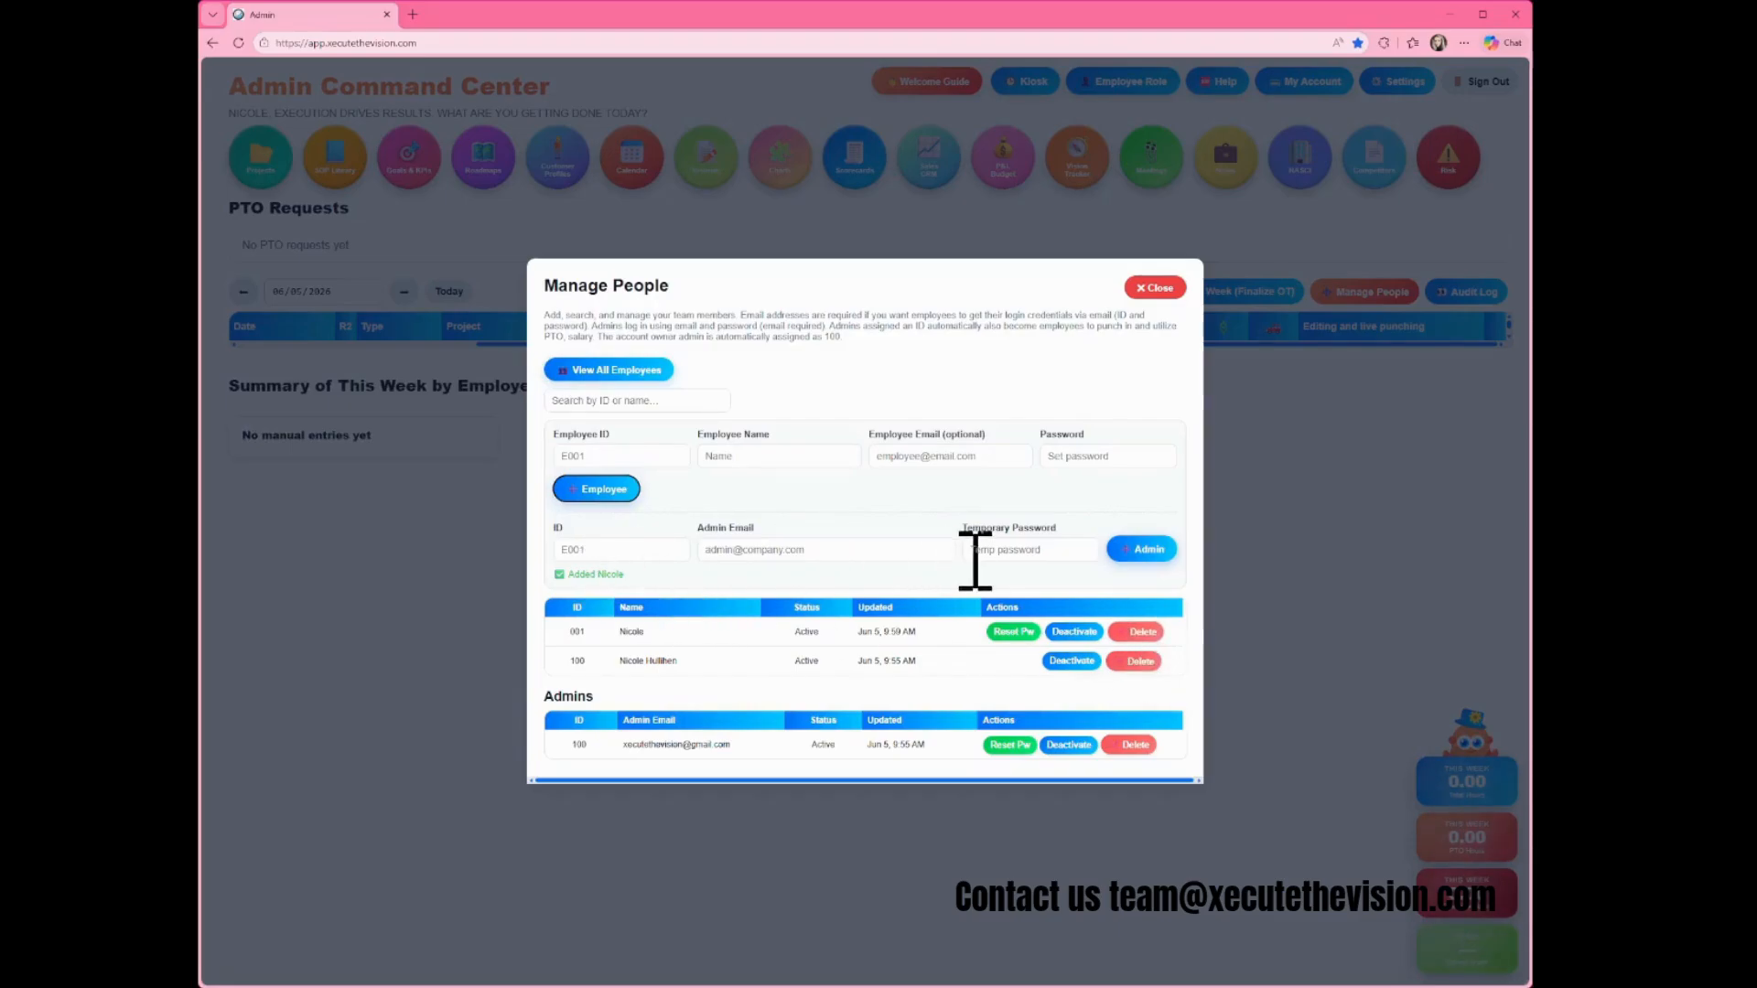
Open the full employee list and review the new employee's PTO settings without changing them
left_click(622, 370)
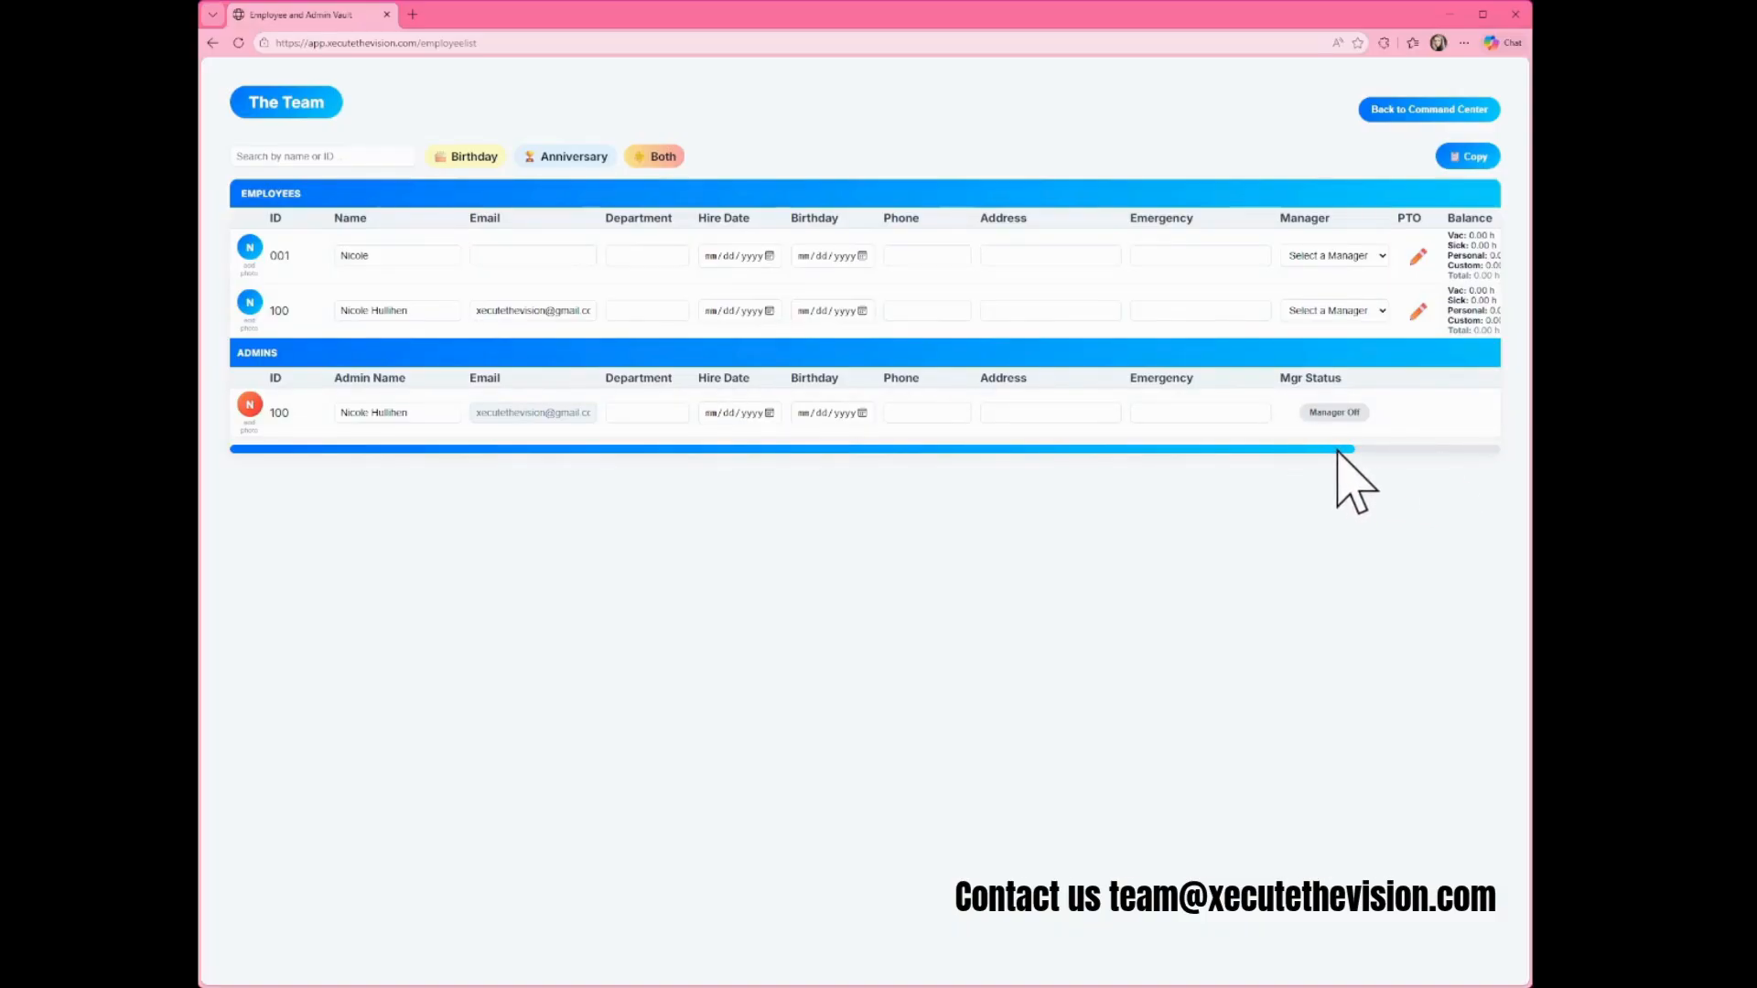
left_click_drag(1337, 448, 1518, 470)
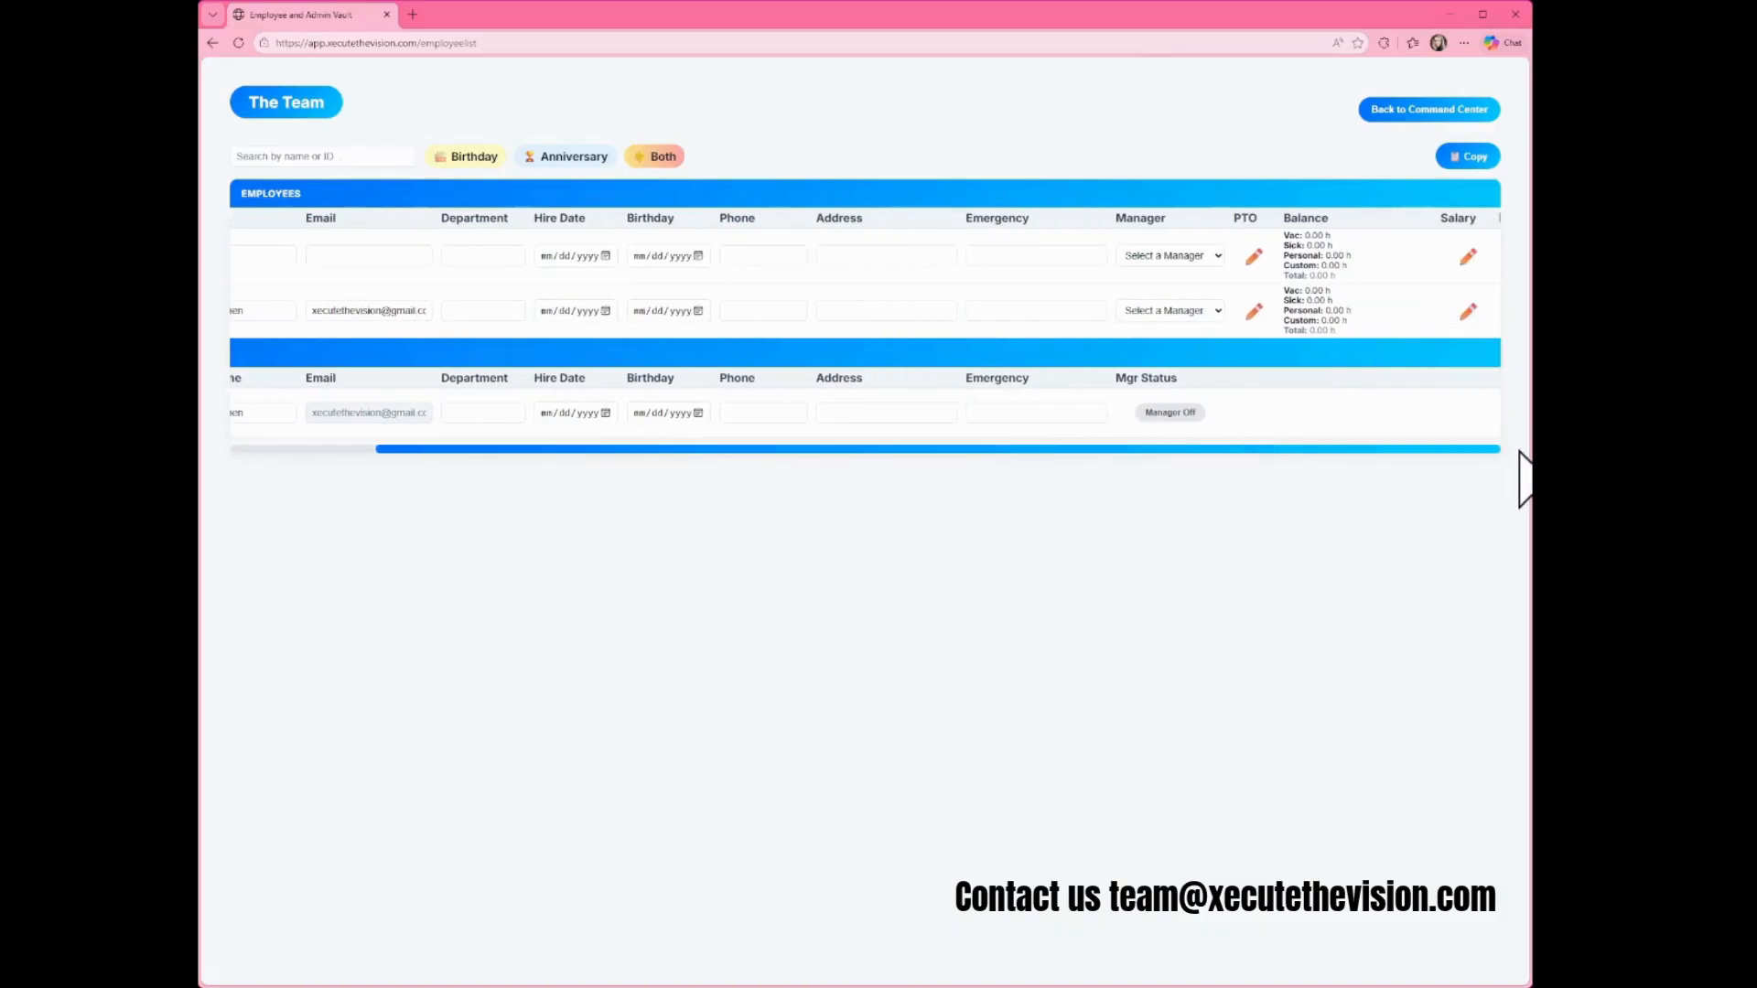
left_click(1253, 258)
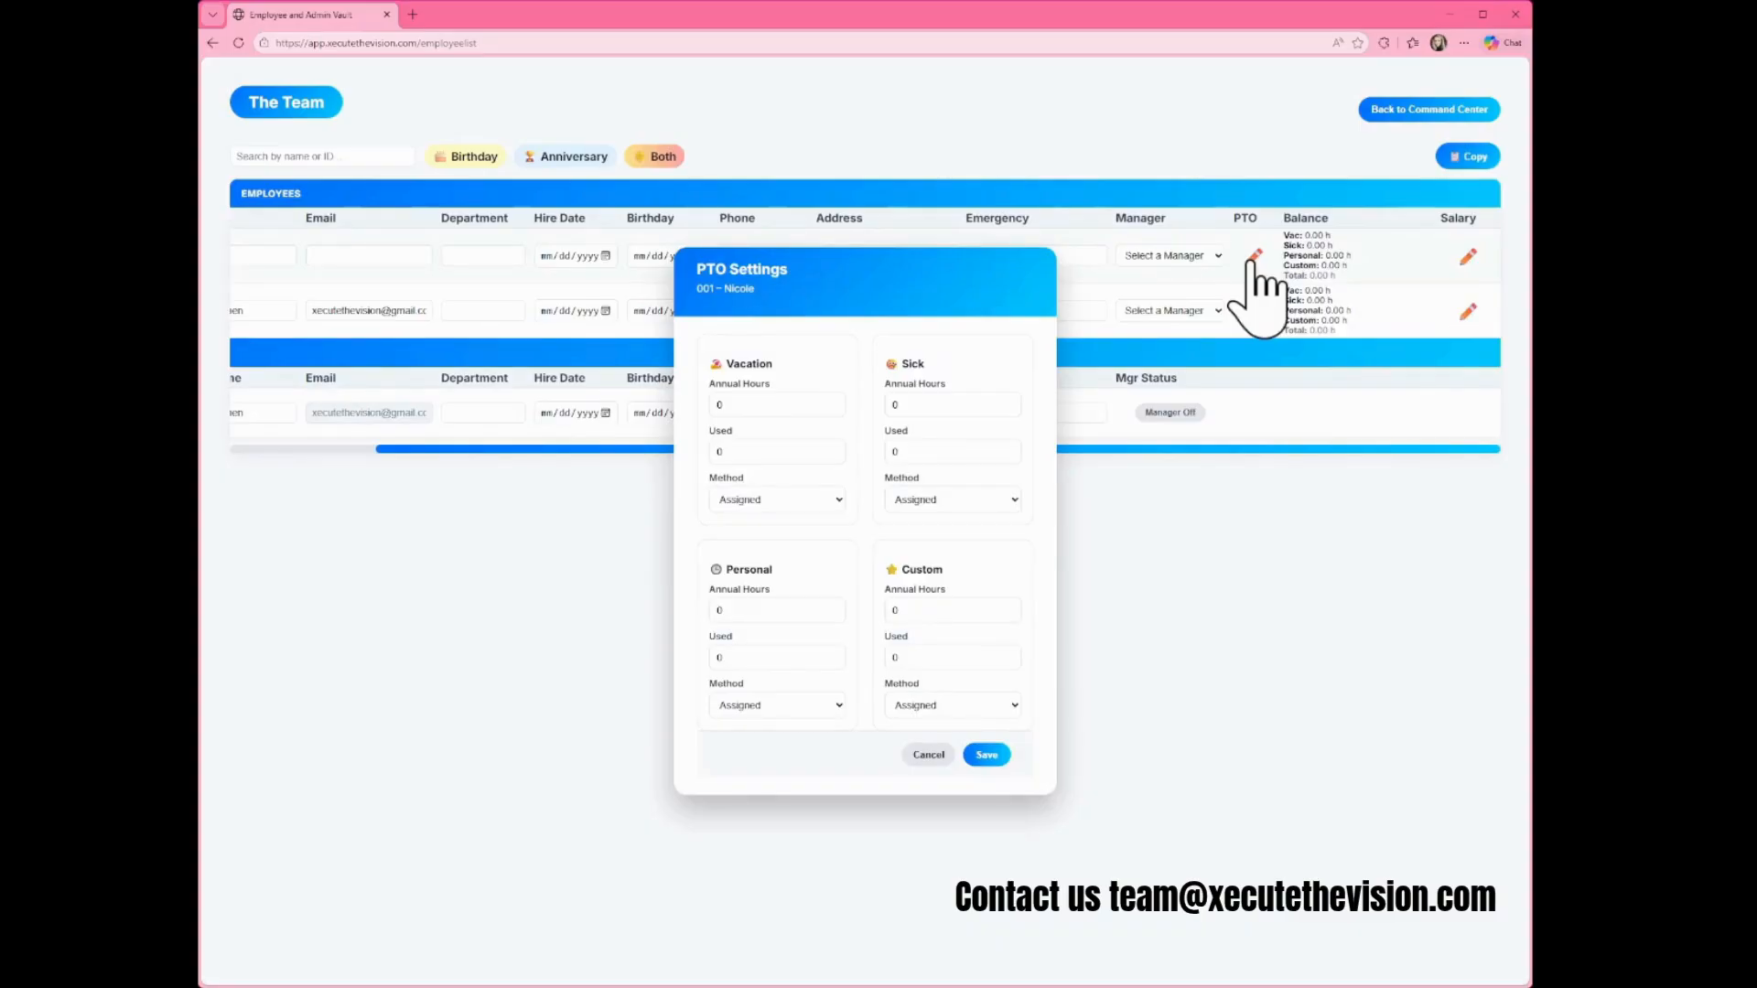
left_click(928, 755)
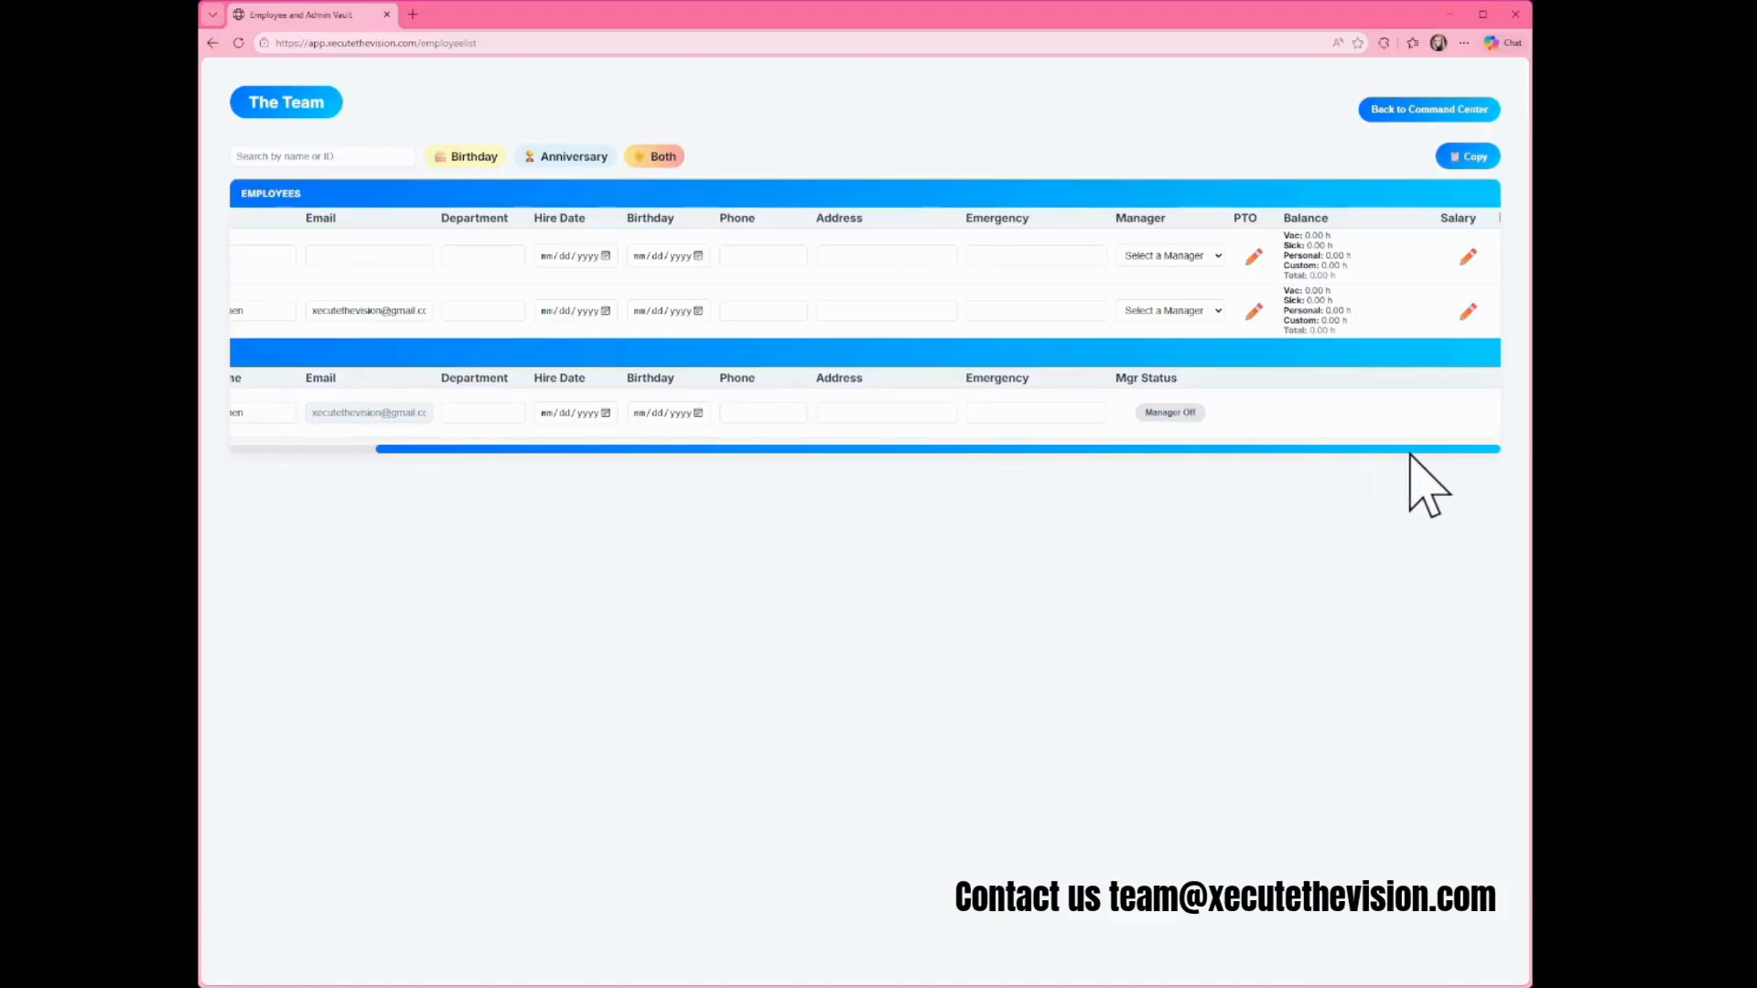
Review the new employee's salary settings without saving, and examine the columns of the team table
left_click(1468, 259)
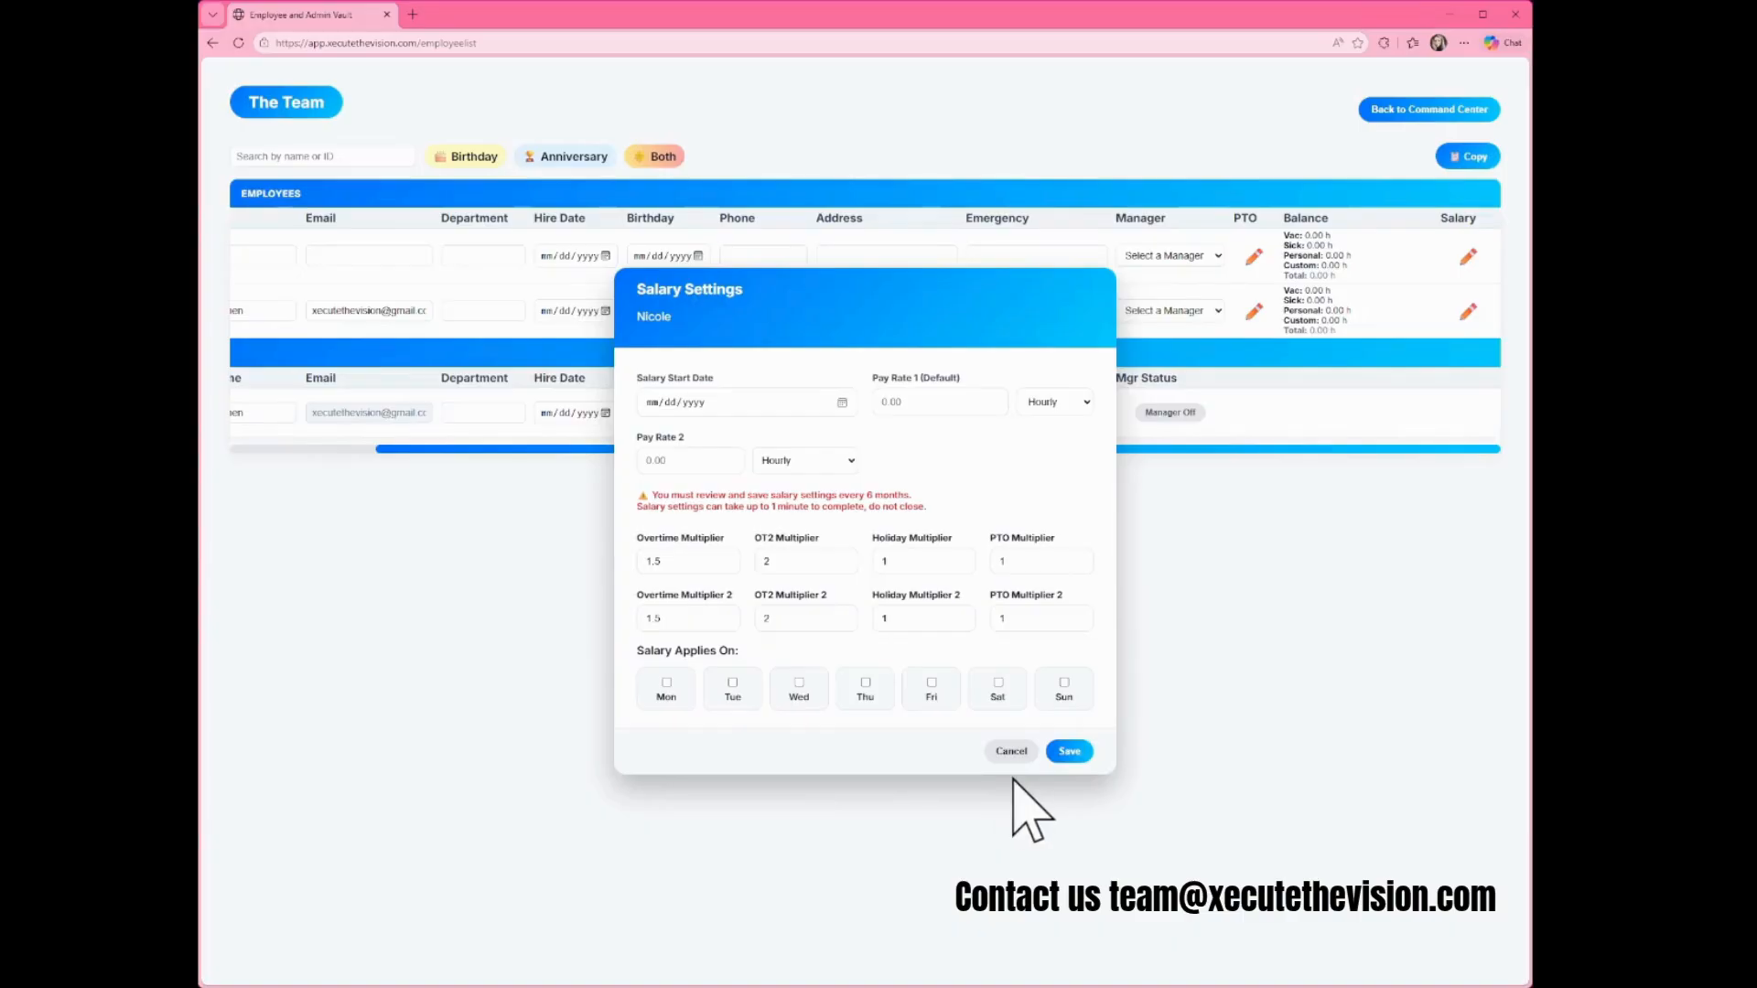
left_click(1011, 752)
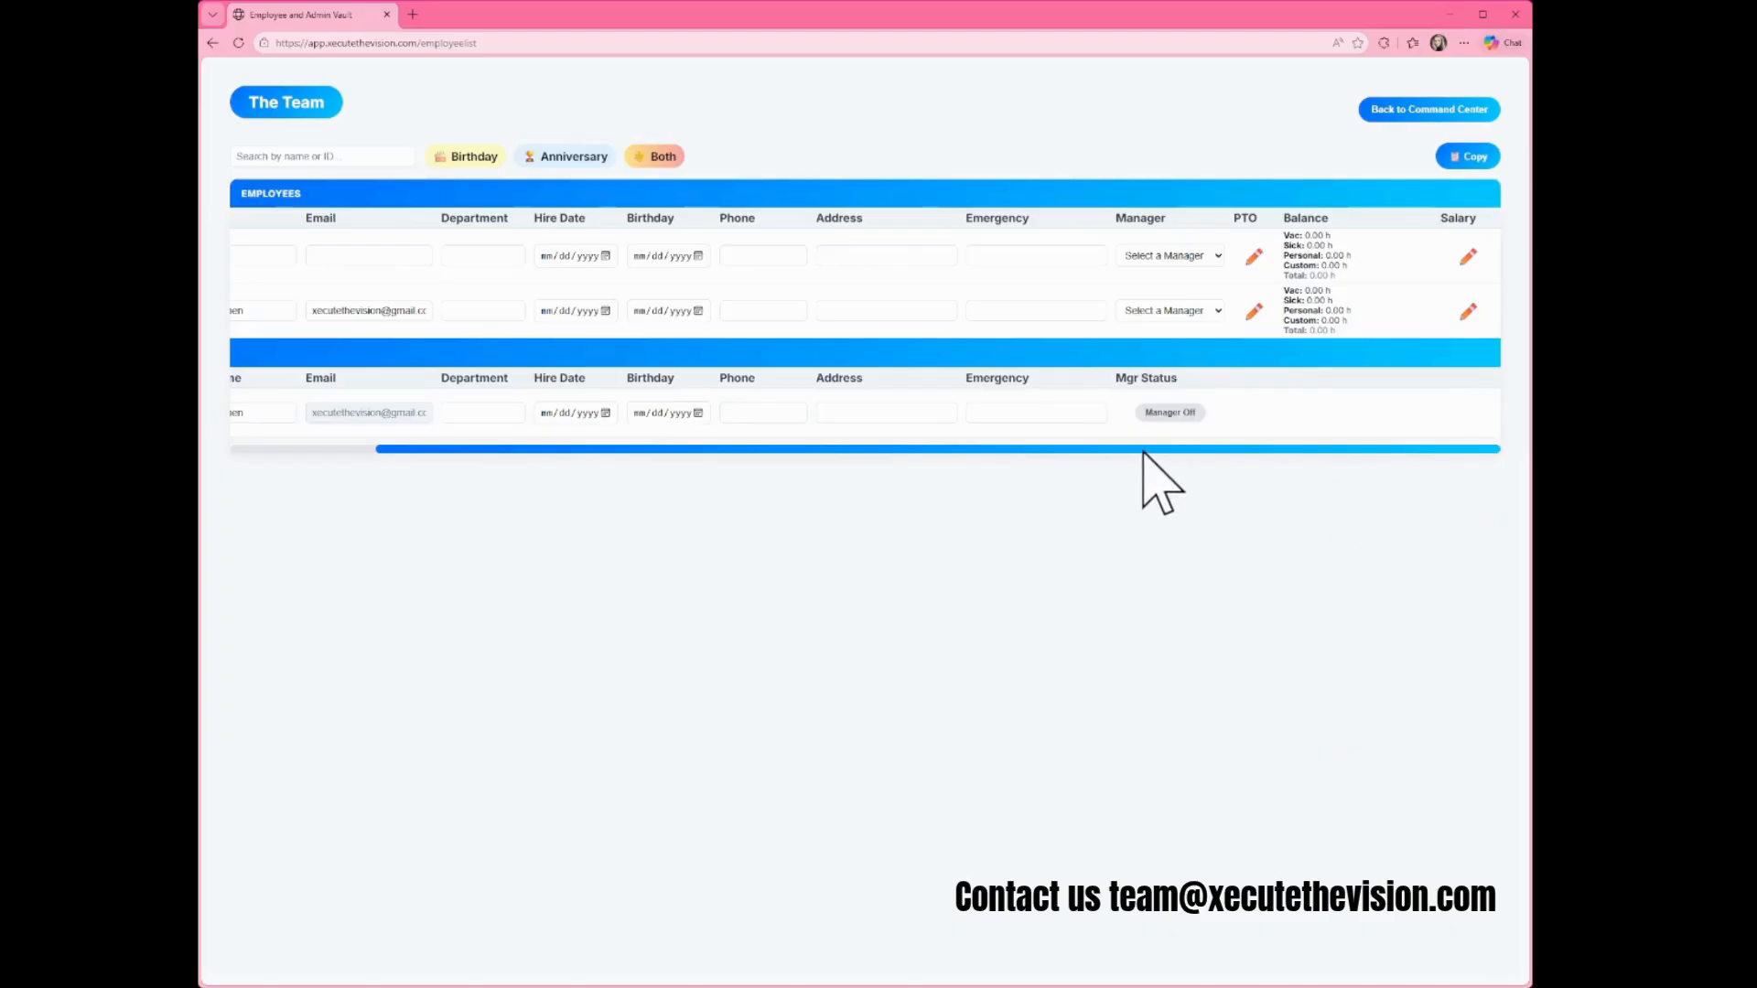
left_click_drag(1143, 450, 877, 465)
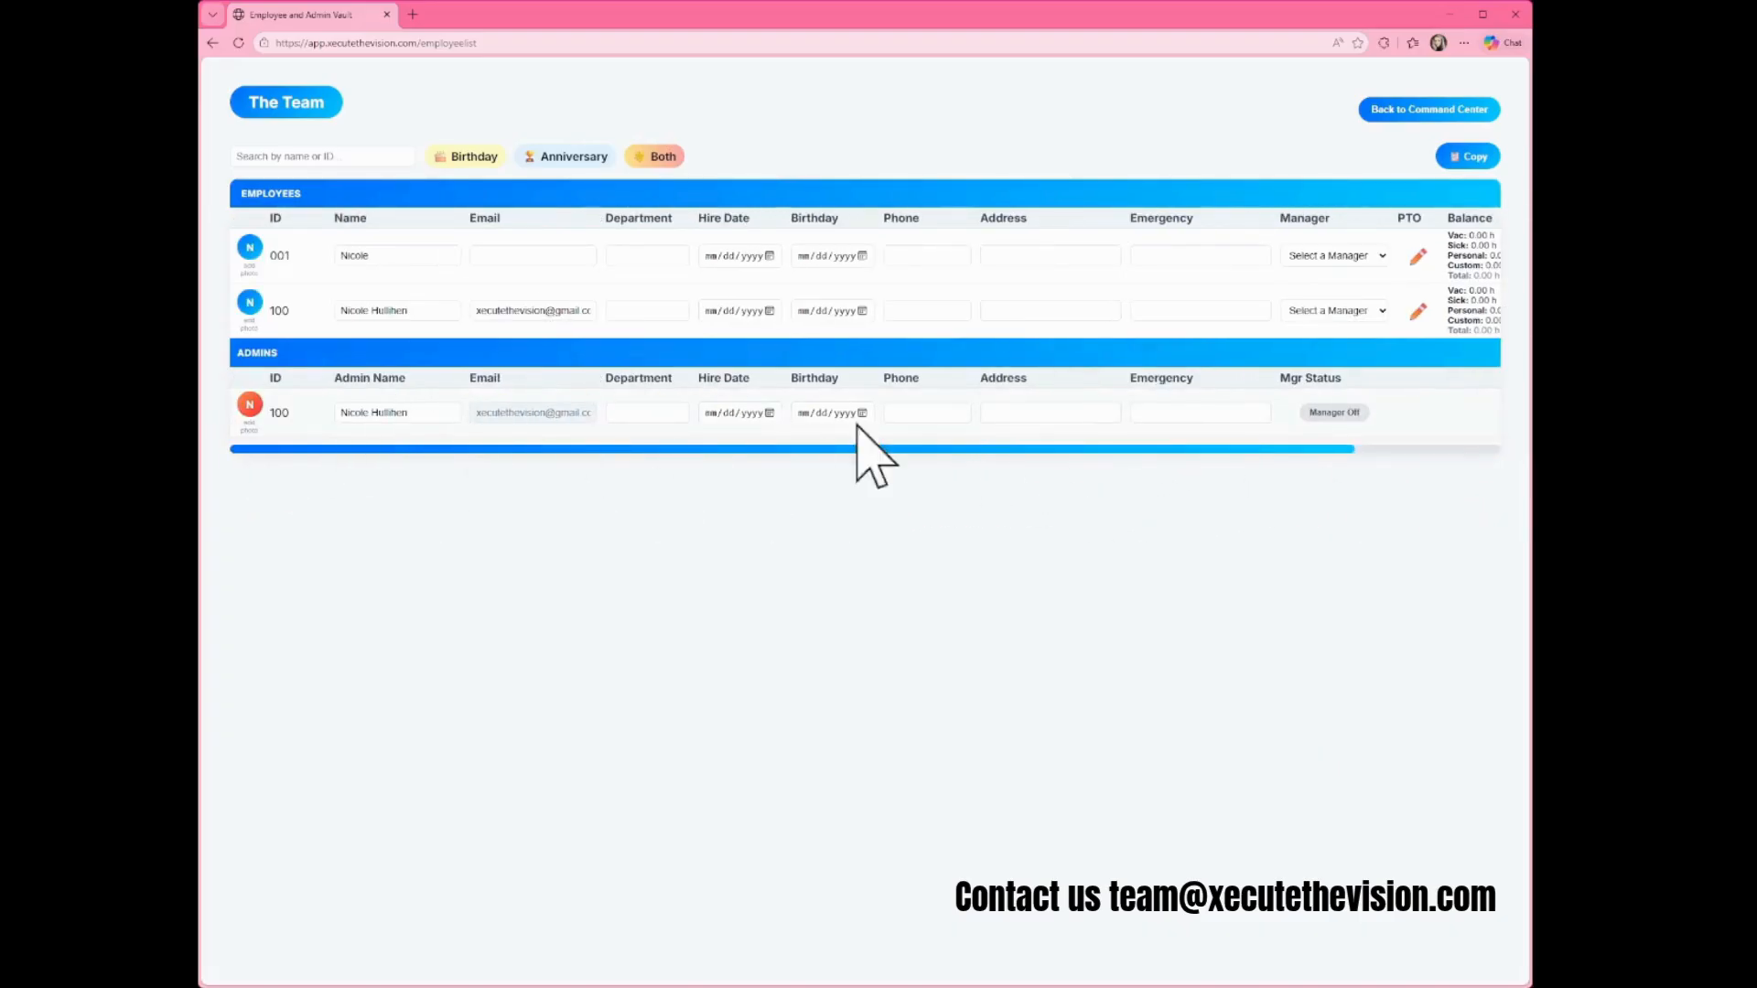
scroll(1125, 472, "right", 3)
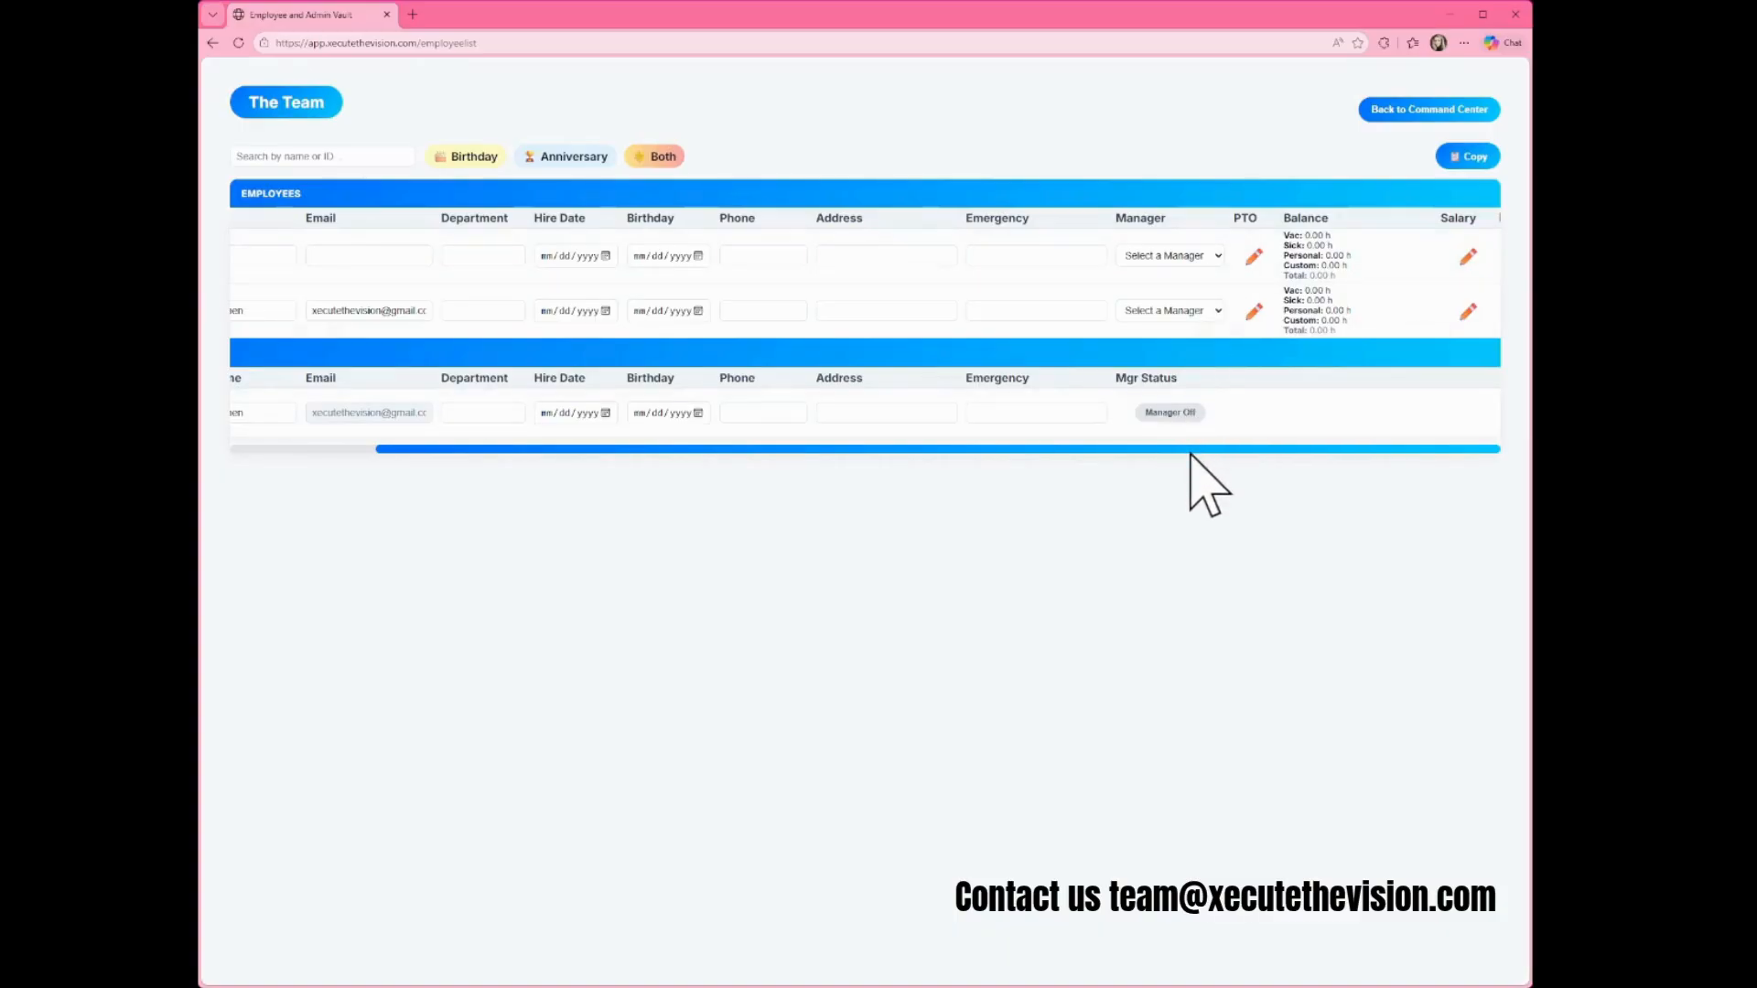
Assign the admin as manager of the newly added employee in the Employees table
scroll(1080, 454, "left", 2)
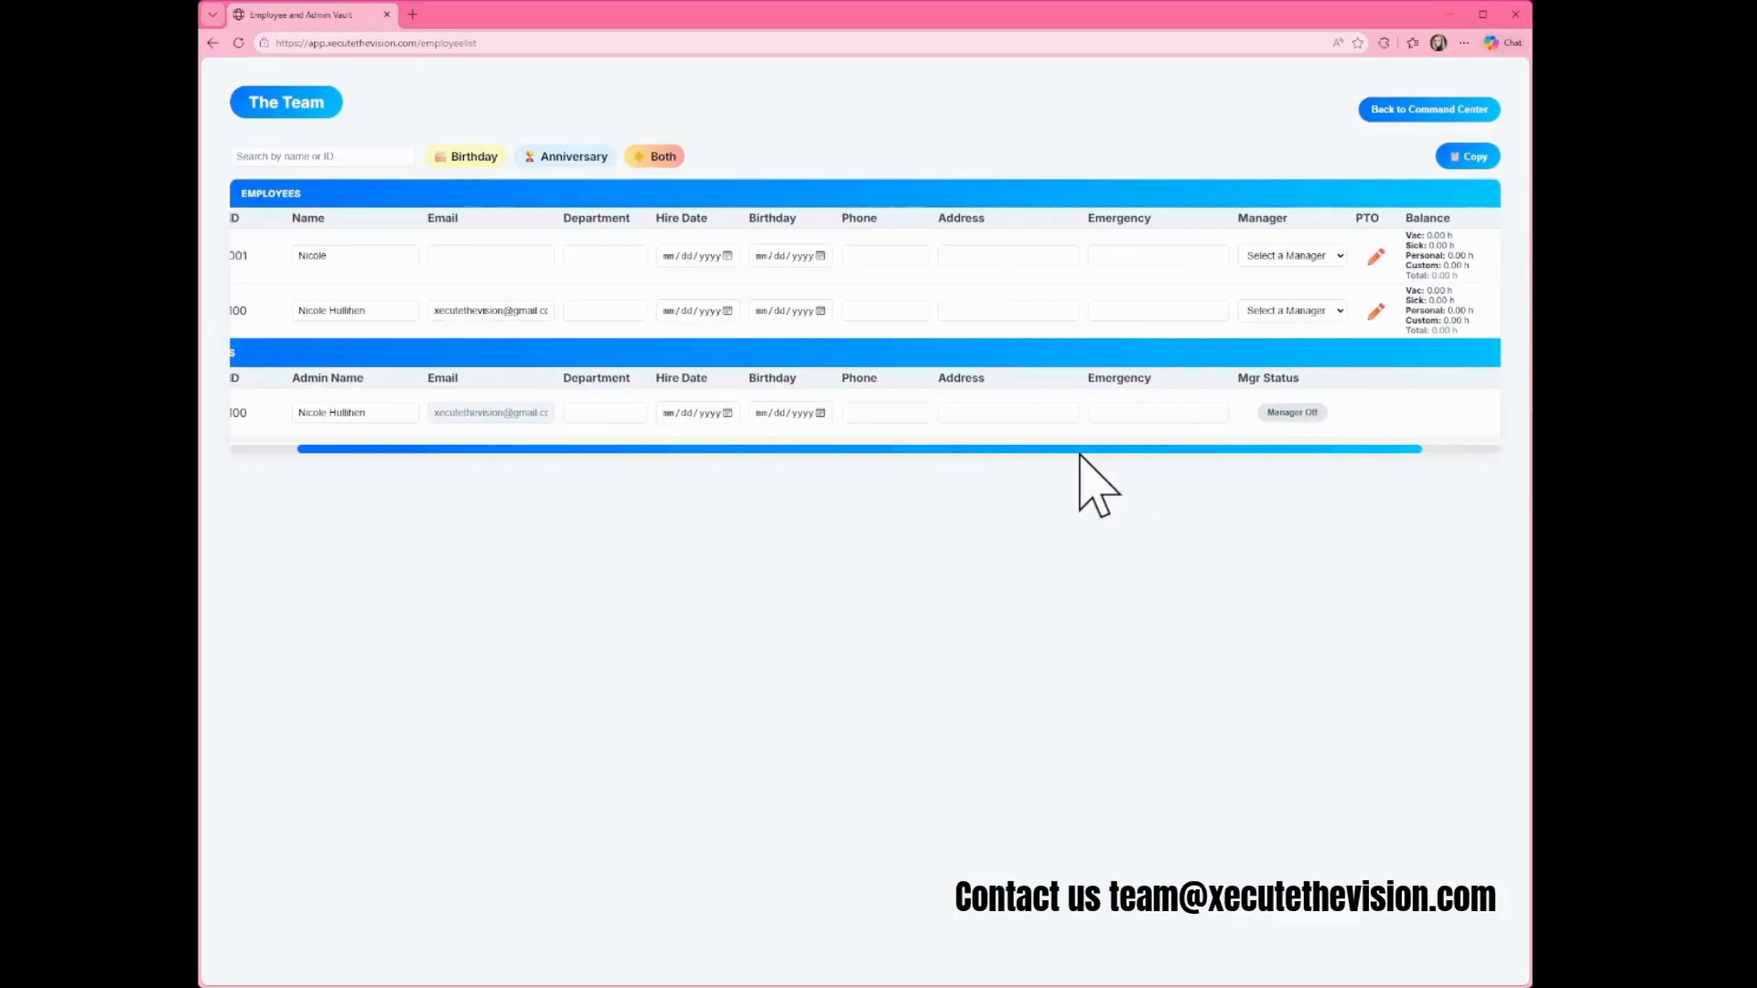
left_click(1310, 256)
left_click(1316, 298)
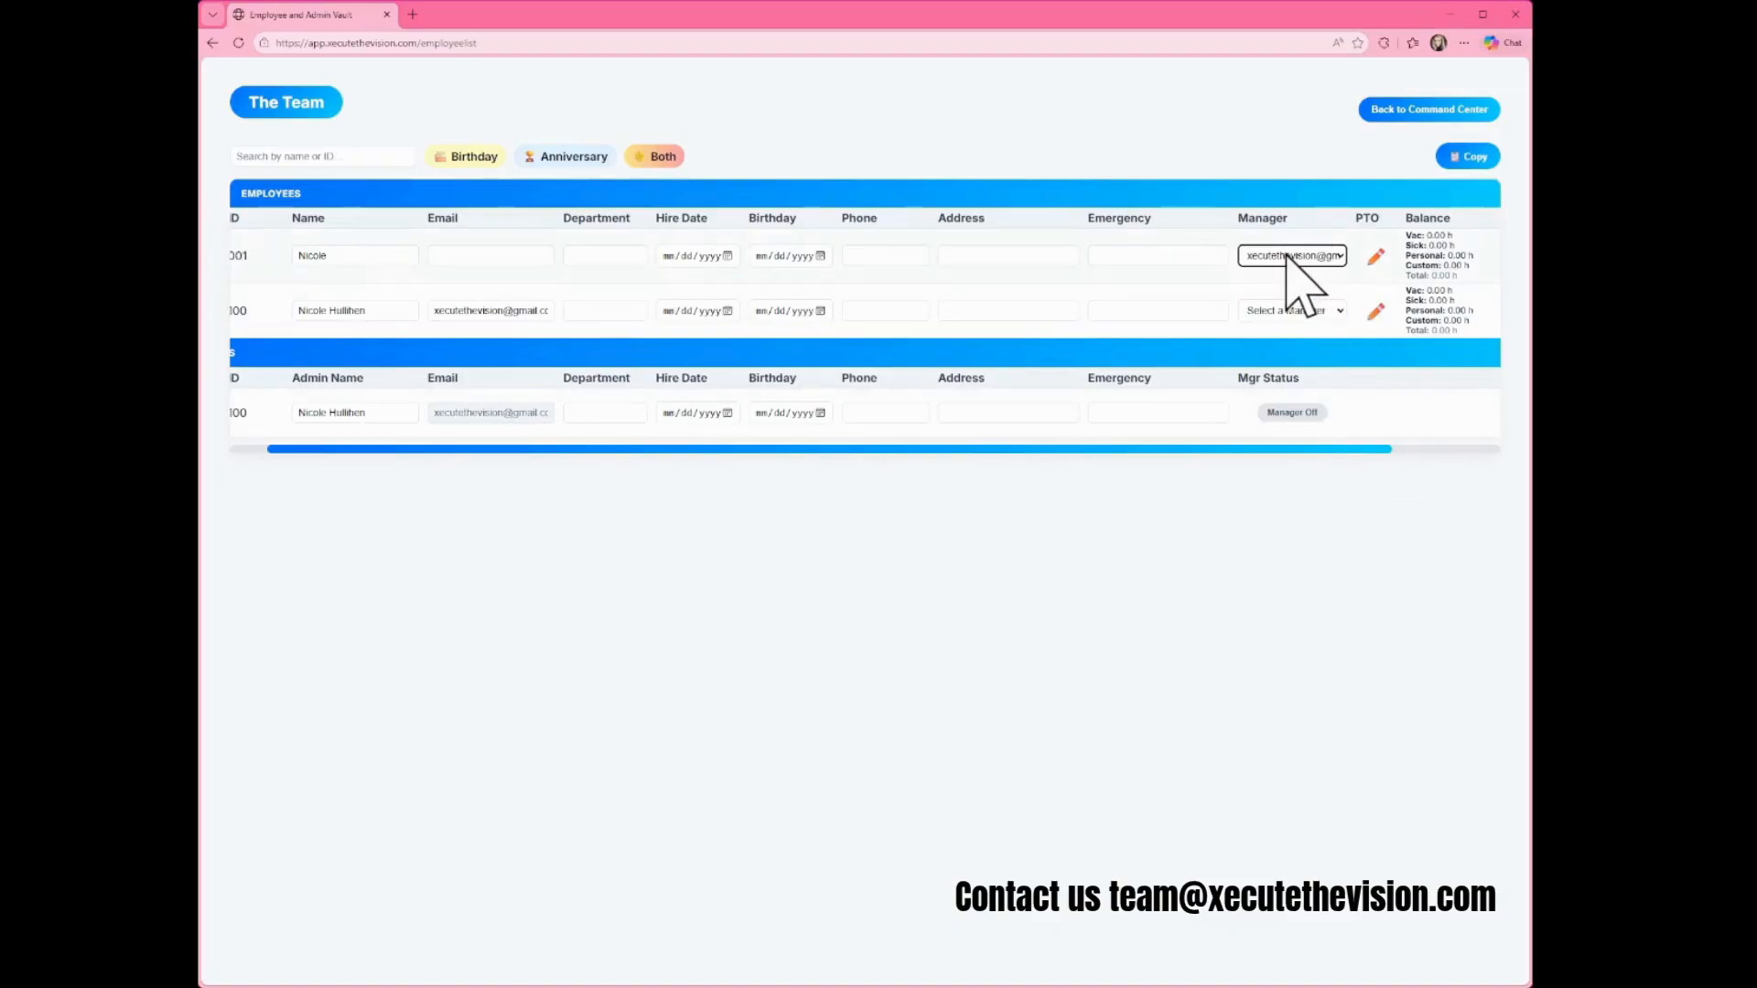
Try out the manager status toggle for the admin and leave it set to Manager Off
left_click(1303, 414)
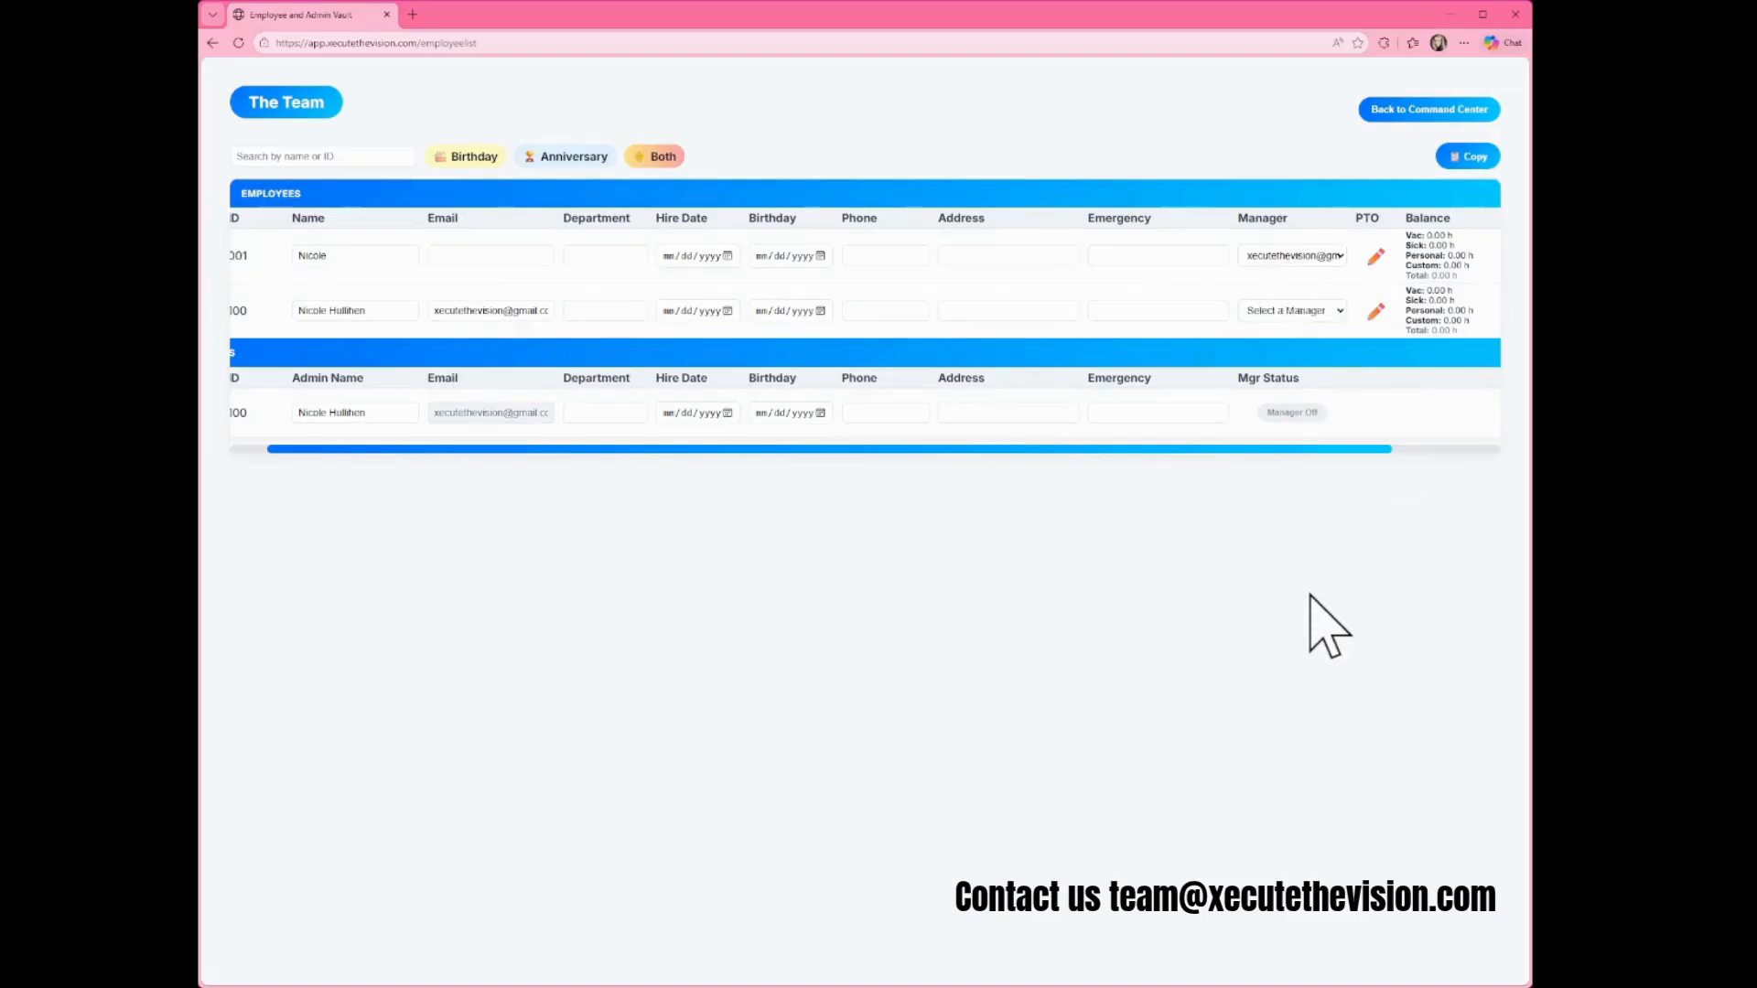
left_click(1304, 414)
left_click(1307, 415)
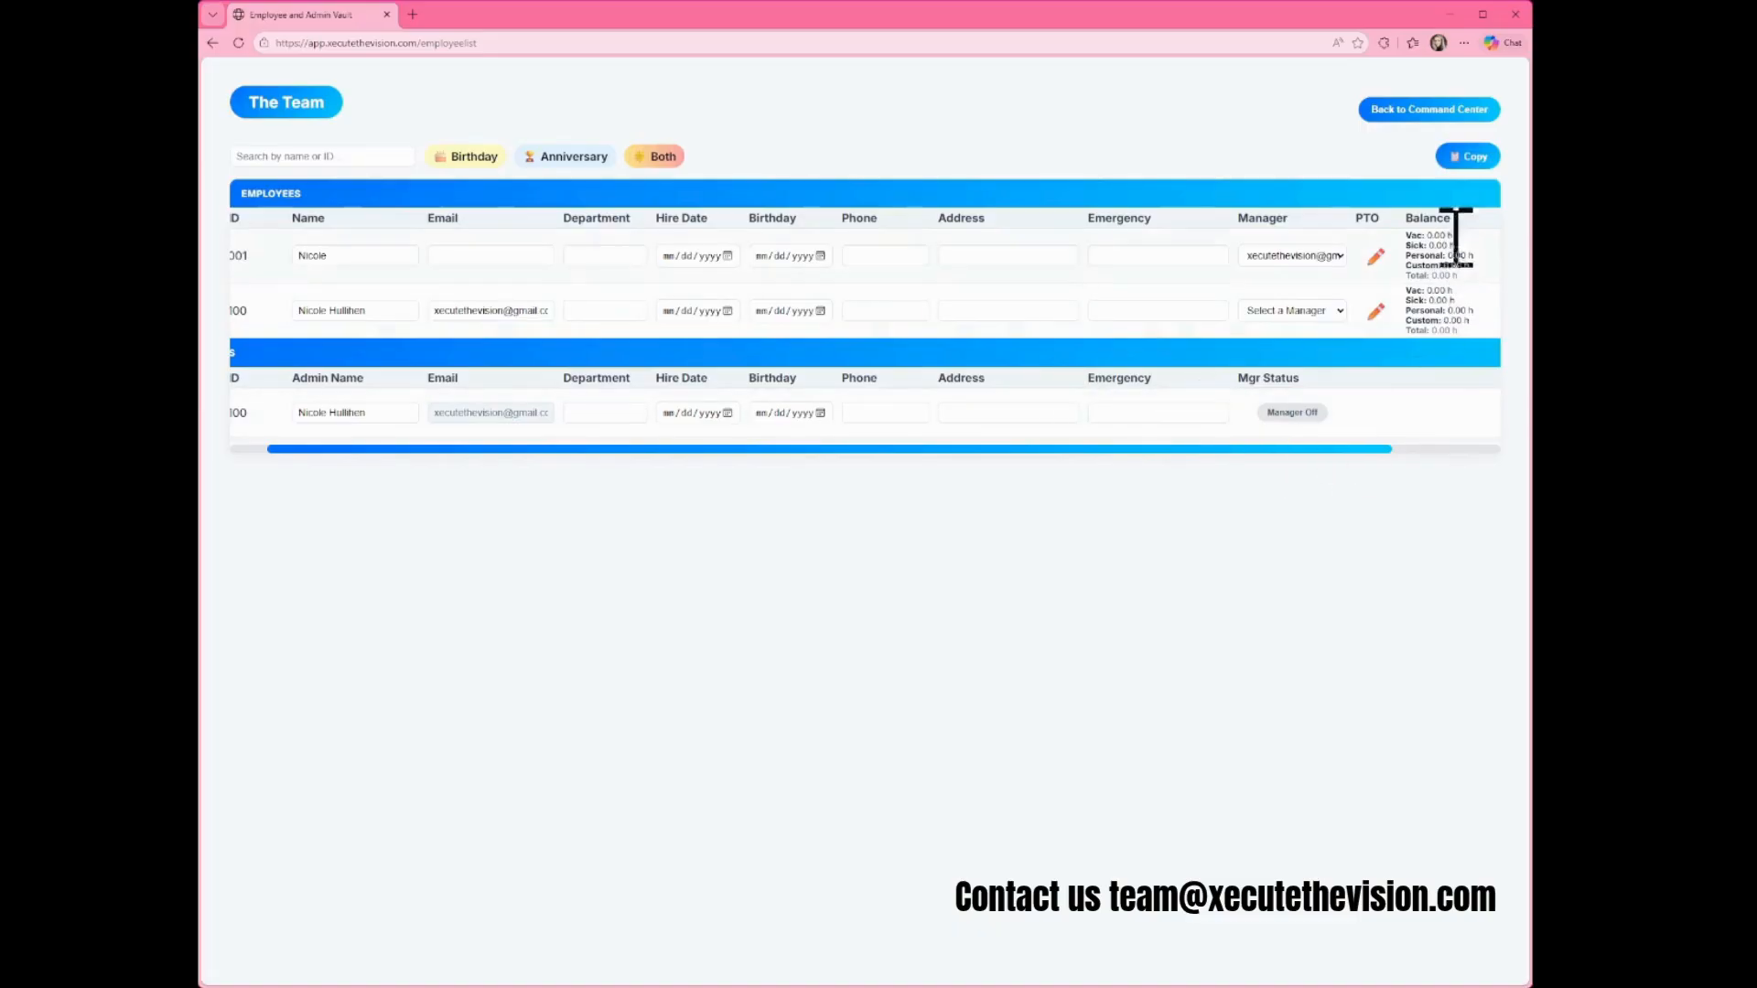
Copy the team list and return to the Admin Command Center
left_click(1469, 157)
left_click(1455, 112)
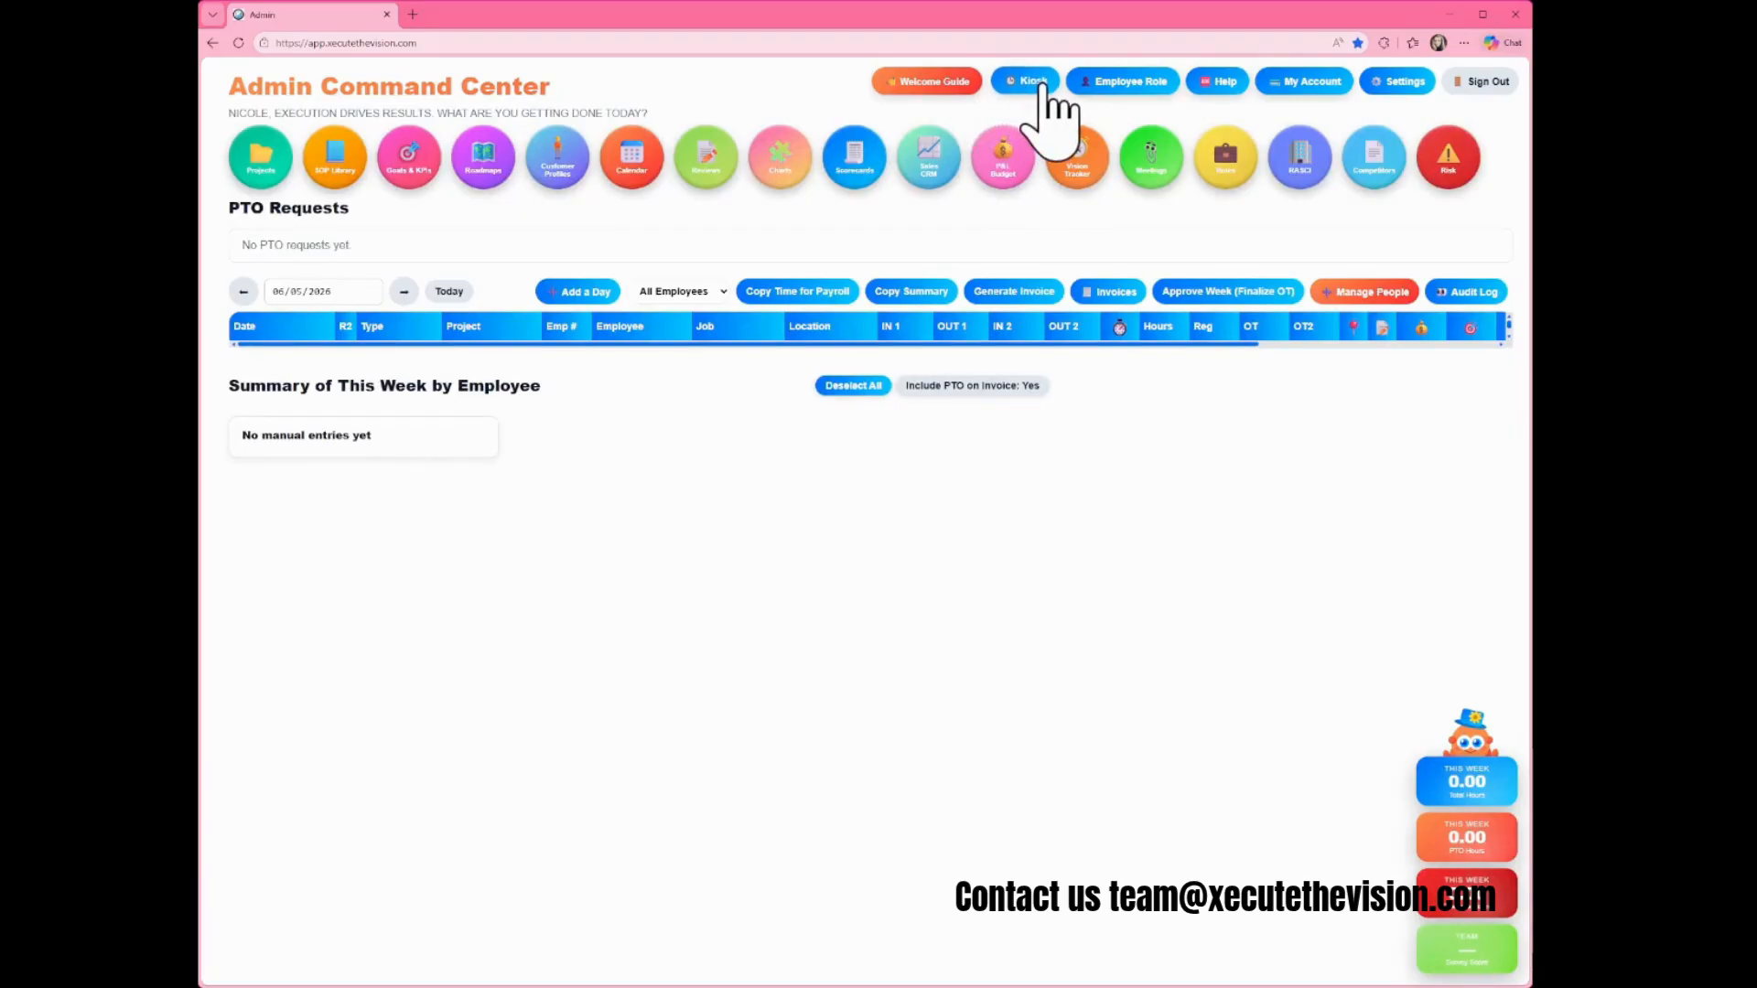
Open the Employee Role view and check its project choices and upcoming shifts
left_click(1161, 88)
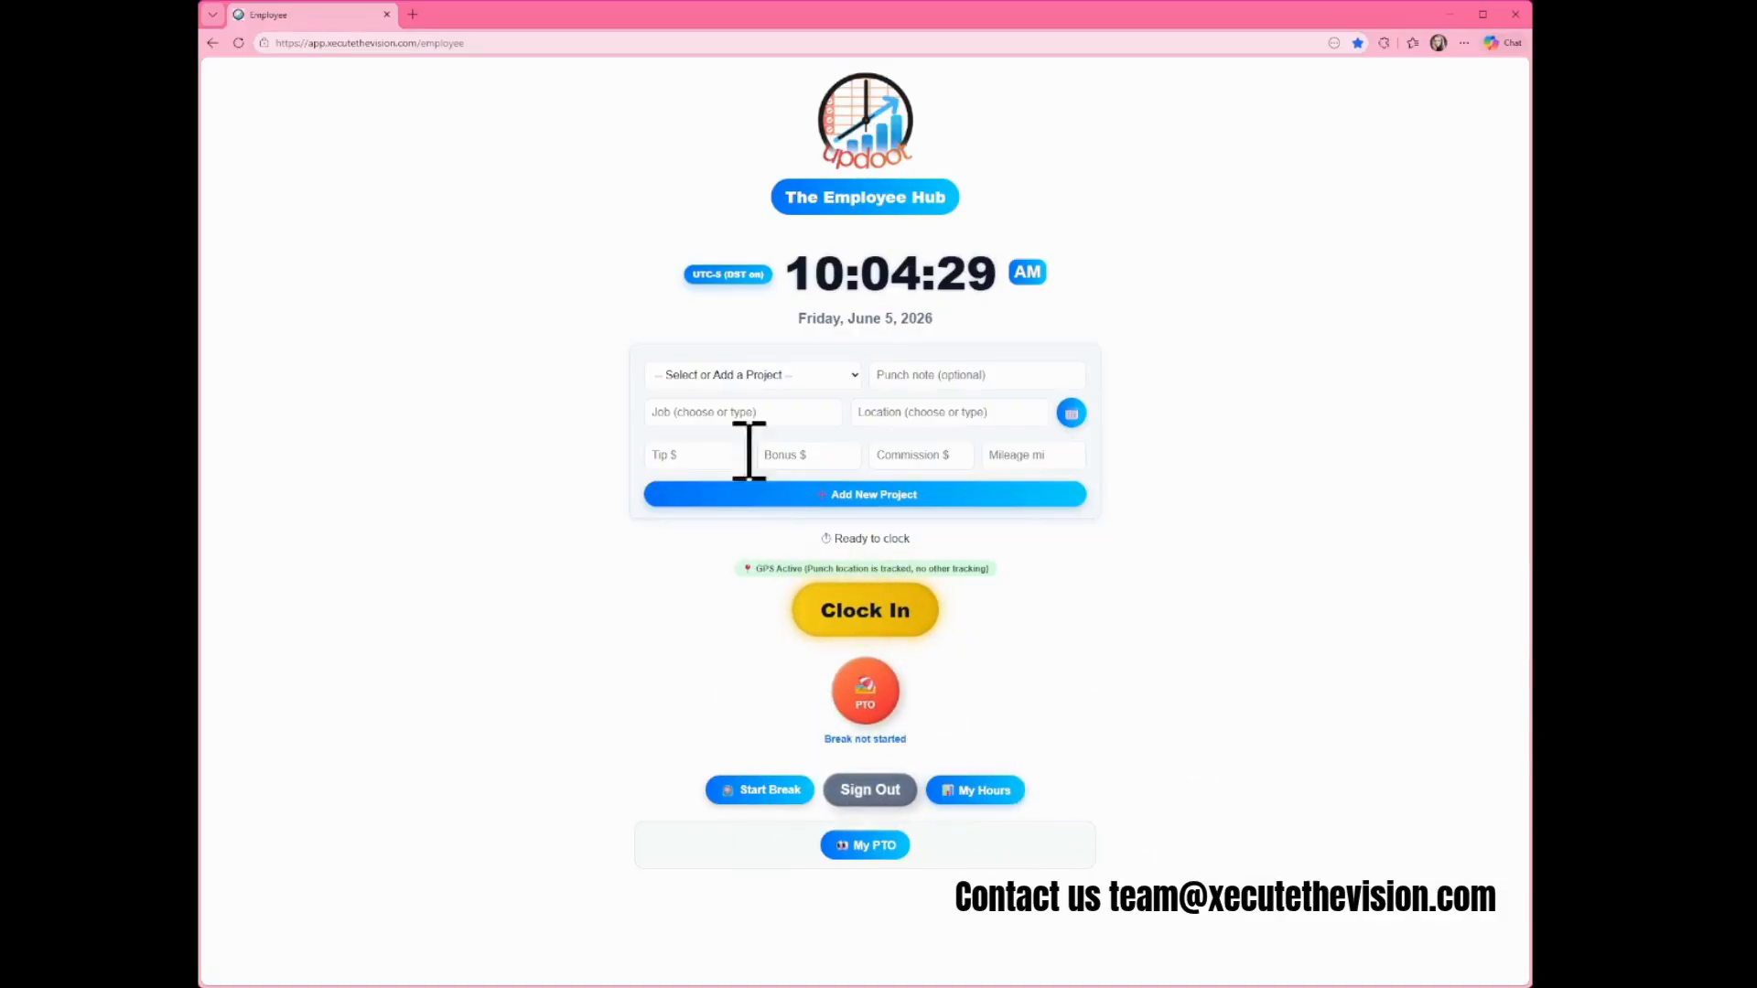
left_click(812, 377)
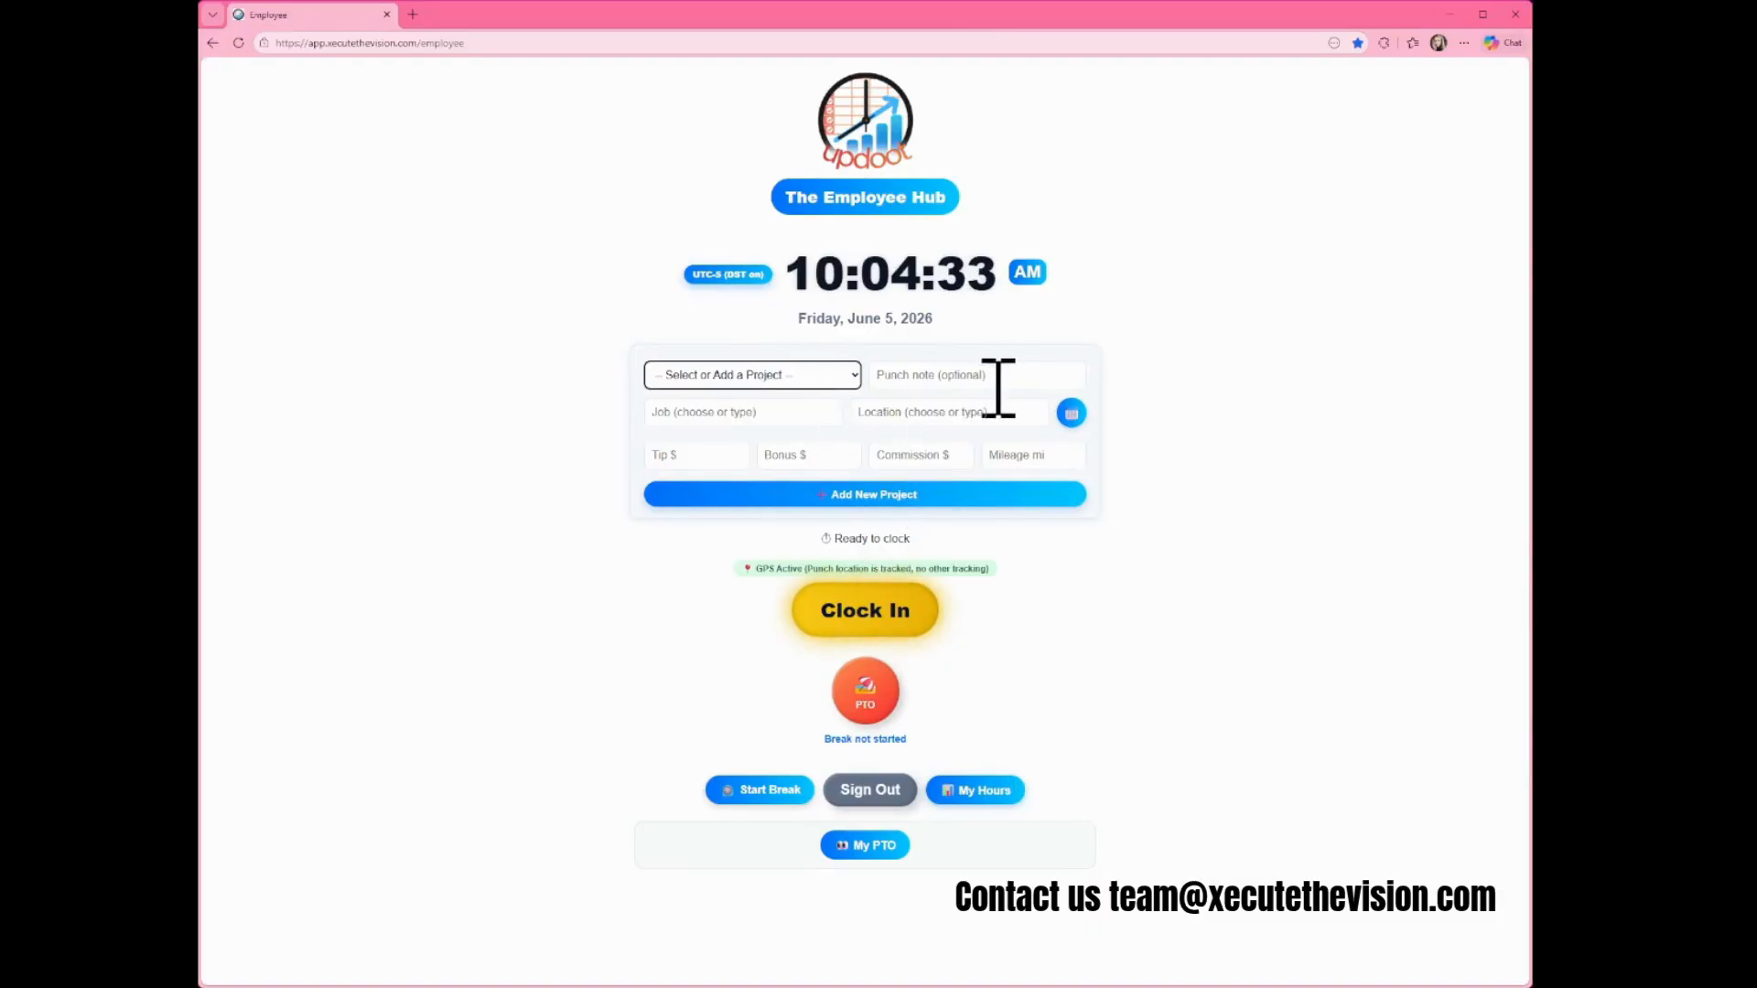
left_click(1067, 412)
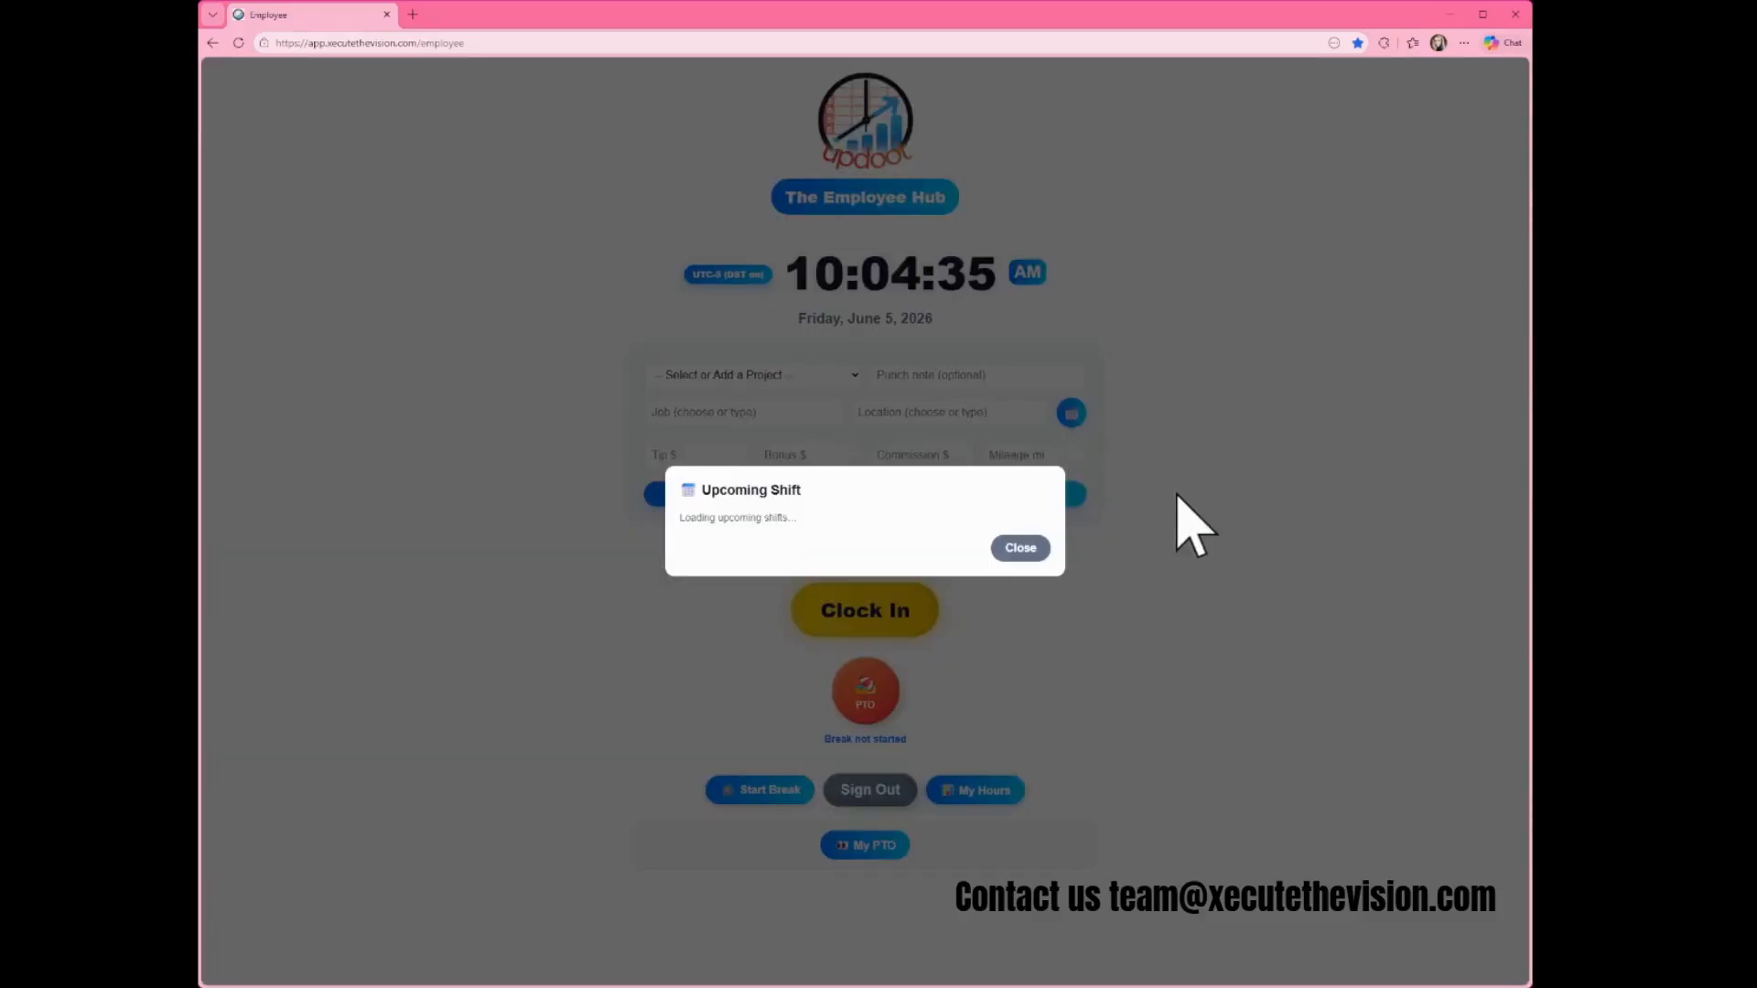
left_click(1021, 550)
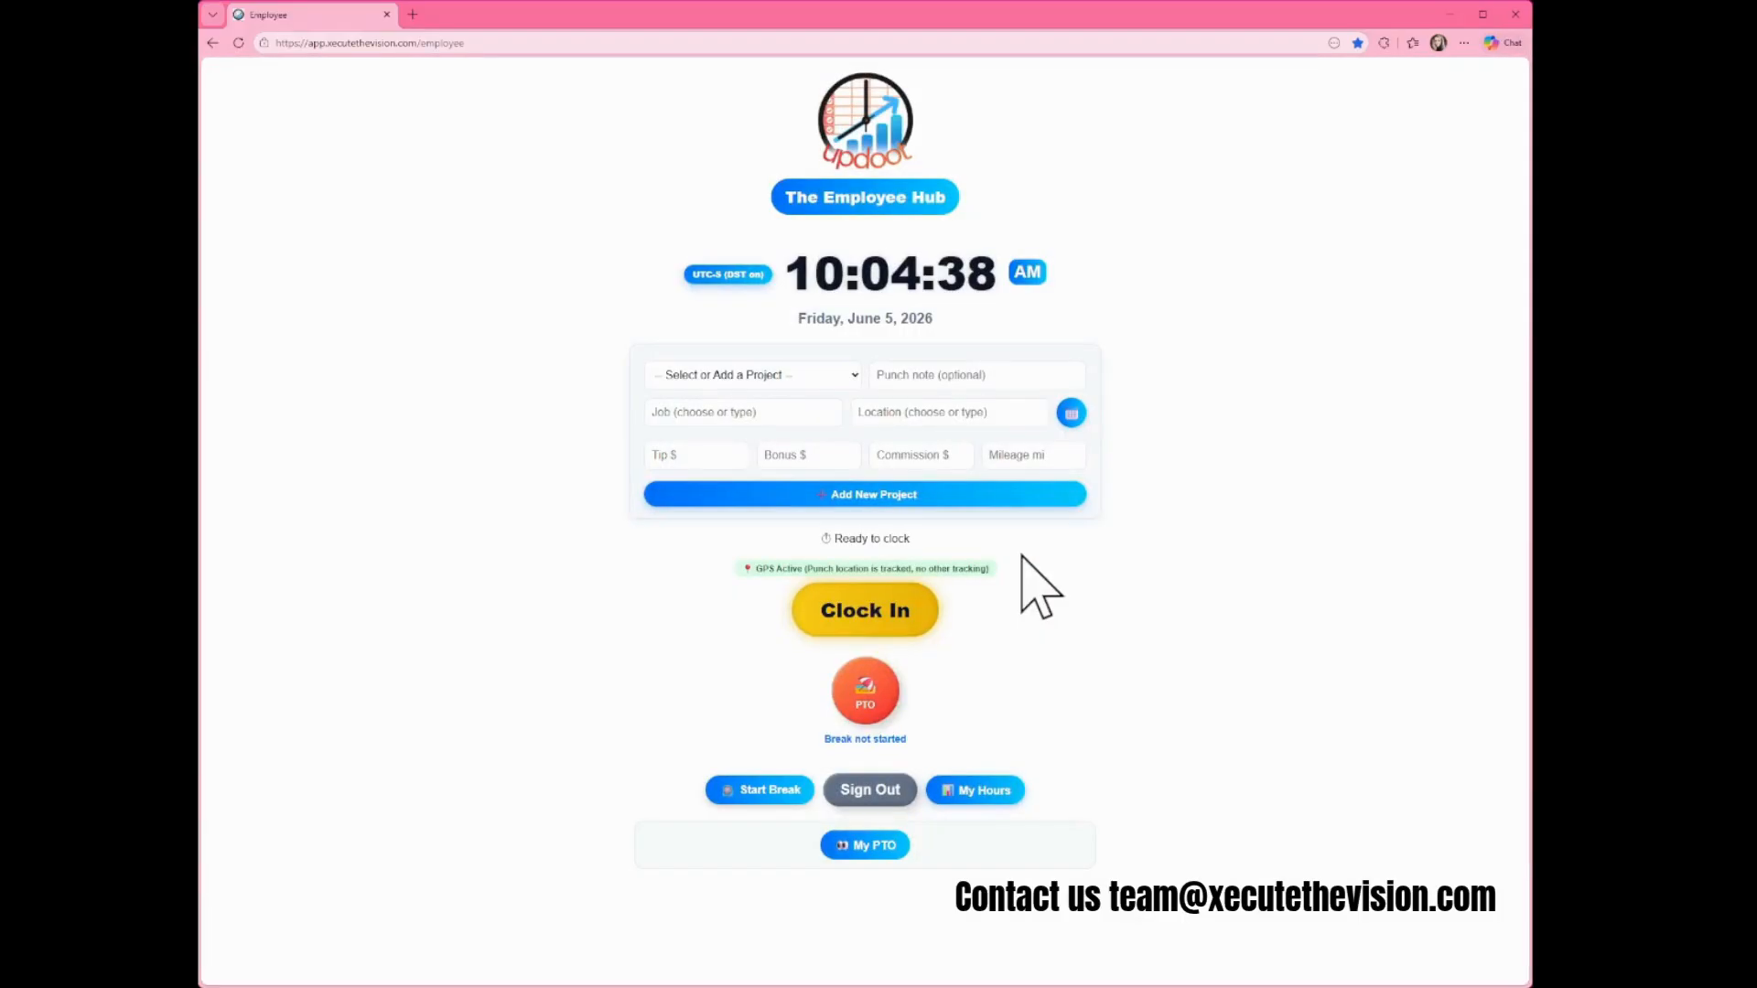
Clock in without choosing a project and review the paid time off request form without submitting it
left_click(867, 625)
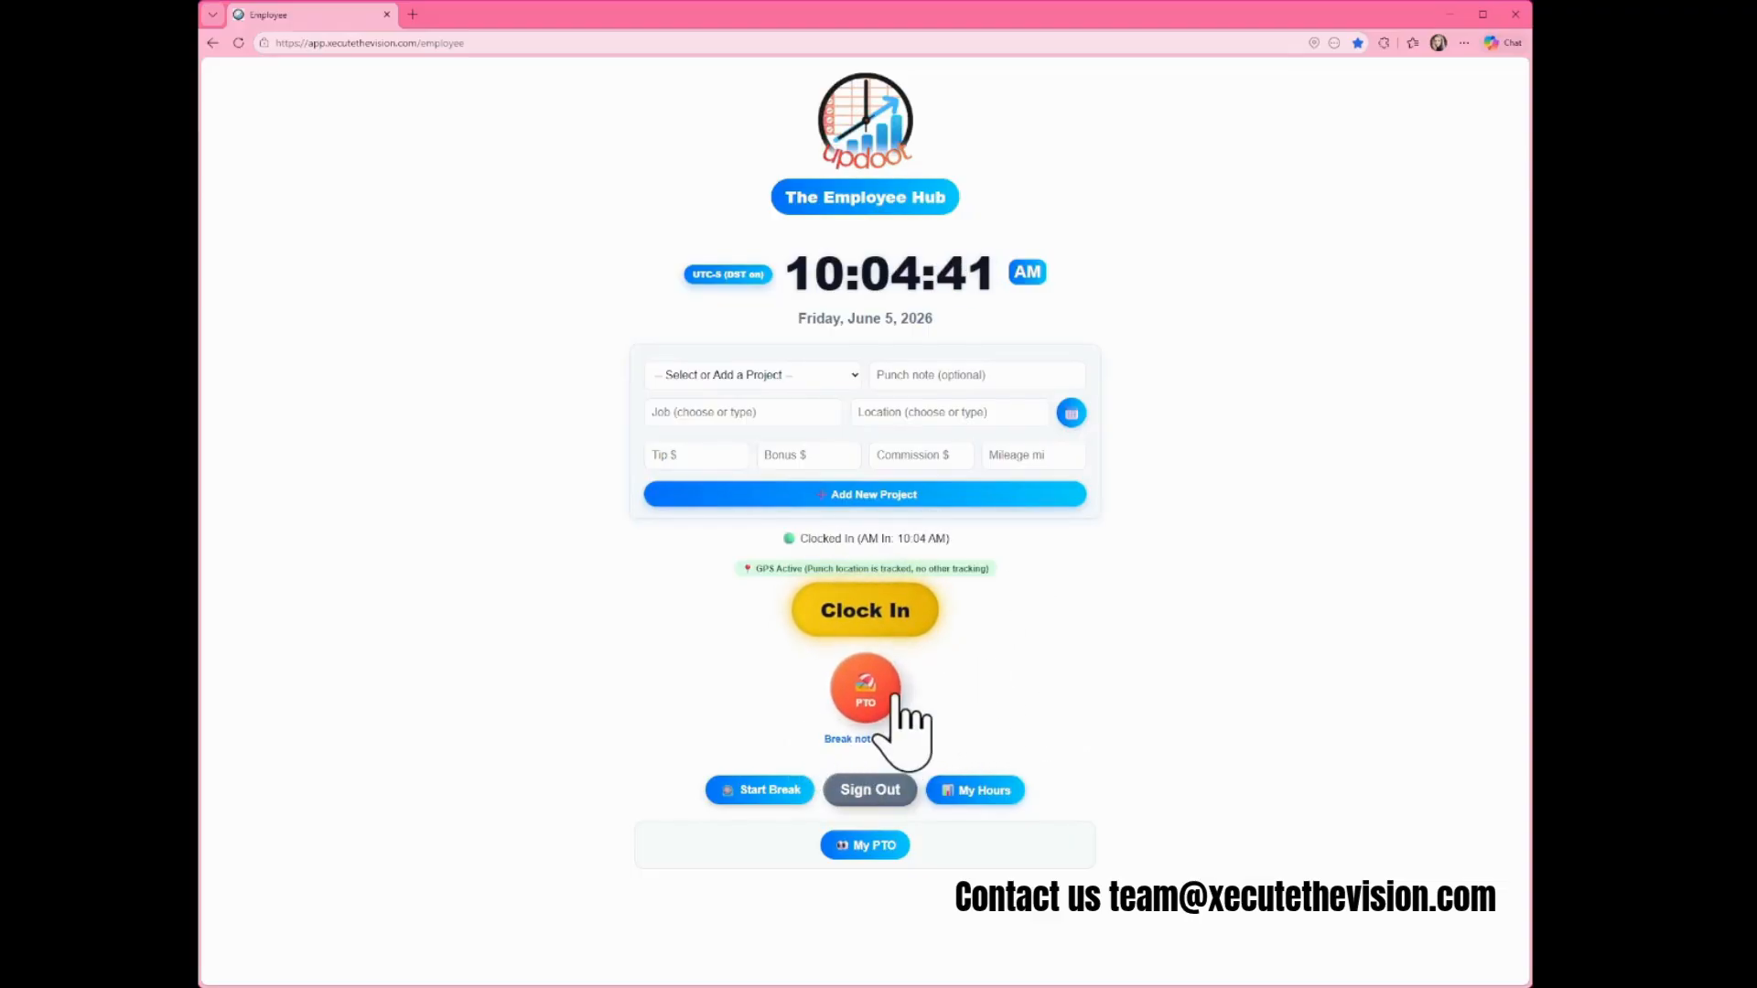
left_click(894, 701)
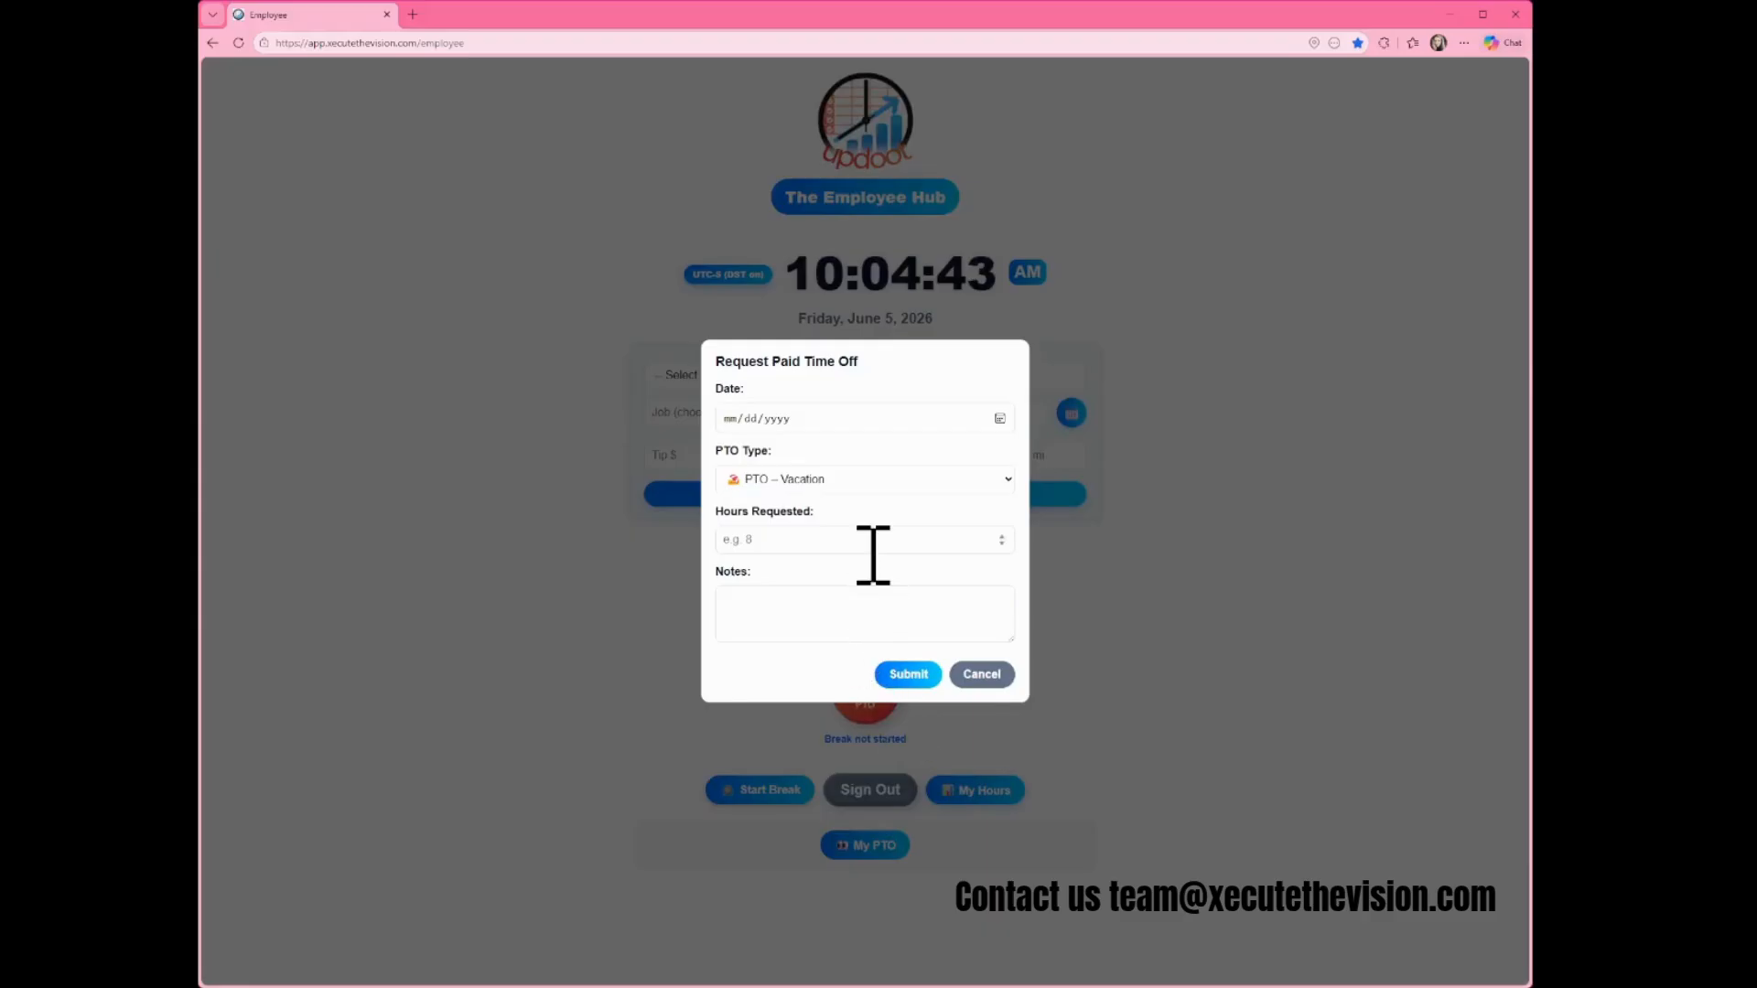
left_click(987, 679)
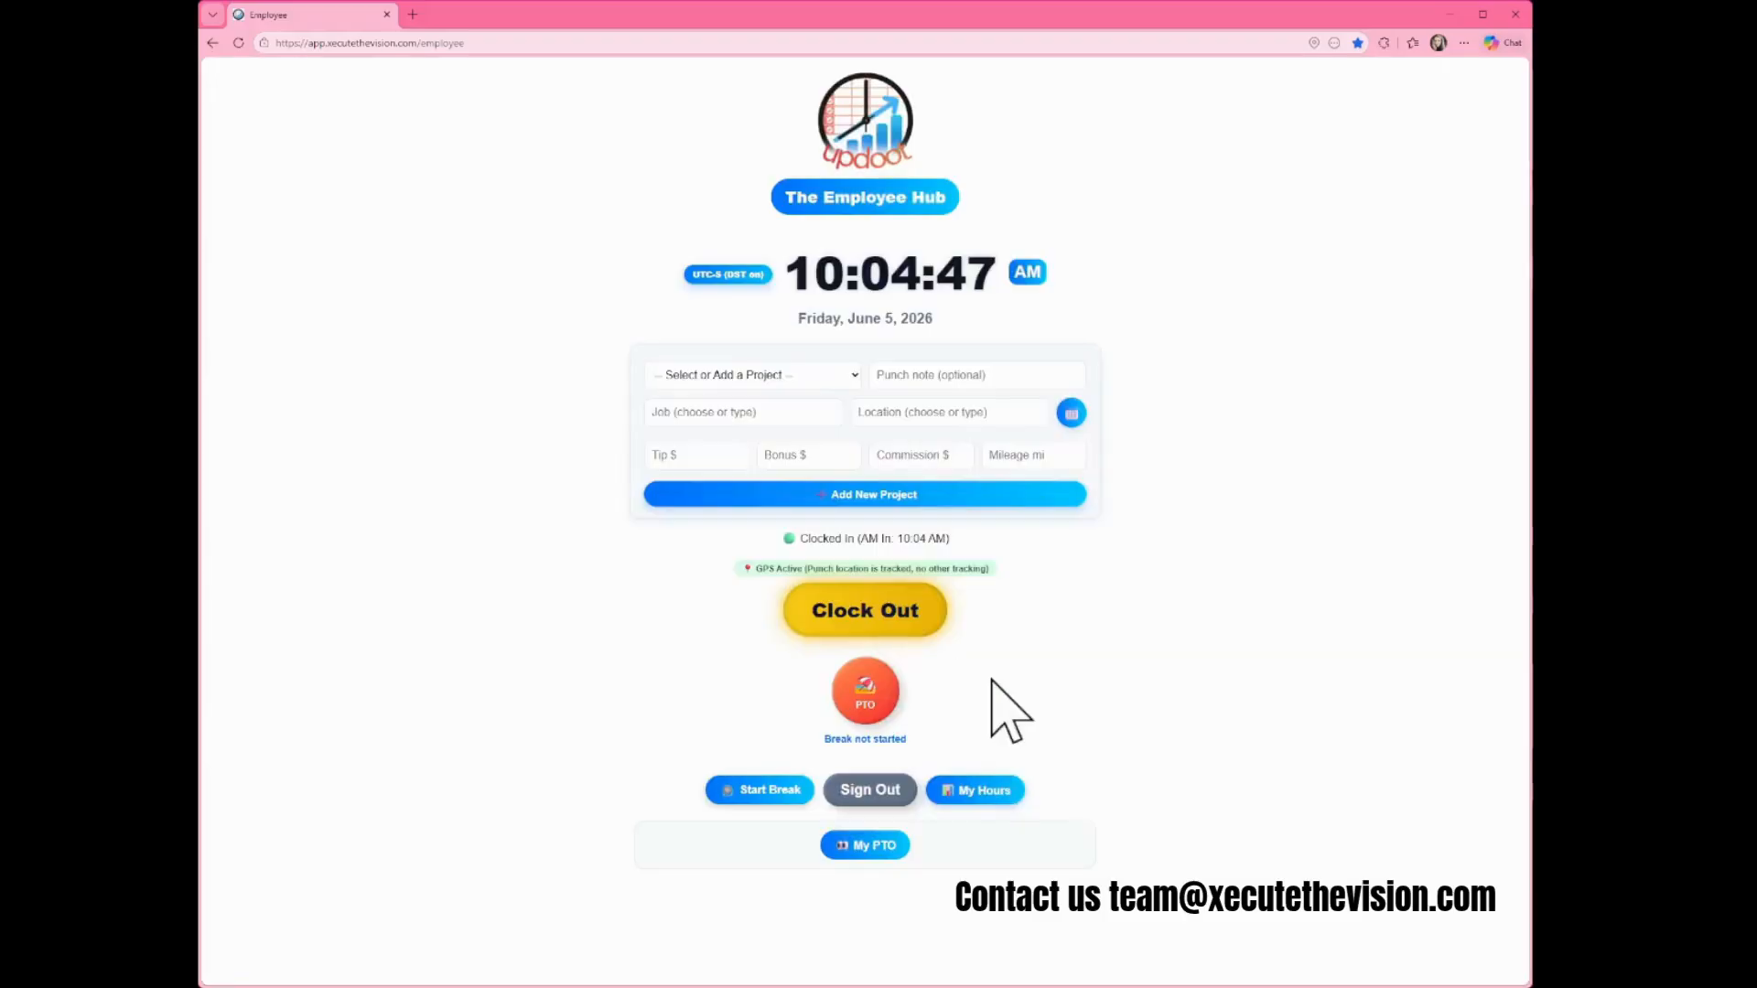
Show the employee's PTO balances and start a break, finishing back in the Admin Command Center
left_click(837, 843)
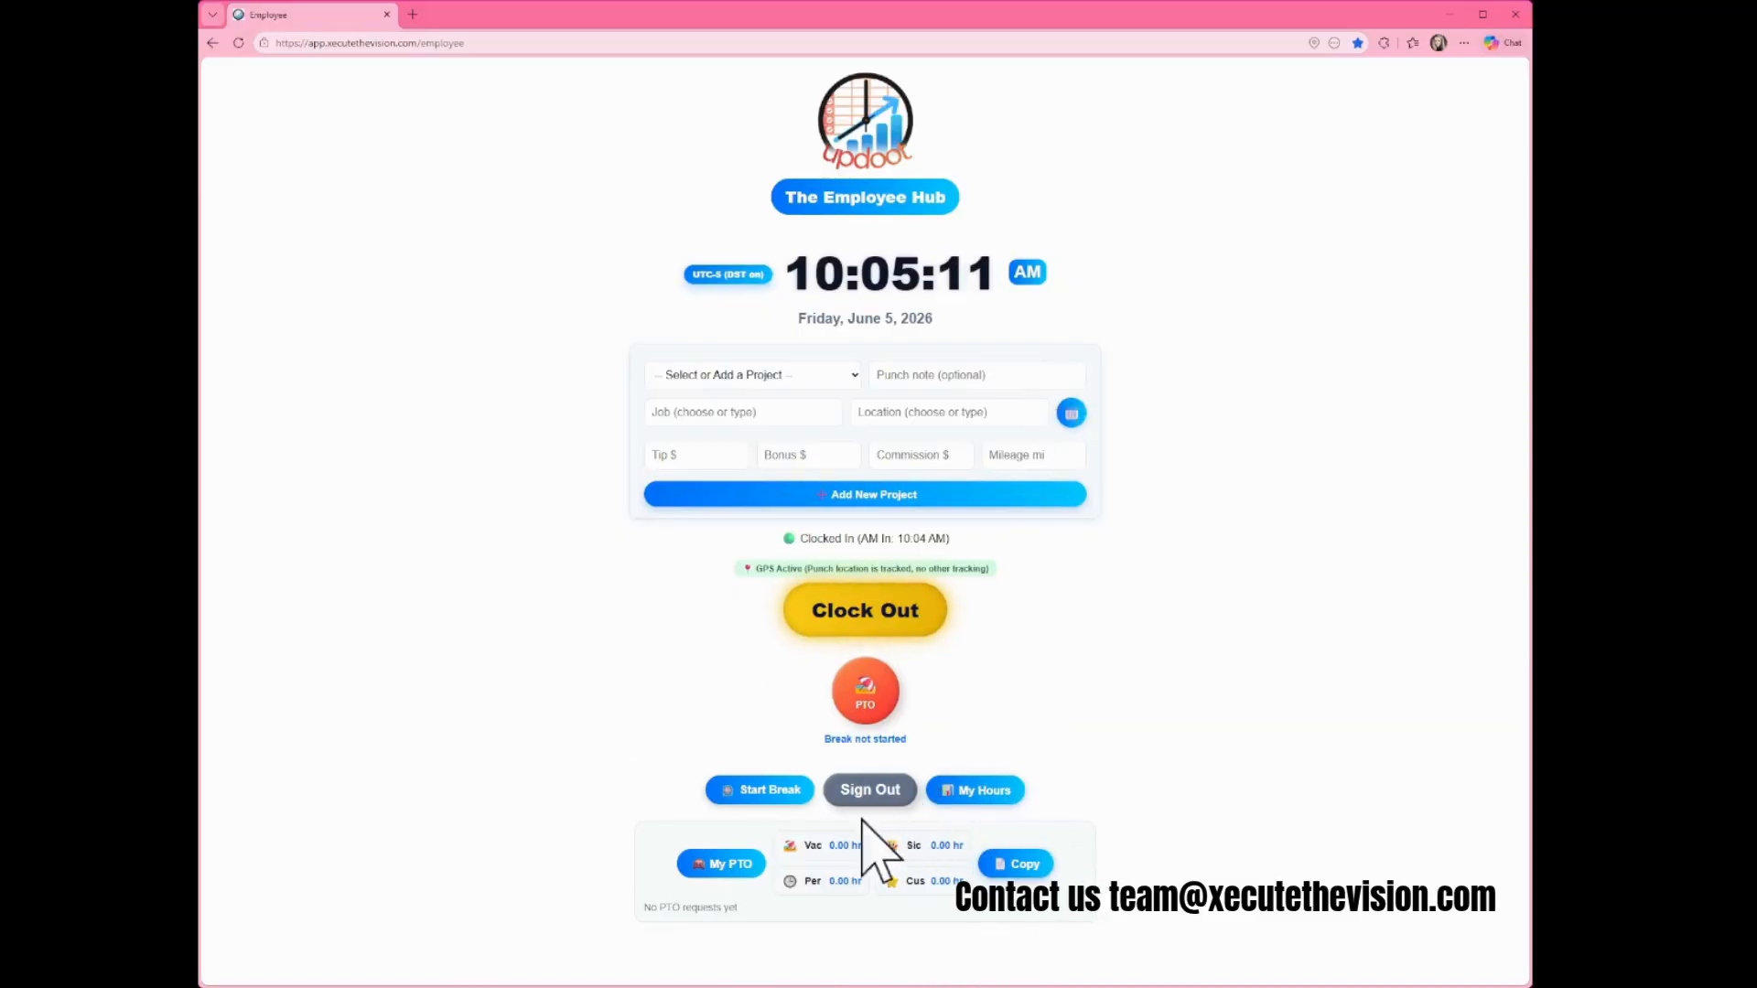
left_click(785, 792)
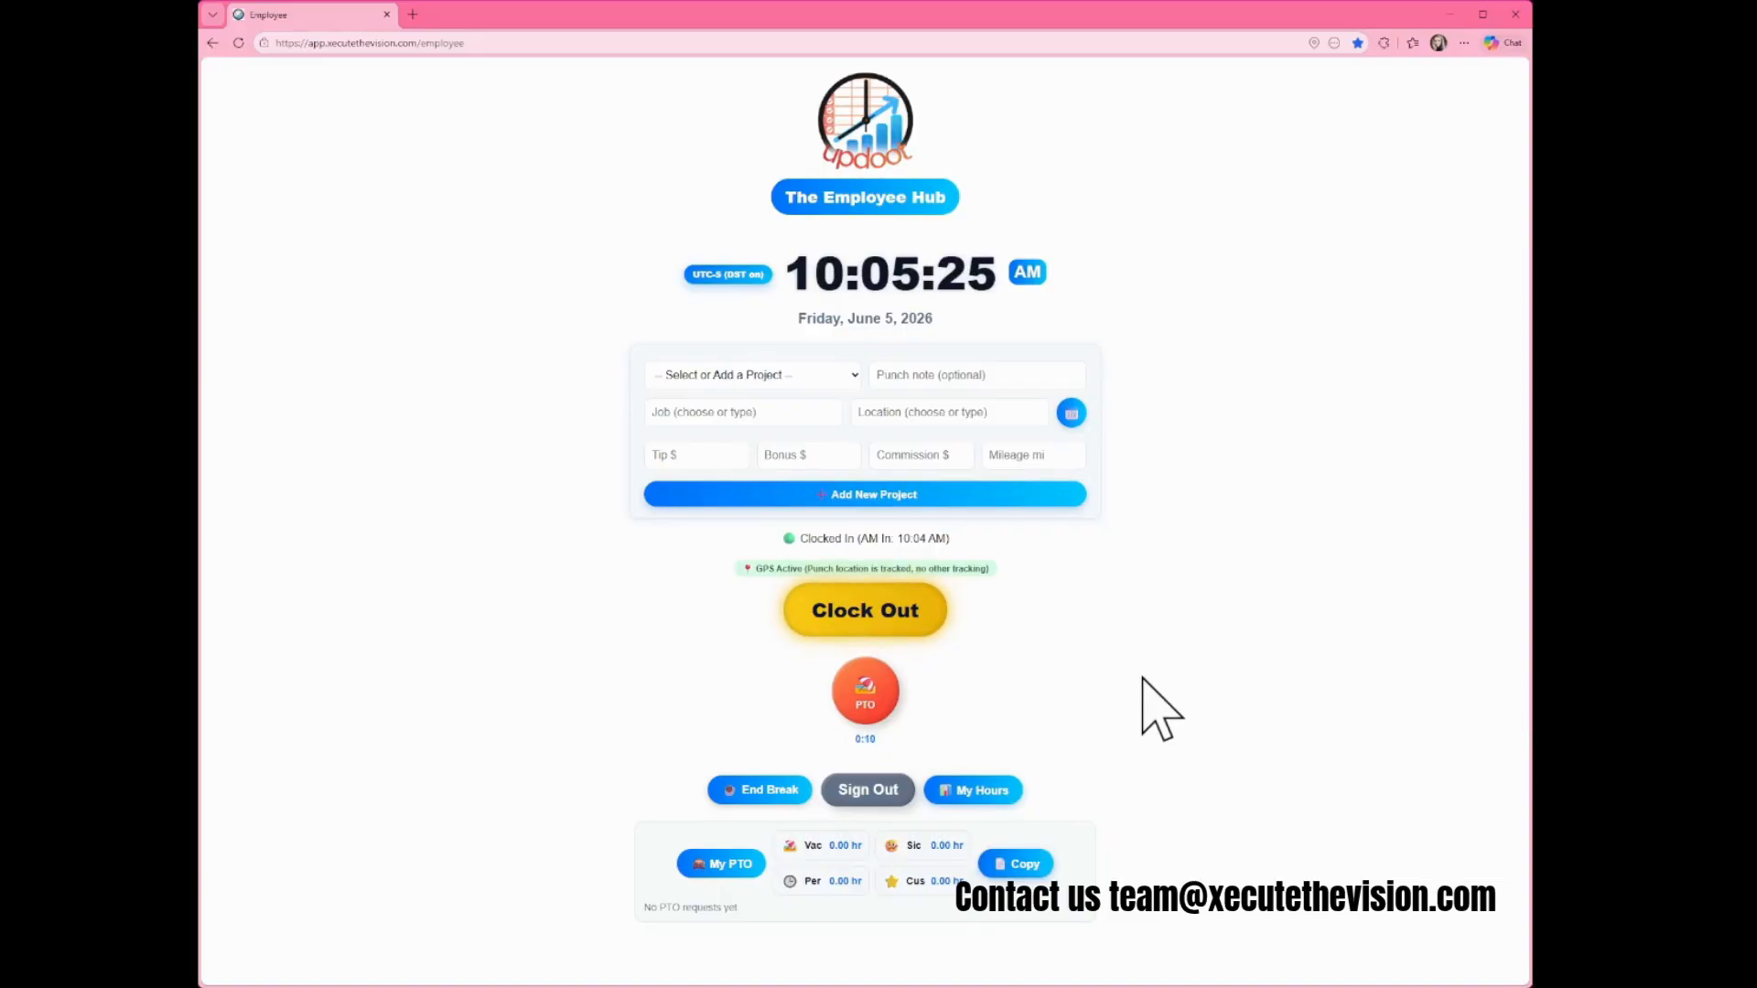
left_click(216, 44)
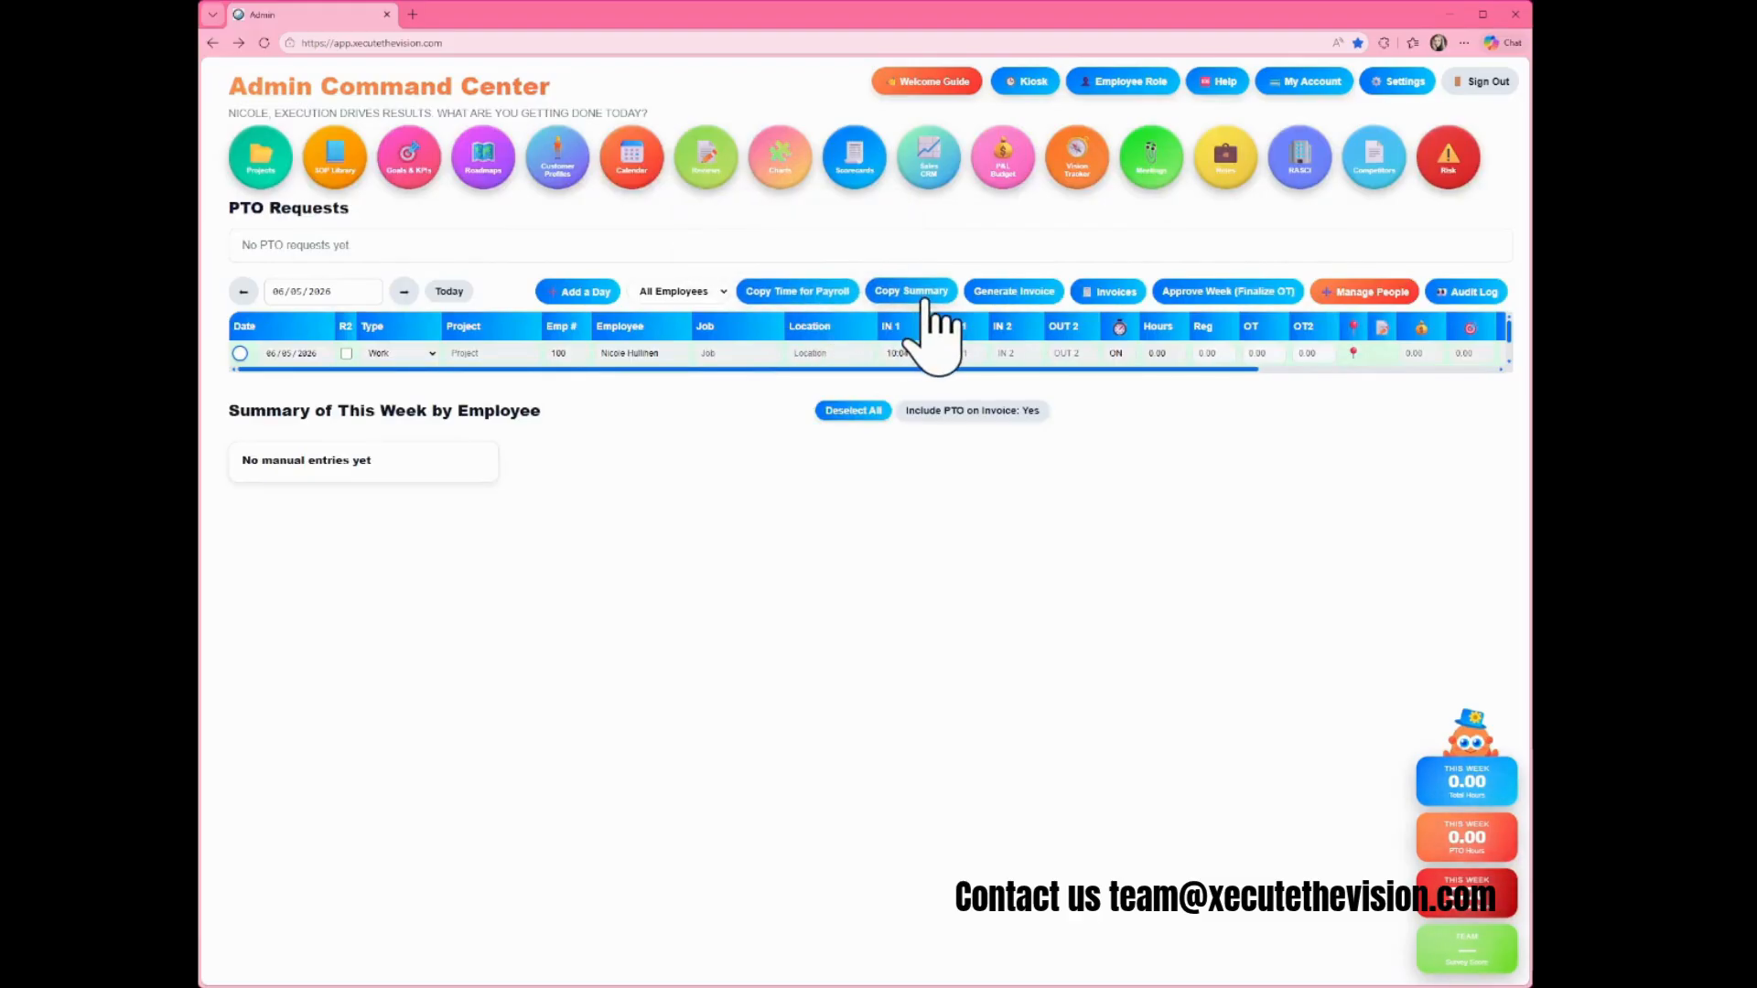
Generate a blank weekly invoice as a PDF, close it, and mark the 06/05/2026 time entry as selected
left_click(1052, 302)
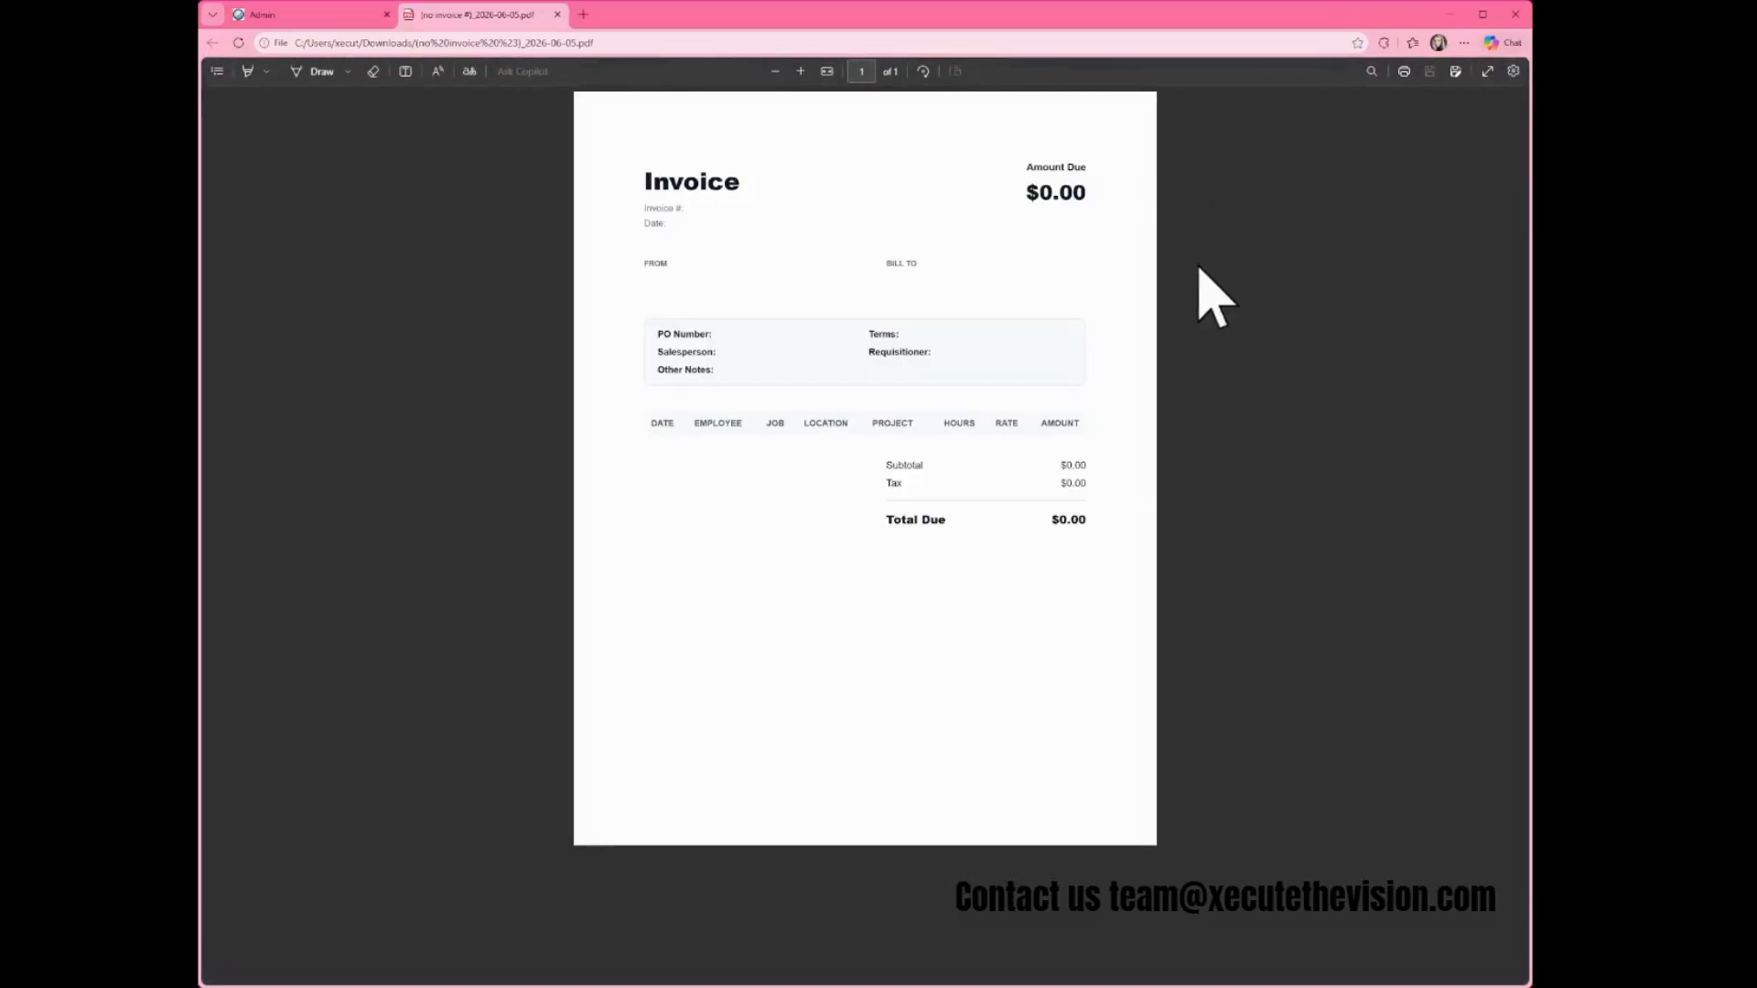
left_click(557, 14)
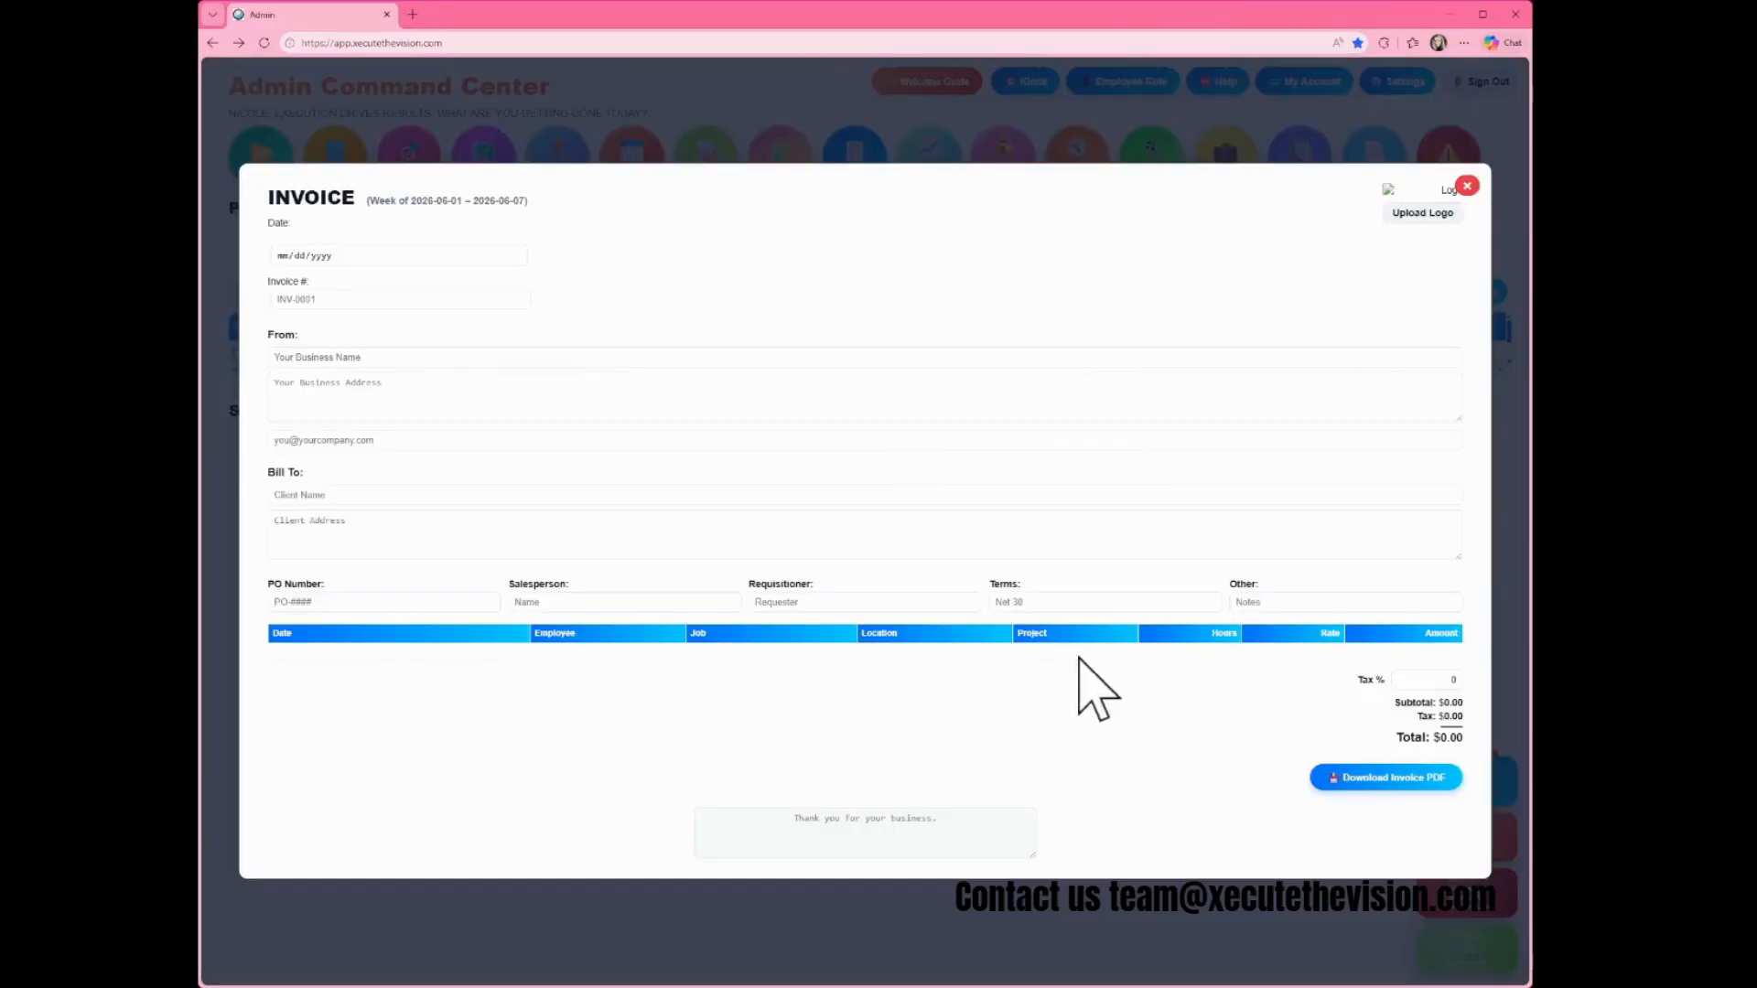
left_click(1462, 187)
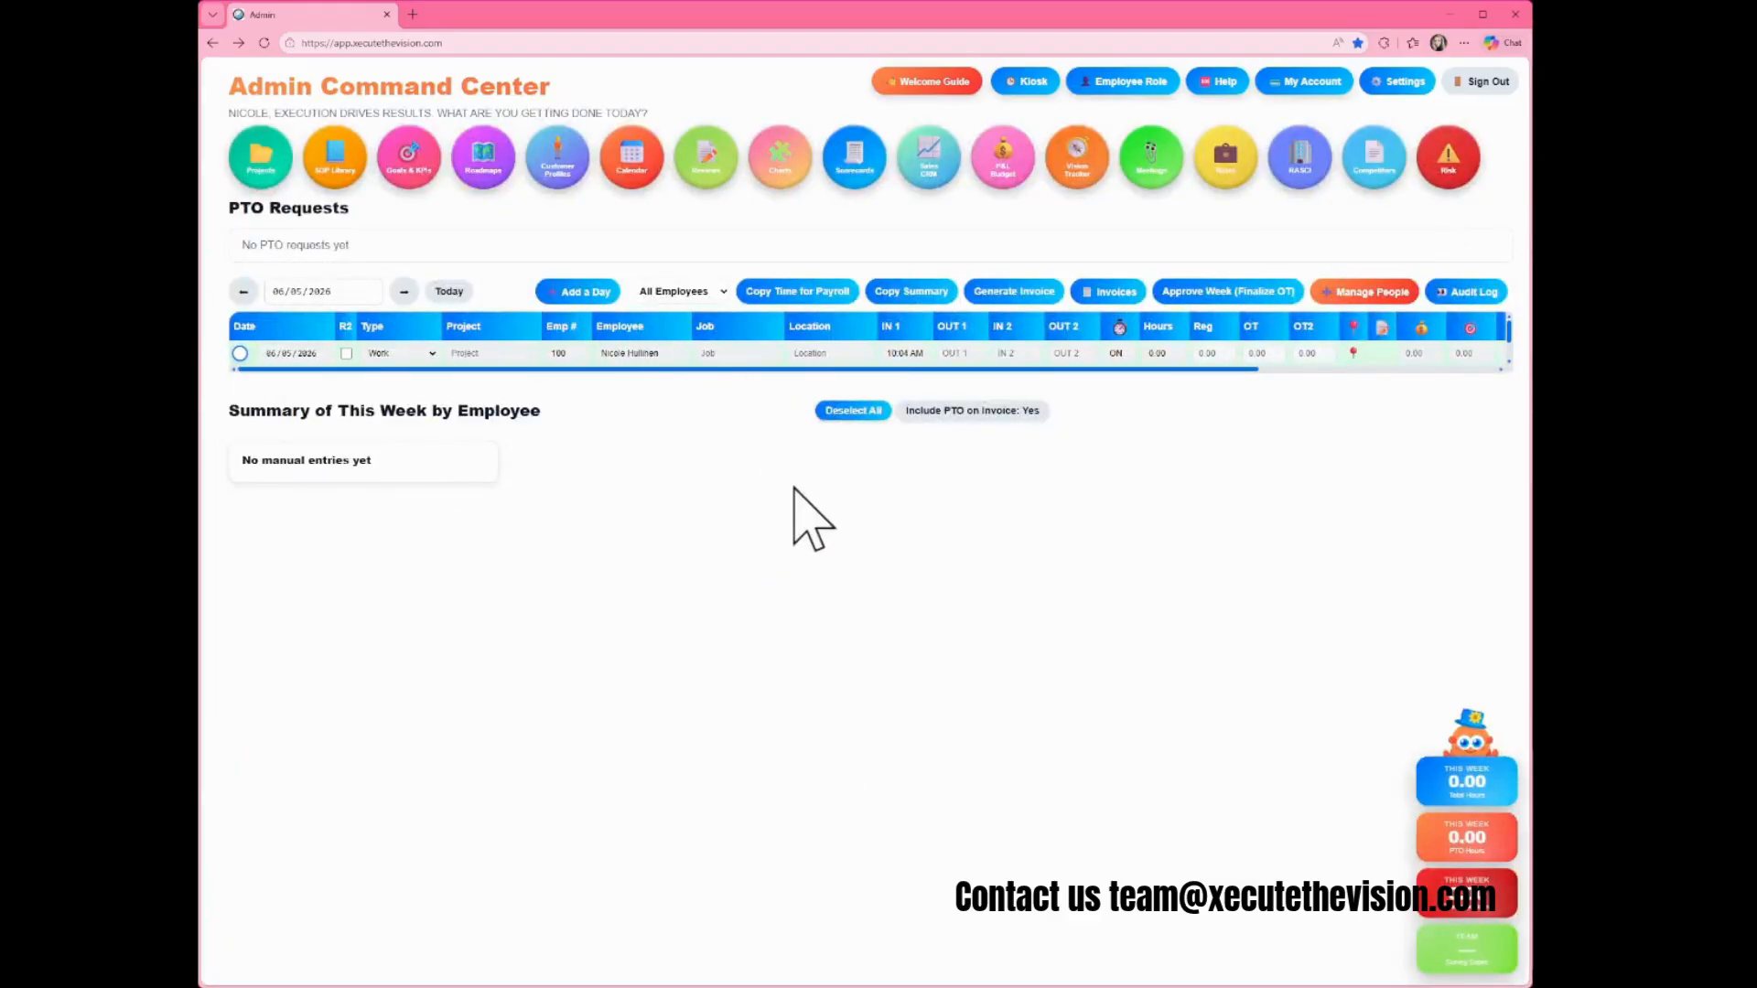
left_click(240, 353)
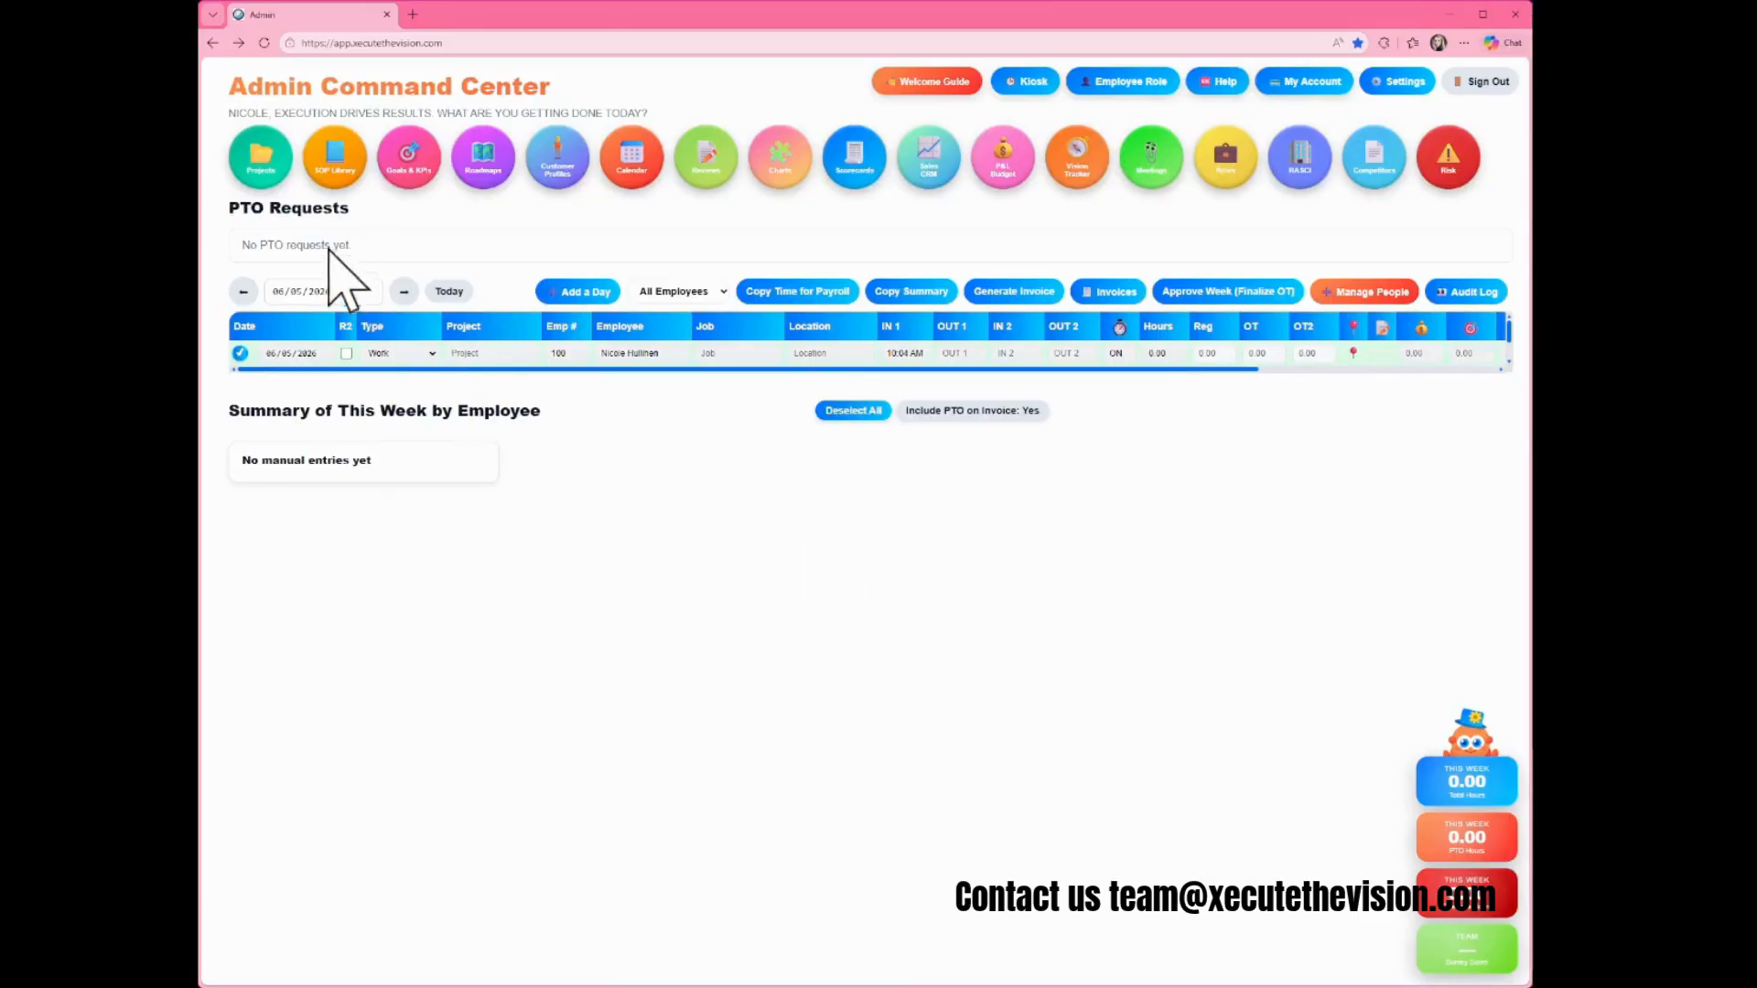
Create a public project board named "Project" in Projects without assigning any owners
left_click(265, 179)
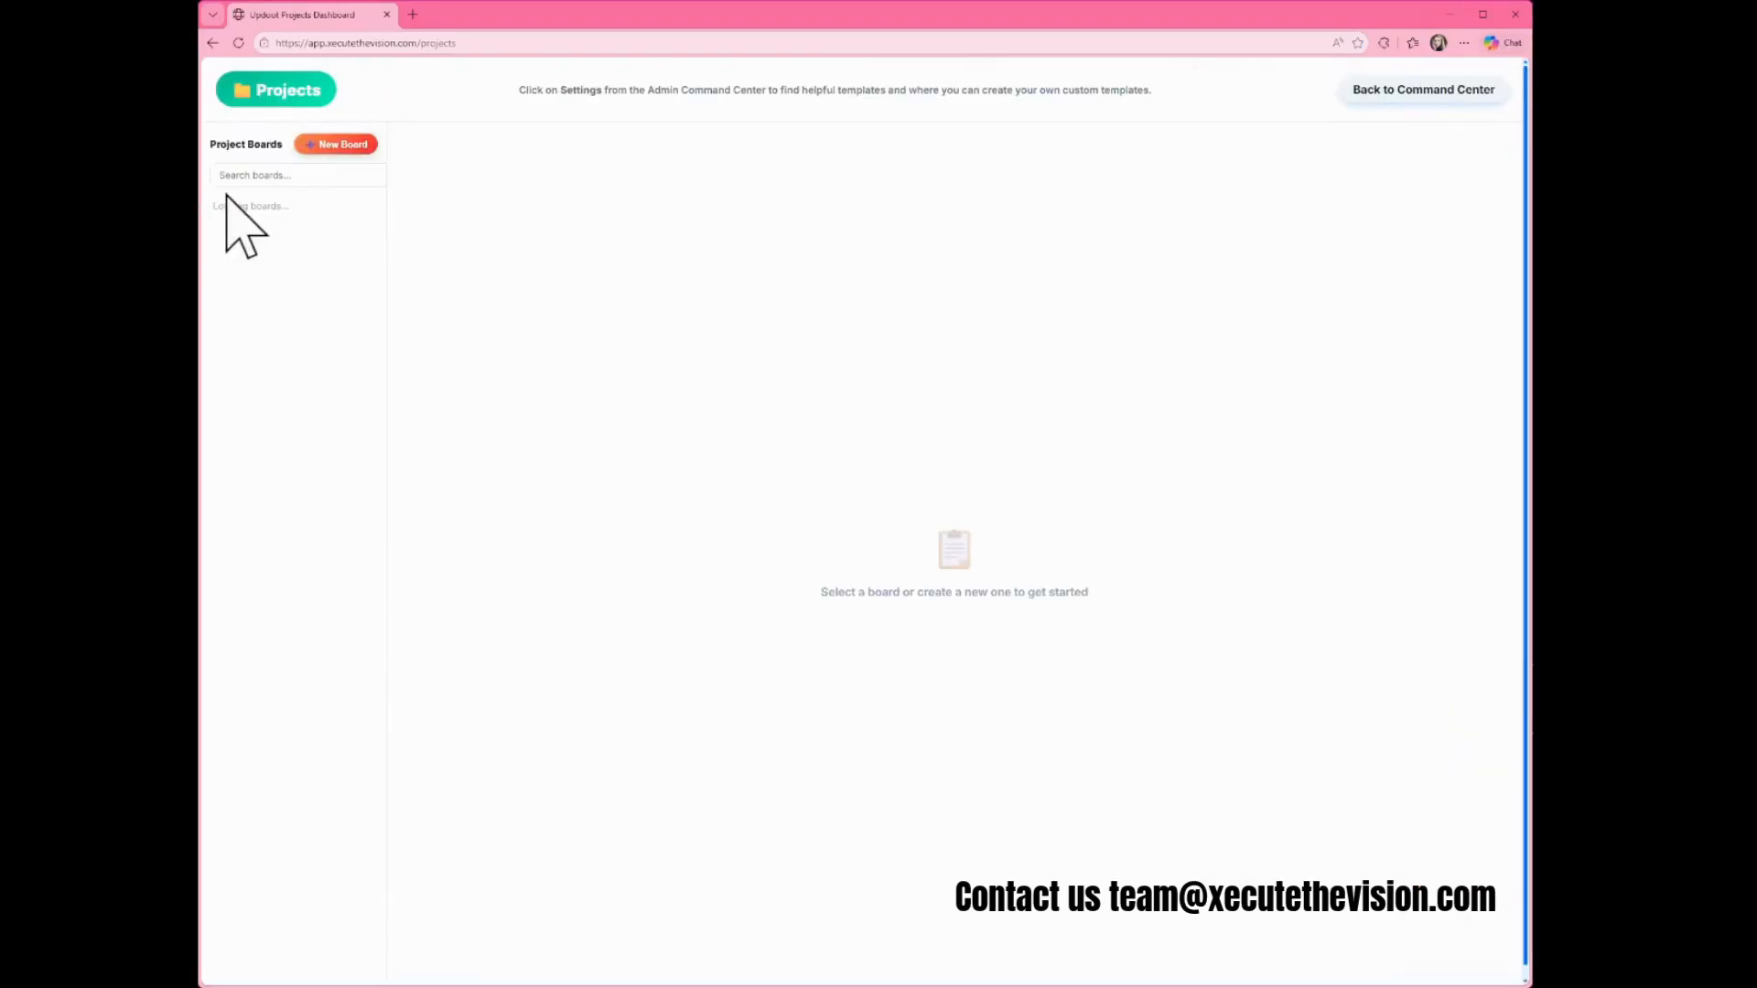
left_click(344, 145)
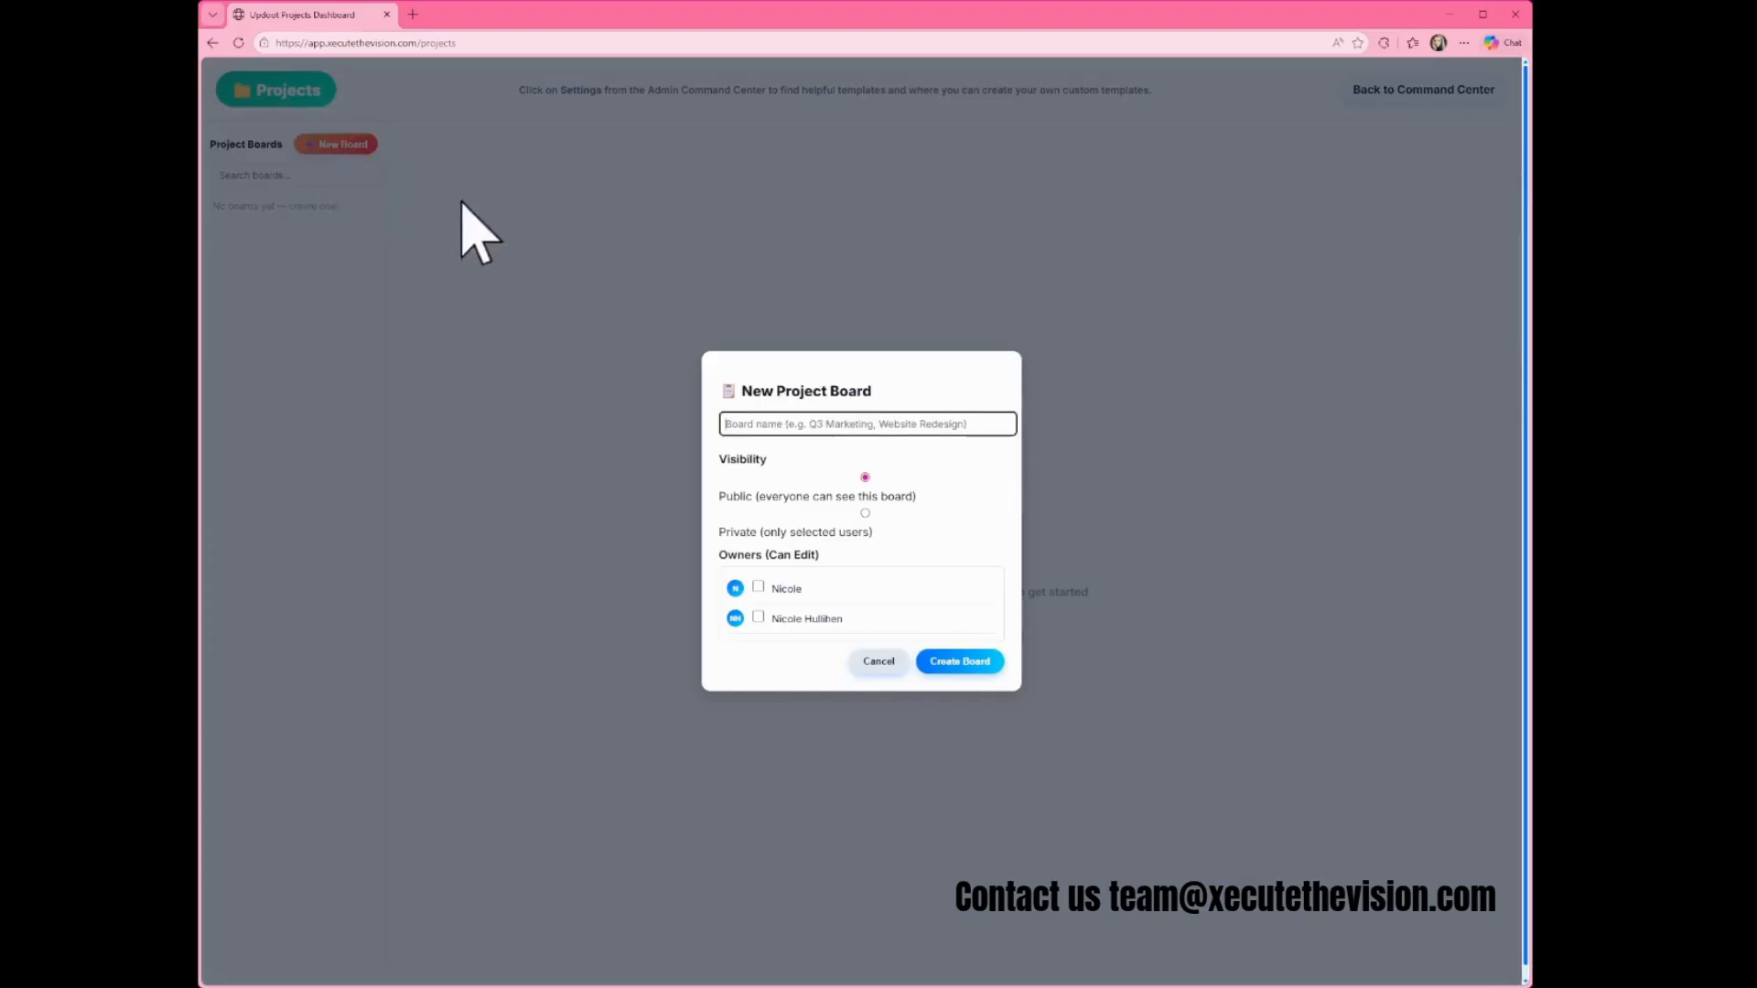
left_click(920, 433)
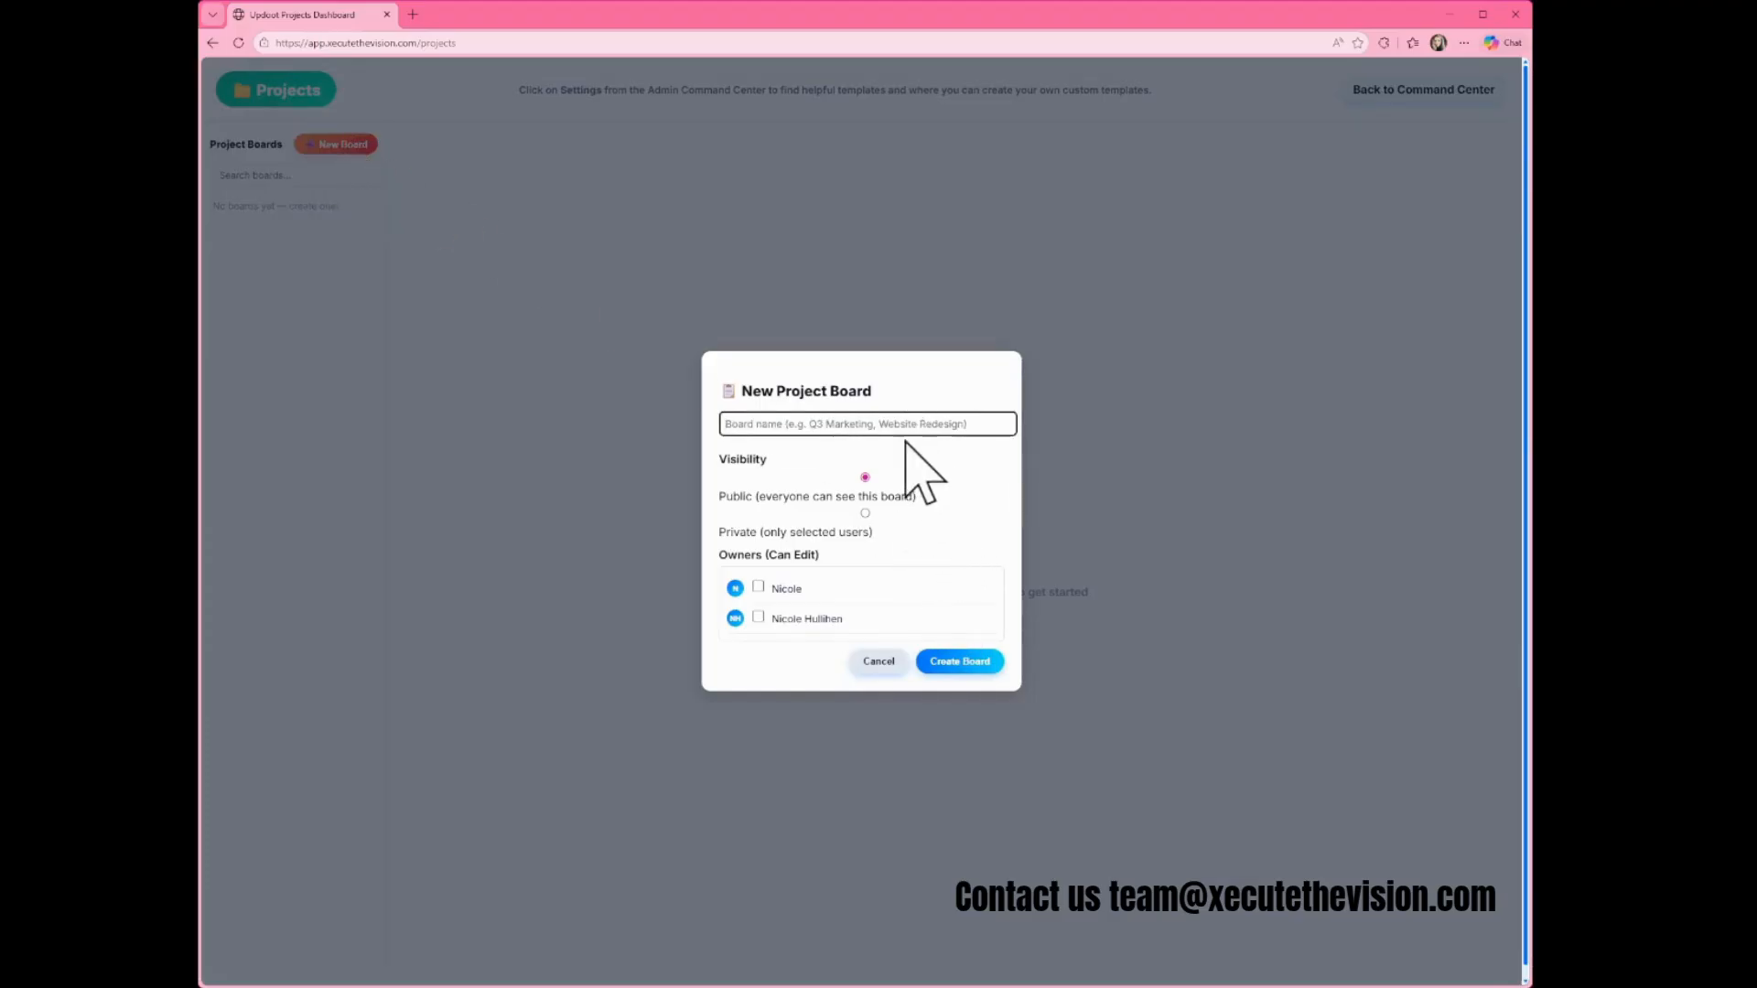
left_click(840, 499)
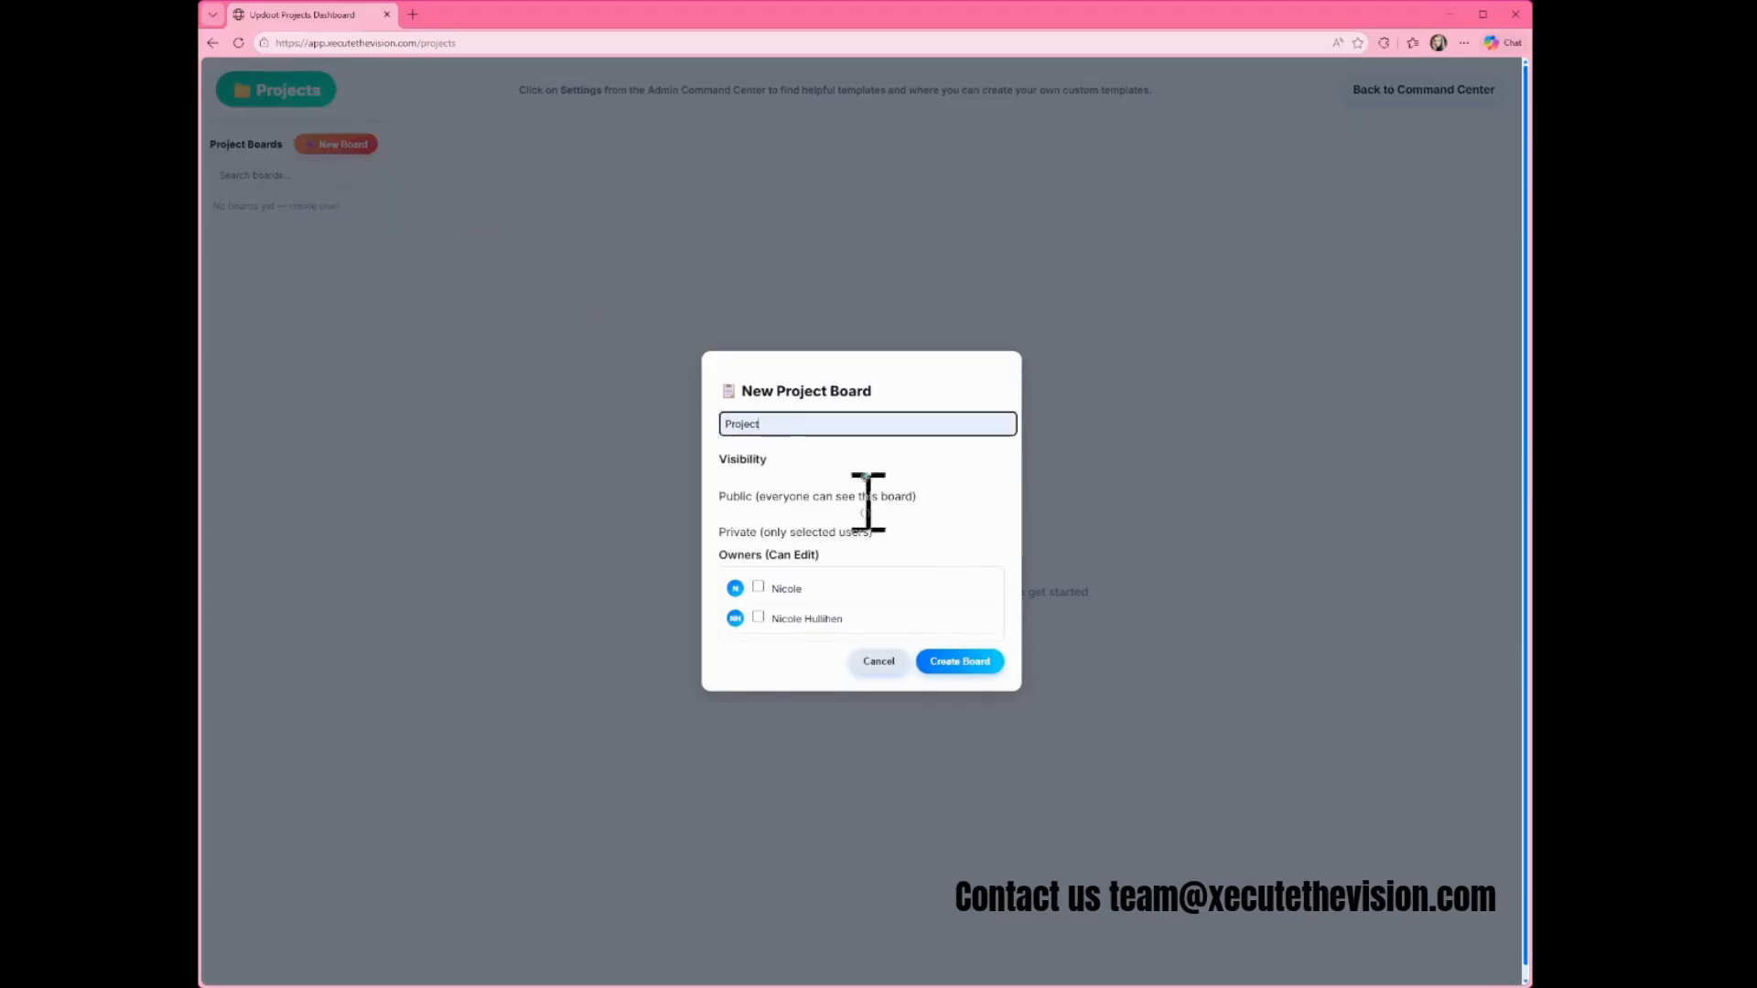
left_click(969, 662)
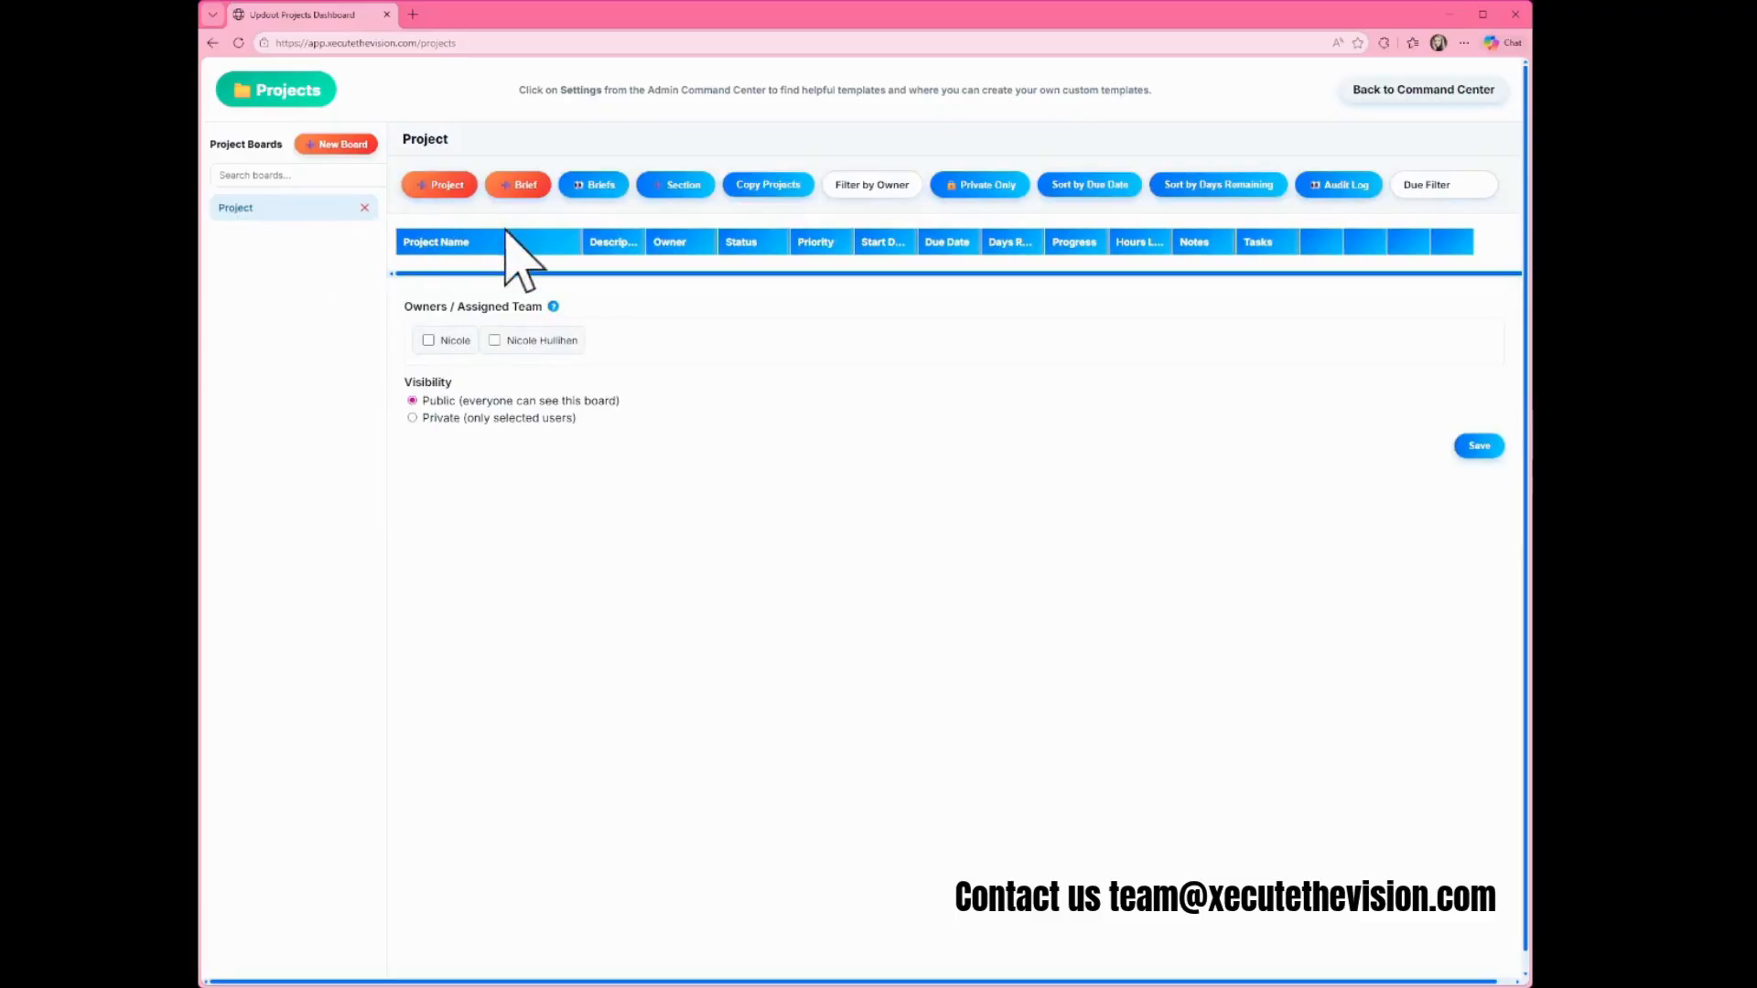
Review the Add New Project form and the full New Project Brief form, leaving both without saving
left_click(443, 186)
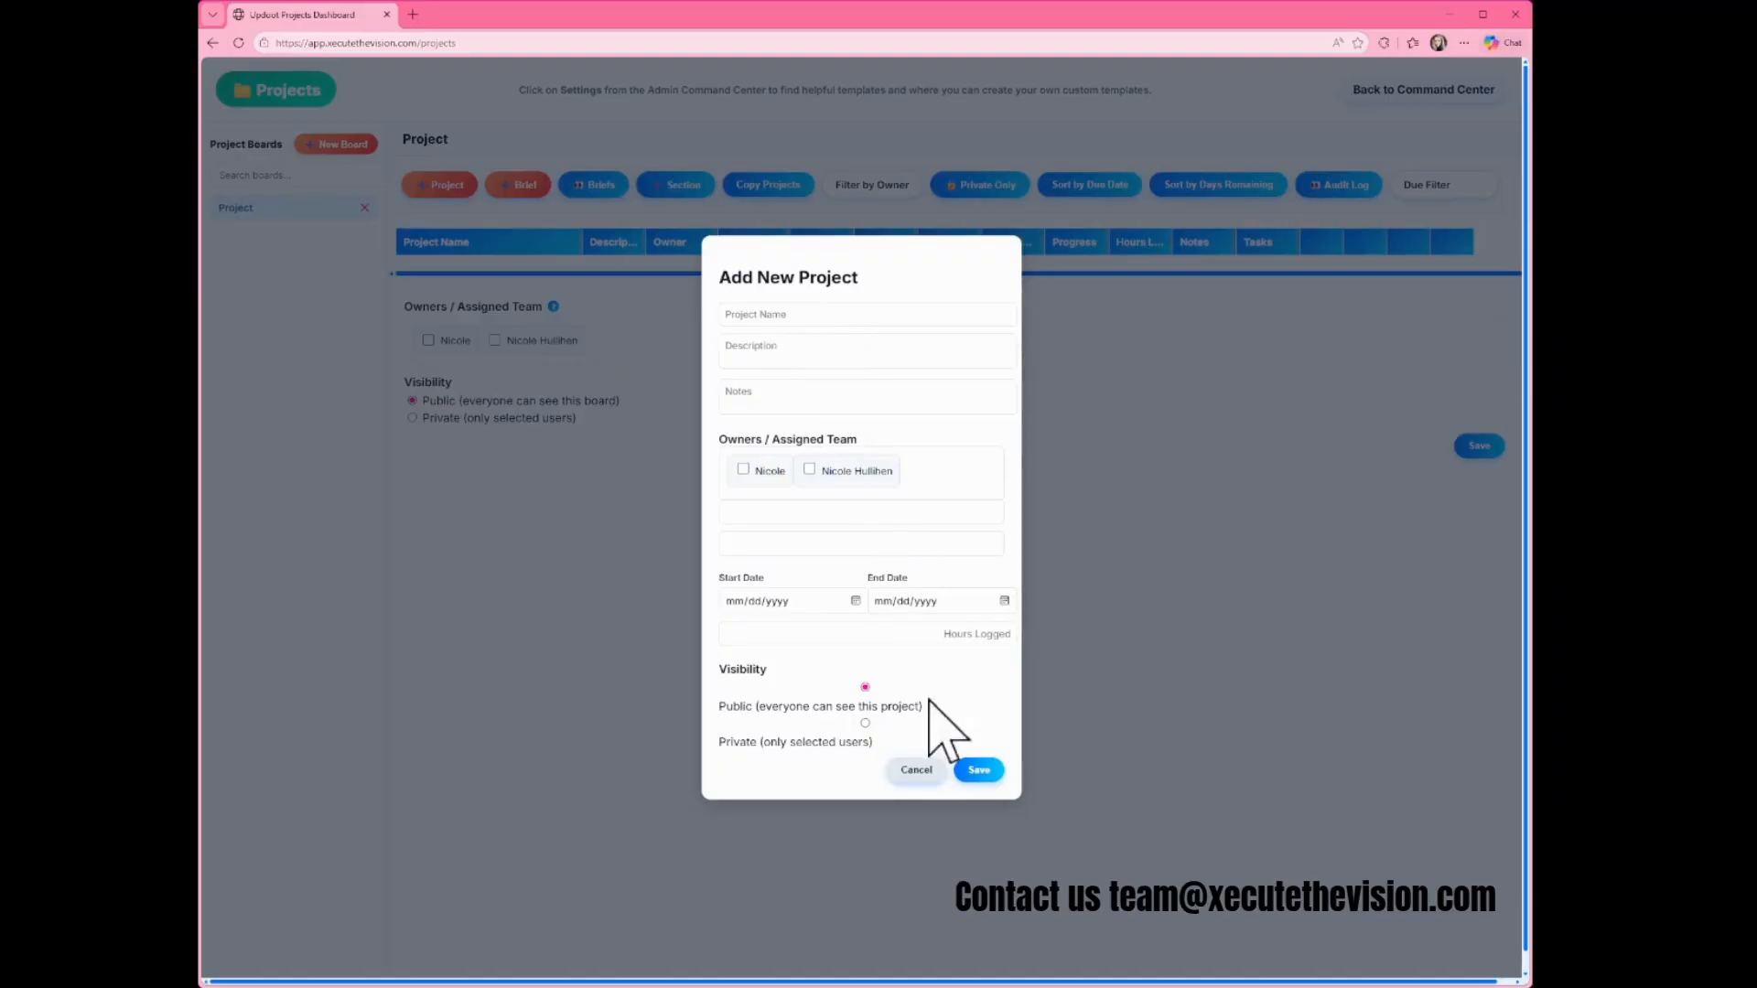
left_click(916, 770)
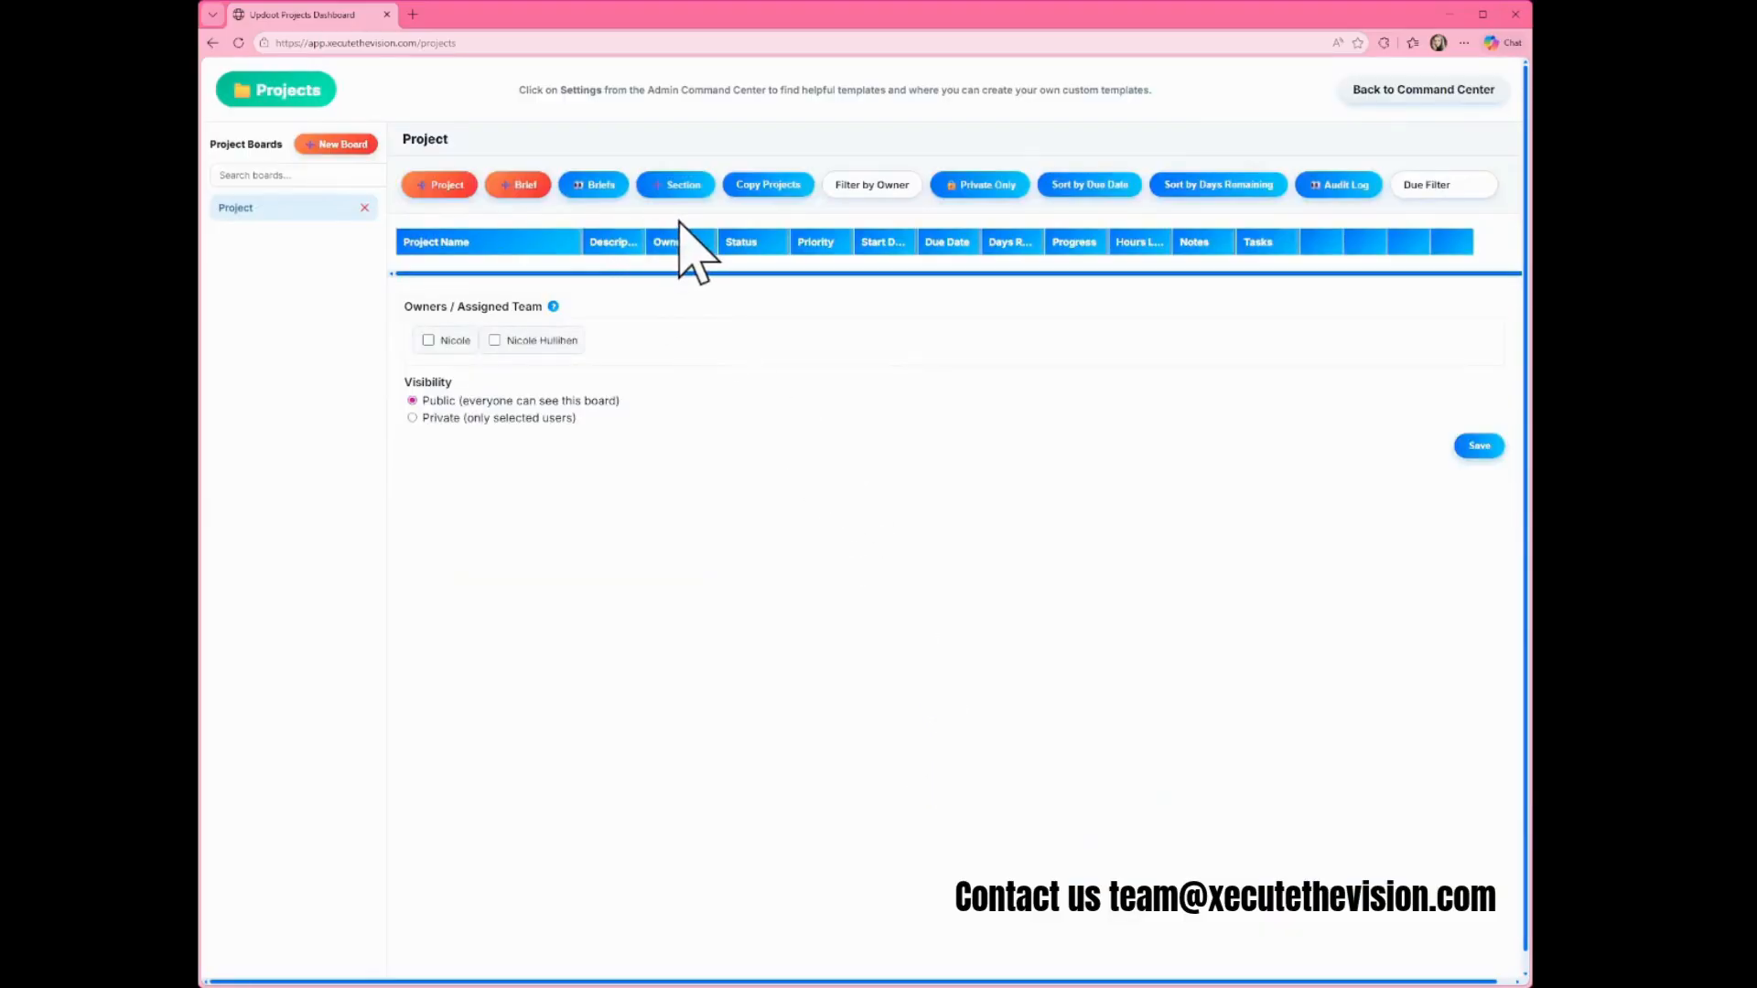
left_click(528, 190)
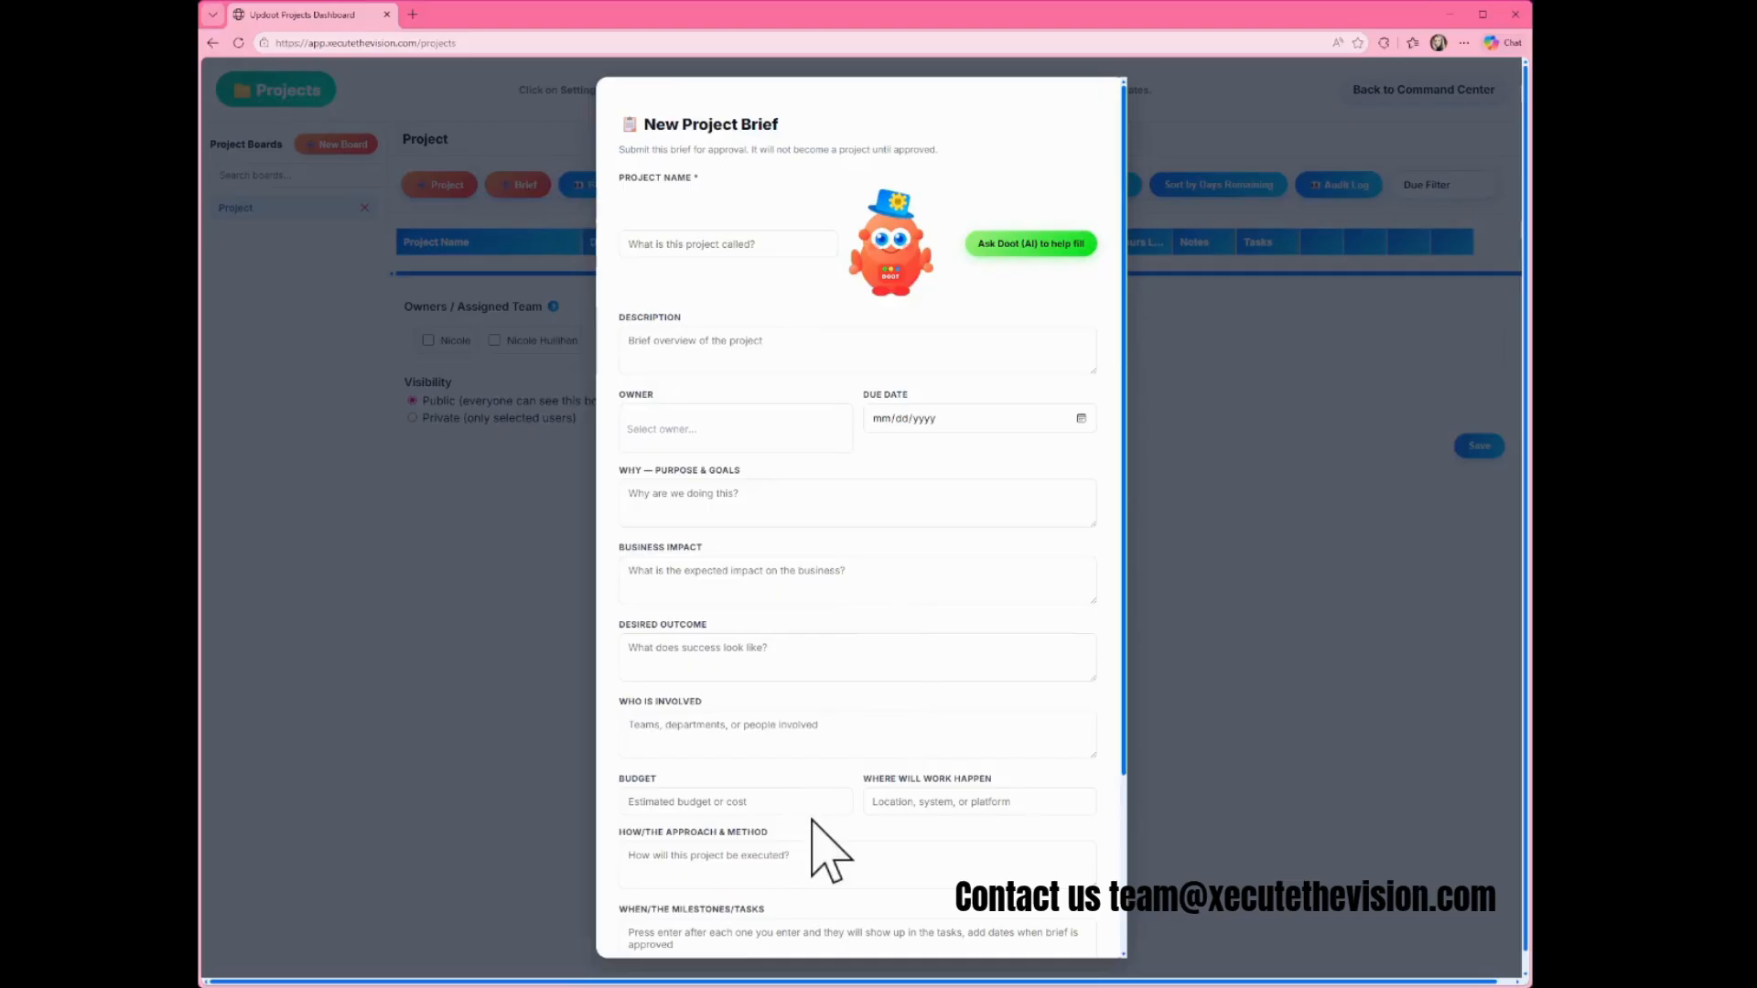
scroll(821, 851, "down", 3)
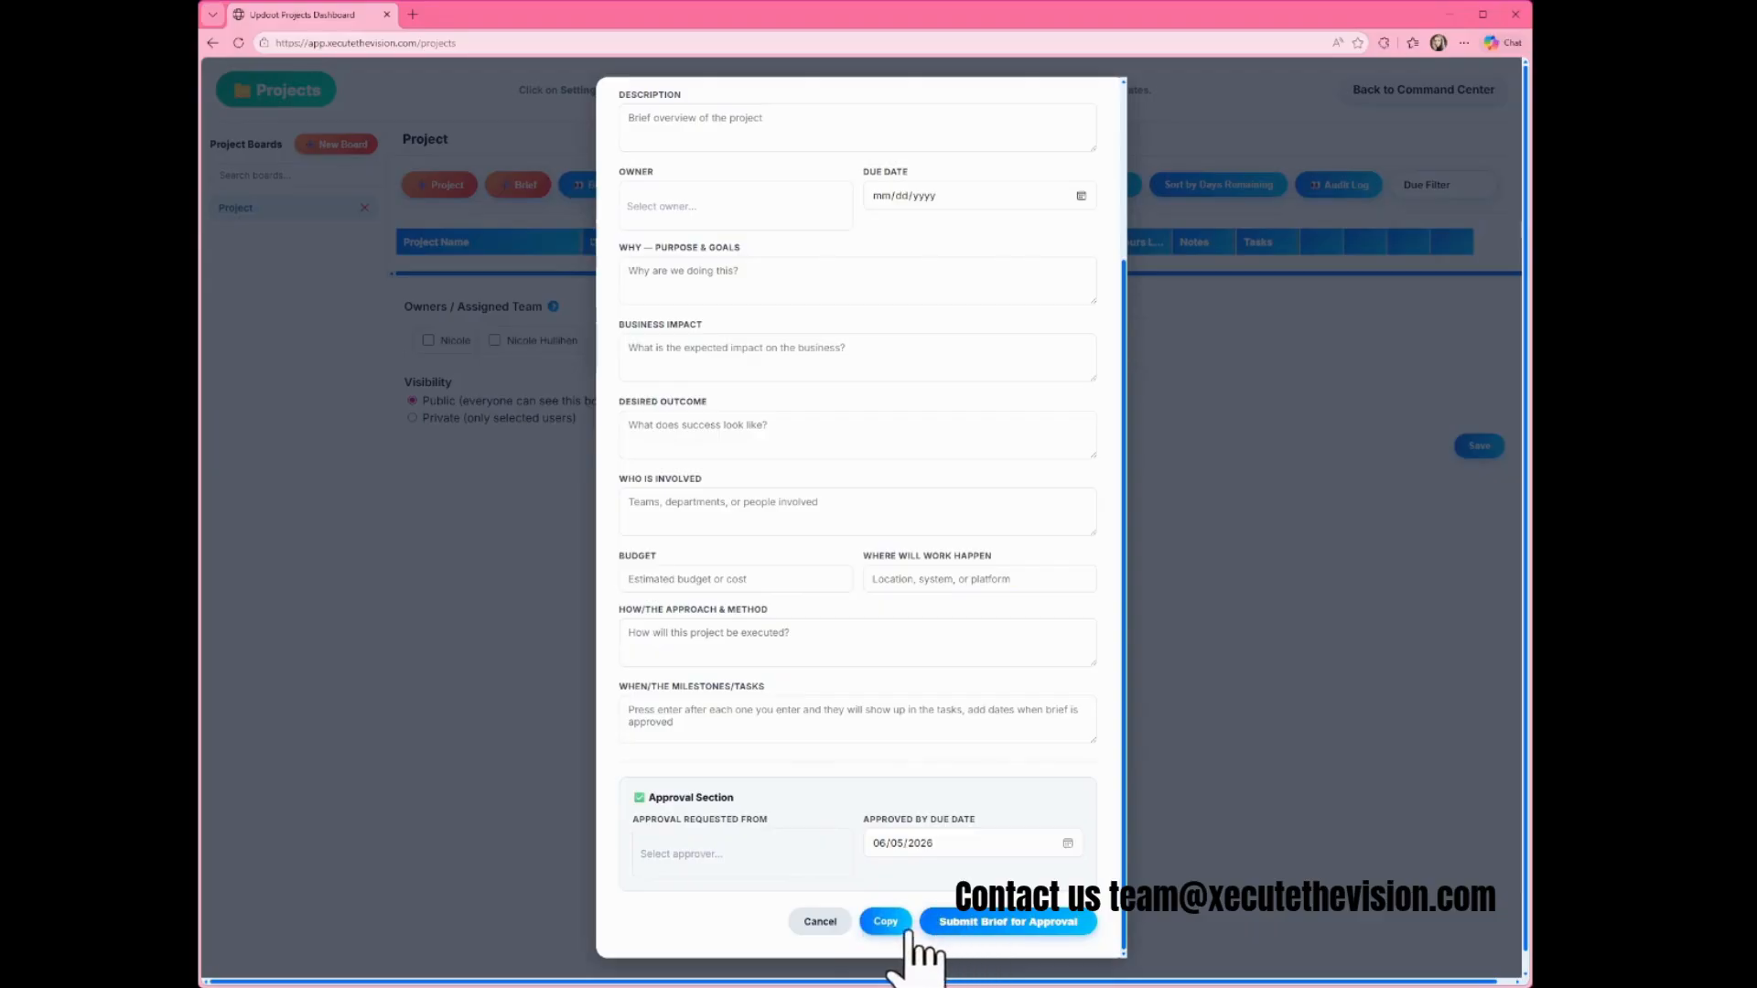
left_click(835, 922)
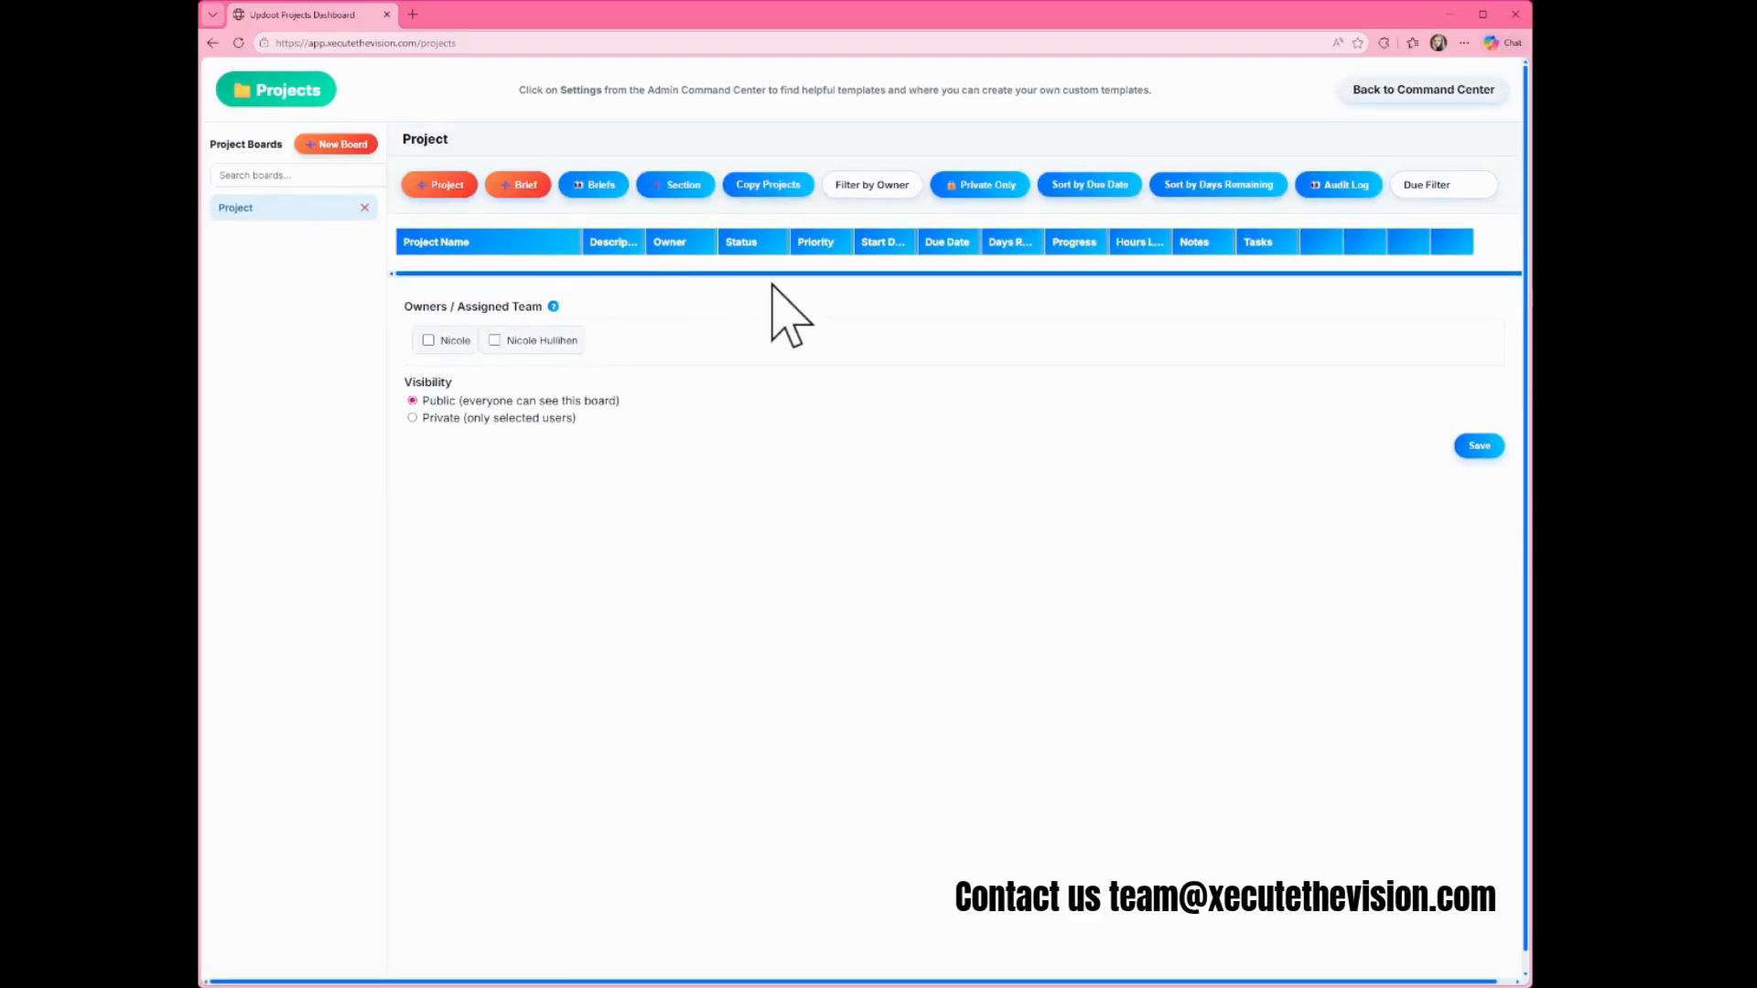
Start a new project named "Increase leads" with "Description" as its description and "Notes" as its notes
left_click(441, 185)
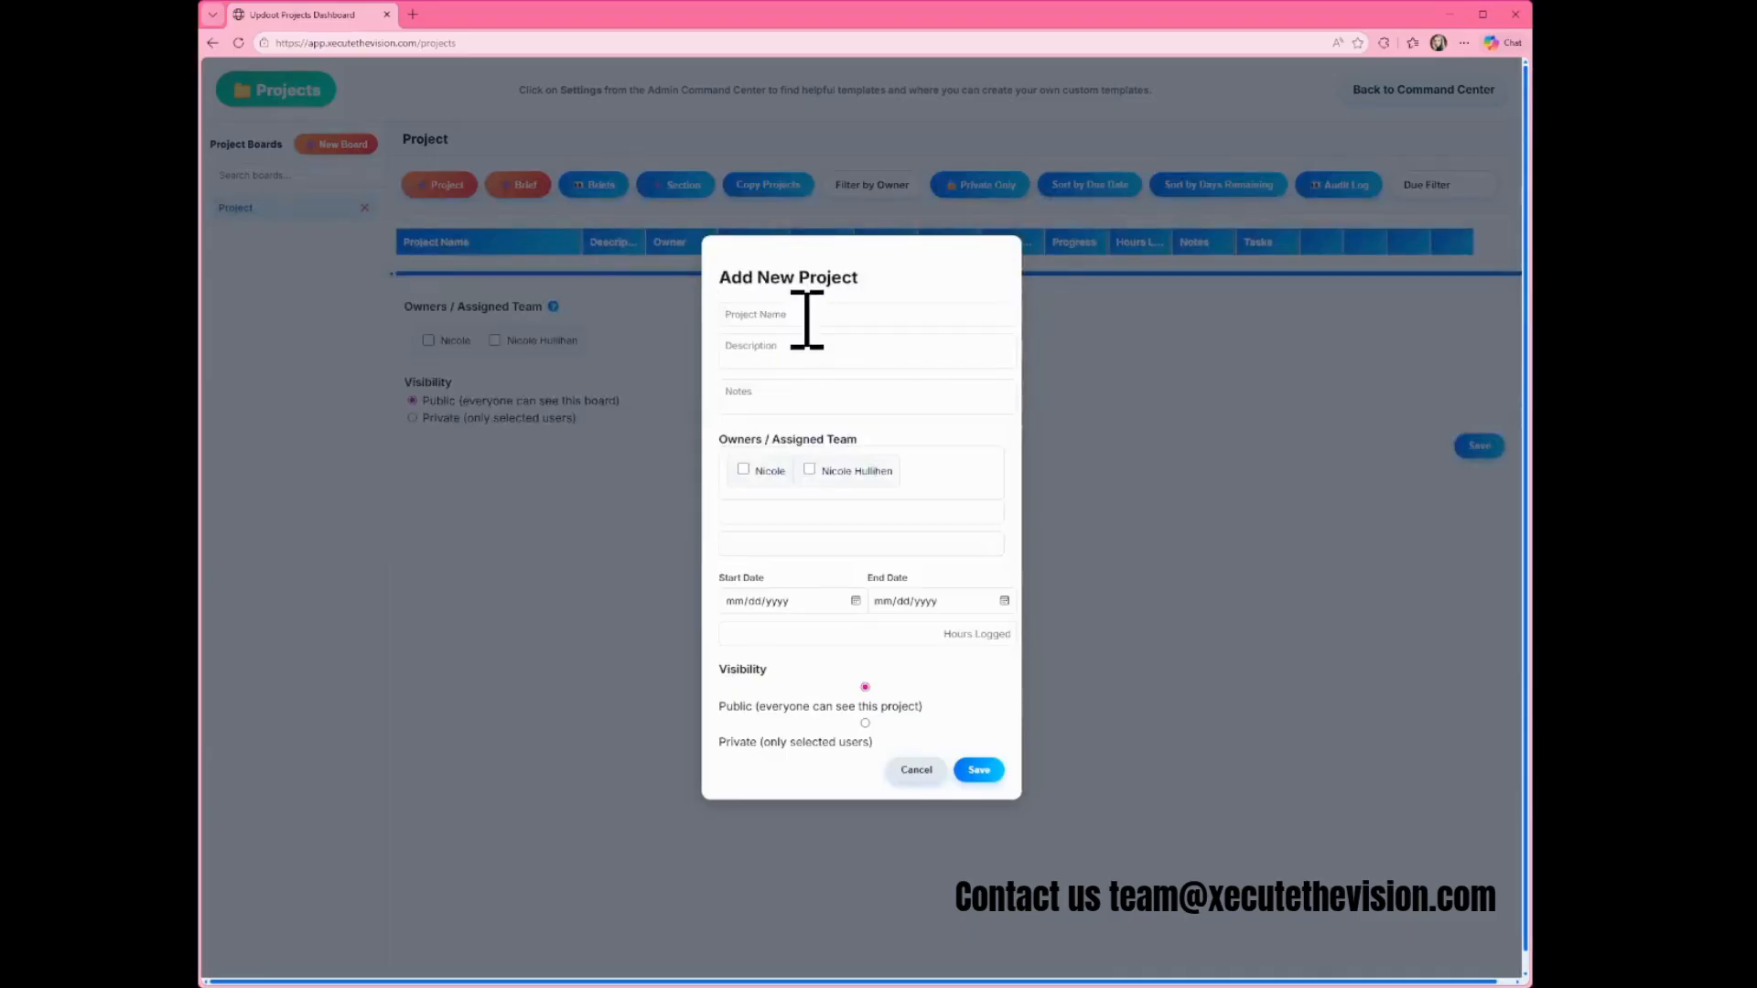
left_click(806, 315)
left_click(822, 355)
left_click(844, 360)
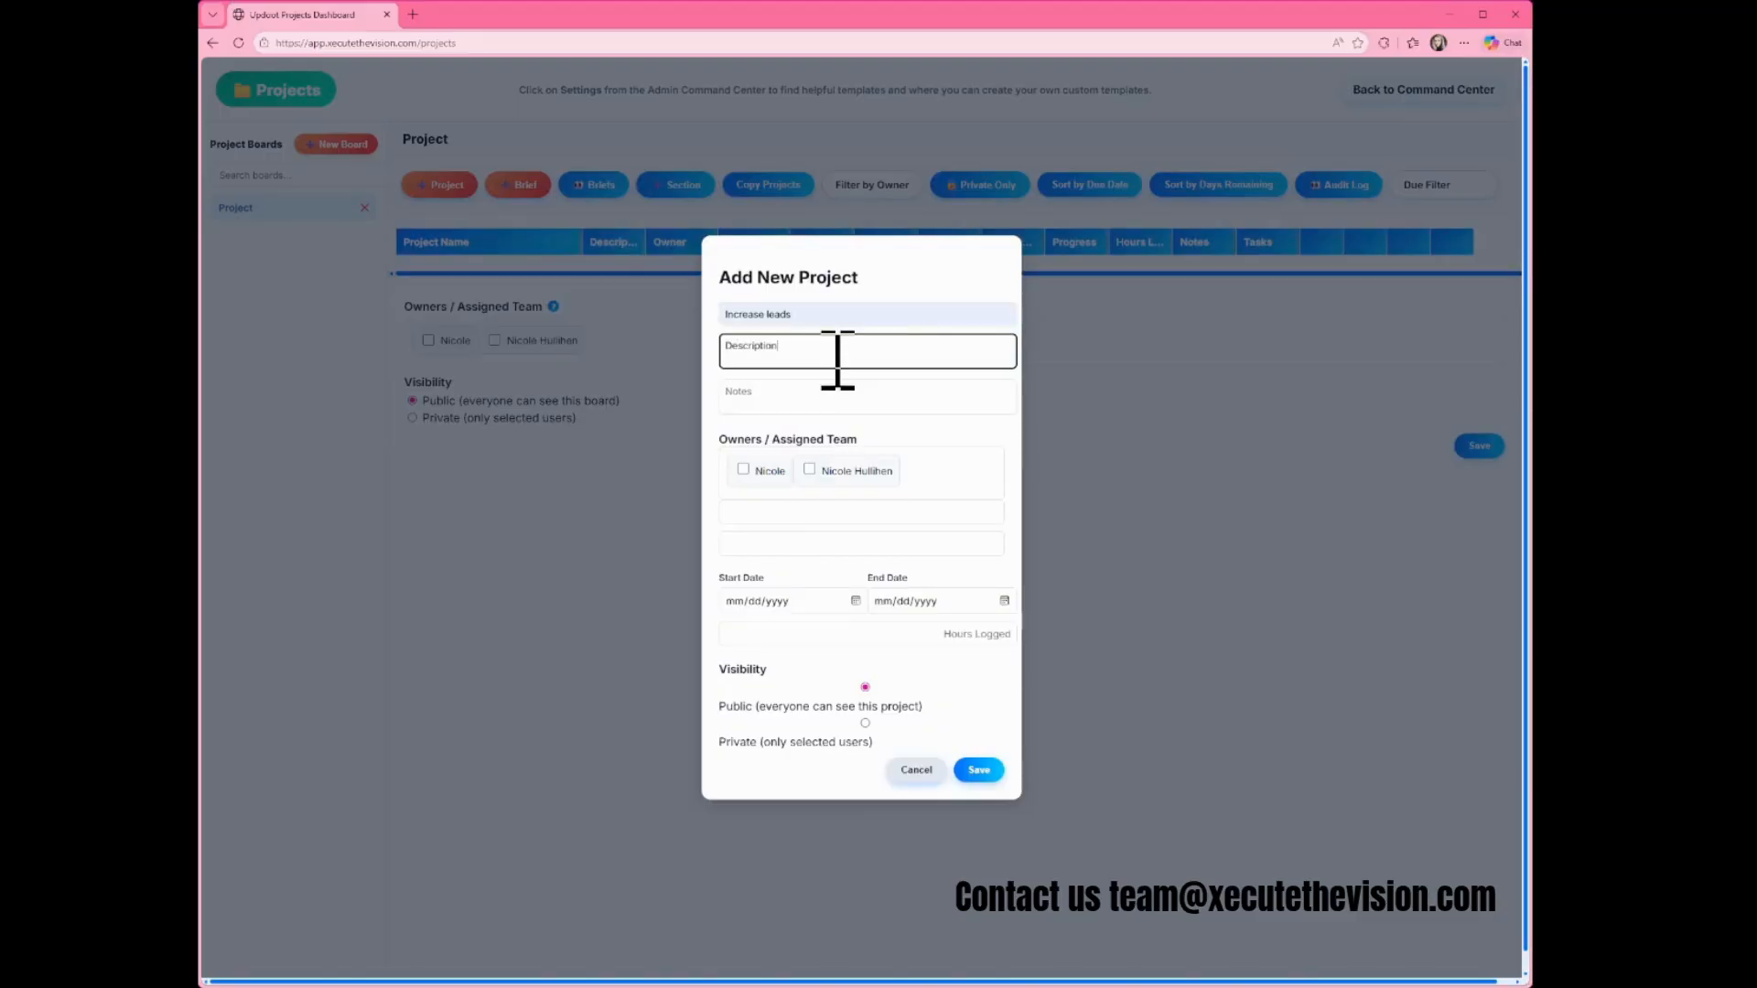
left_click(826, 400)
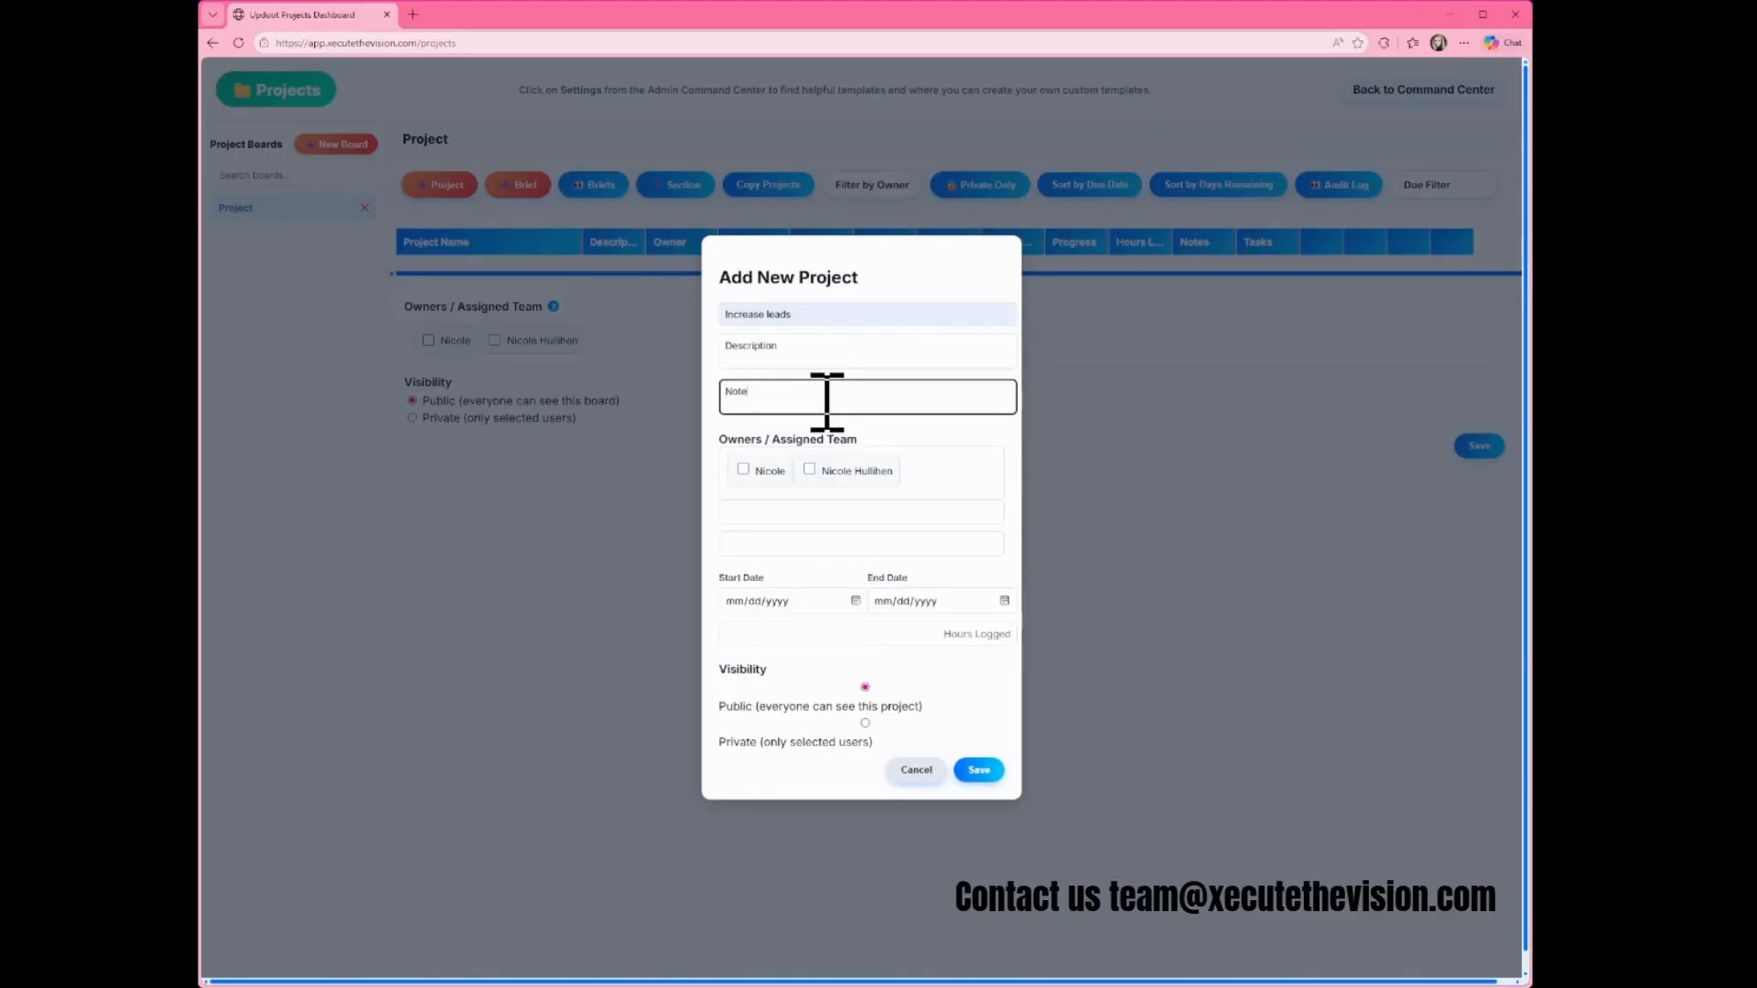
Set the new project's status to Open, priority to High, start date to 06/12/2026 and end date to 06/18/2026
left_click(778, 512)
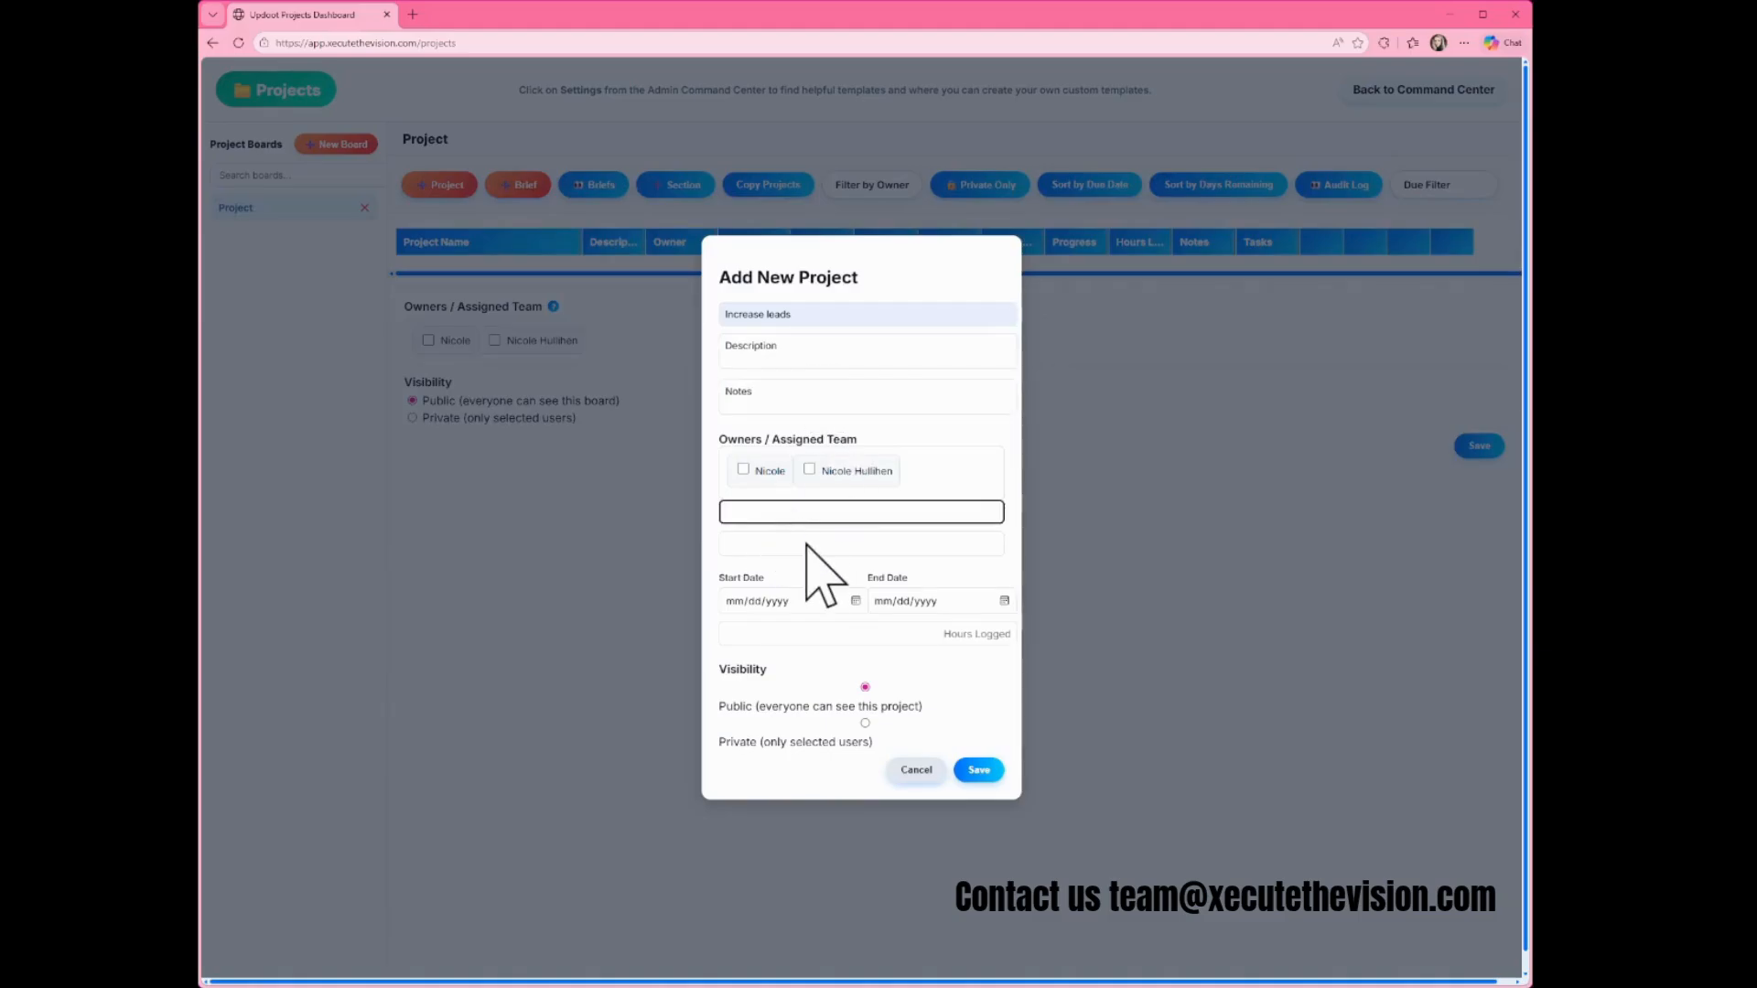
left_click(813, 567)
left_click(838, 545)
left_click(840, 599)
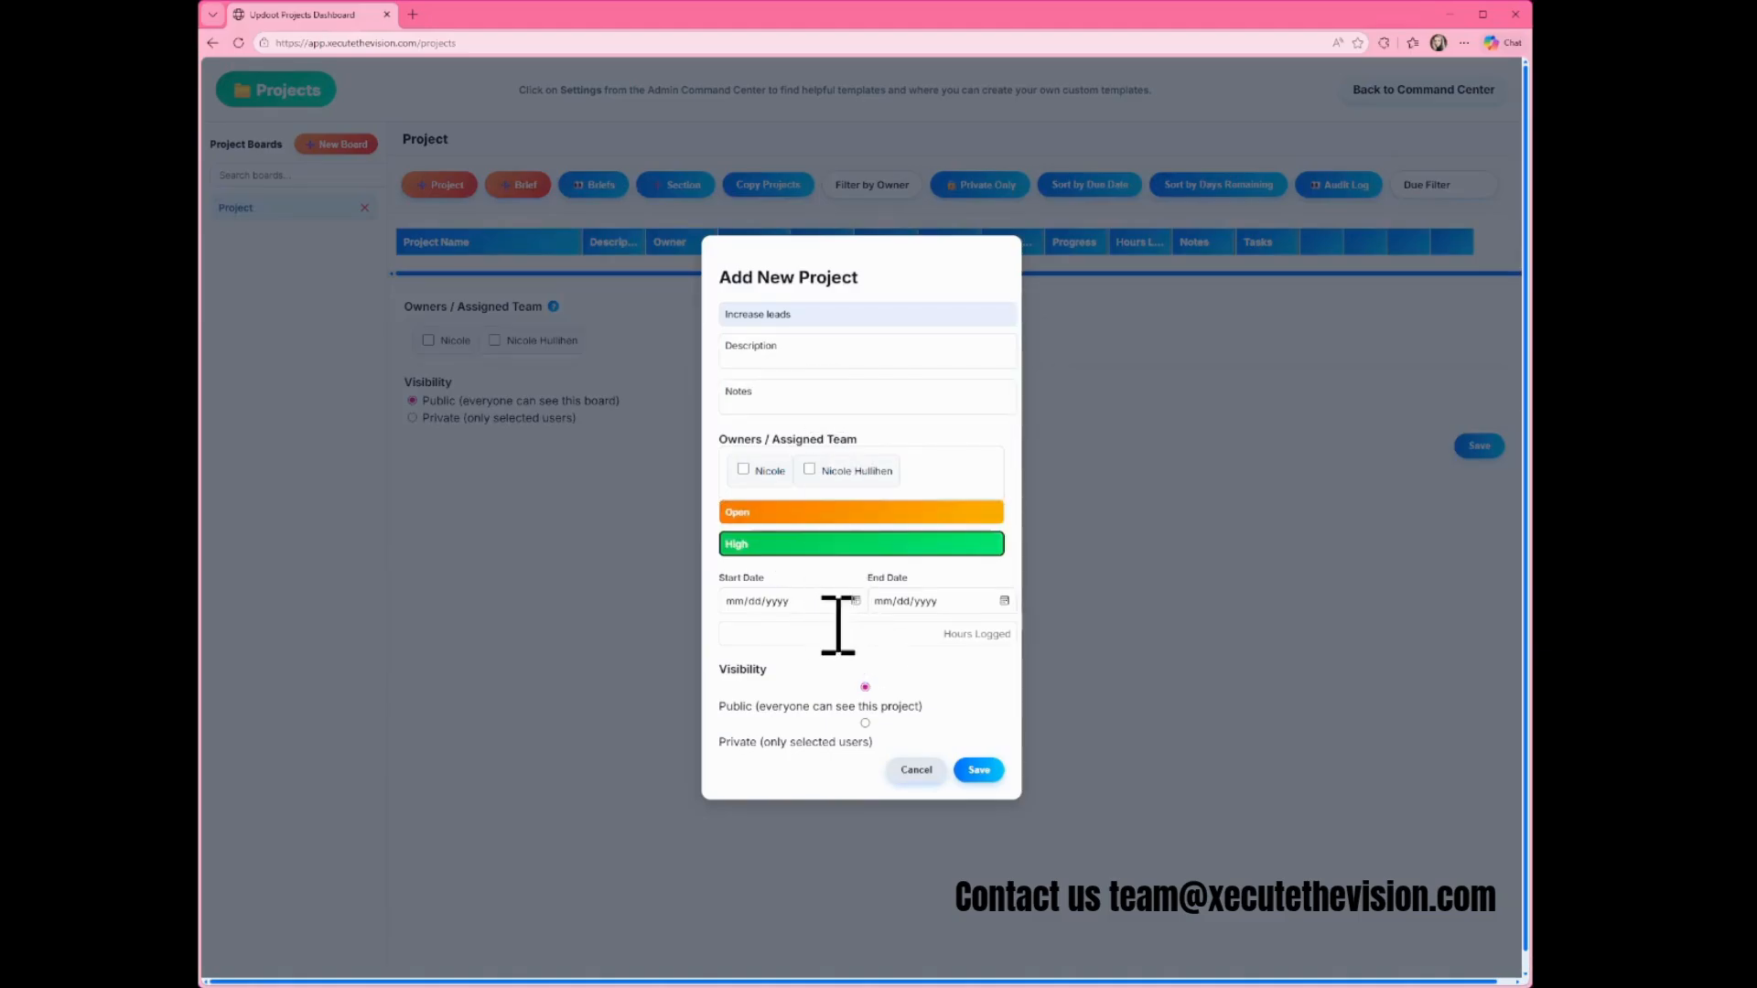
left_click(851, 607)
left_click(847, 726)
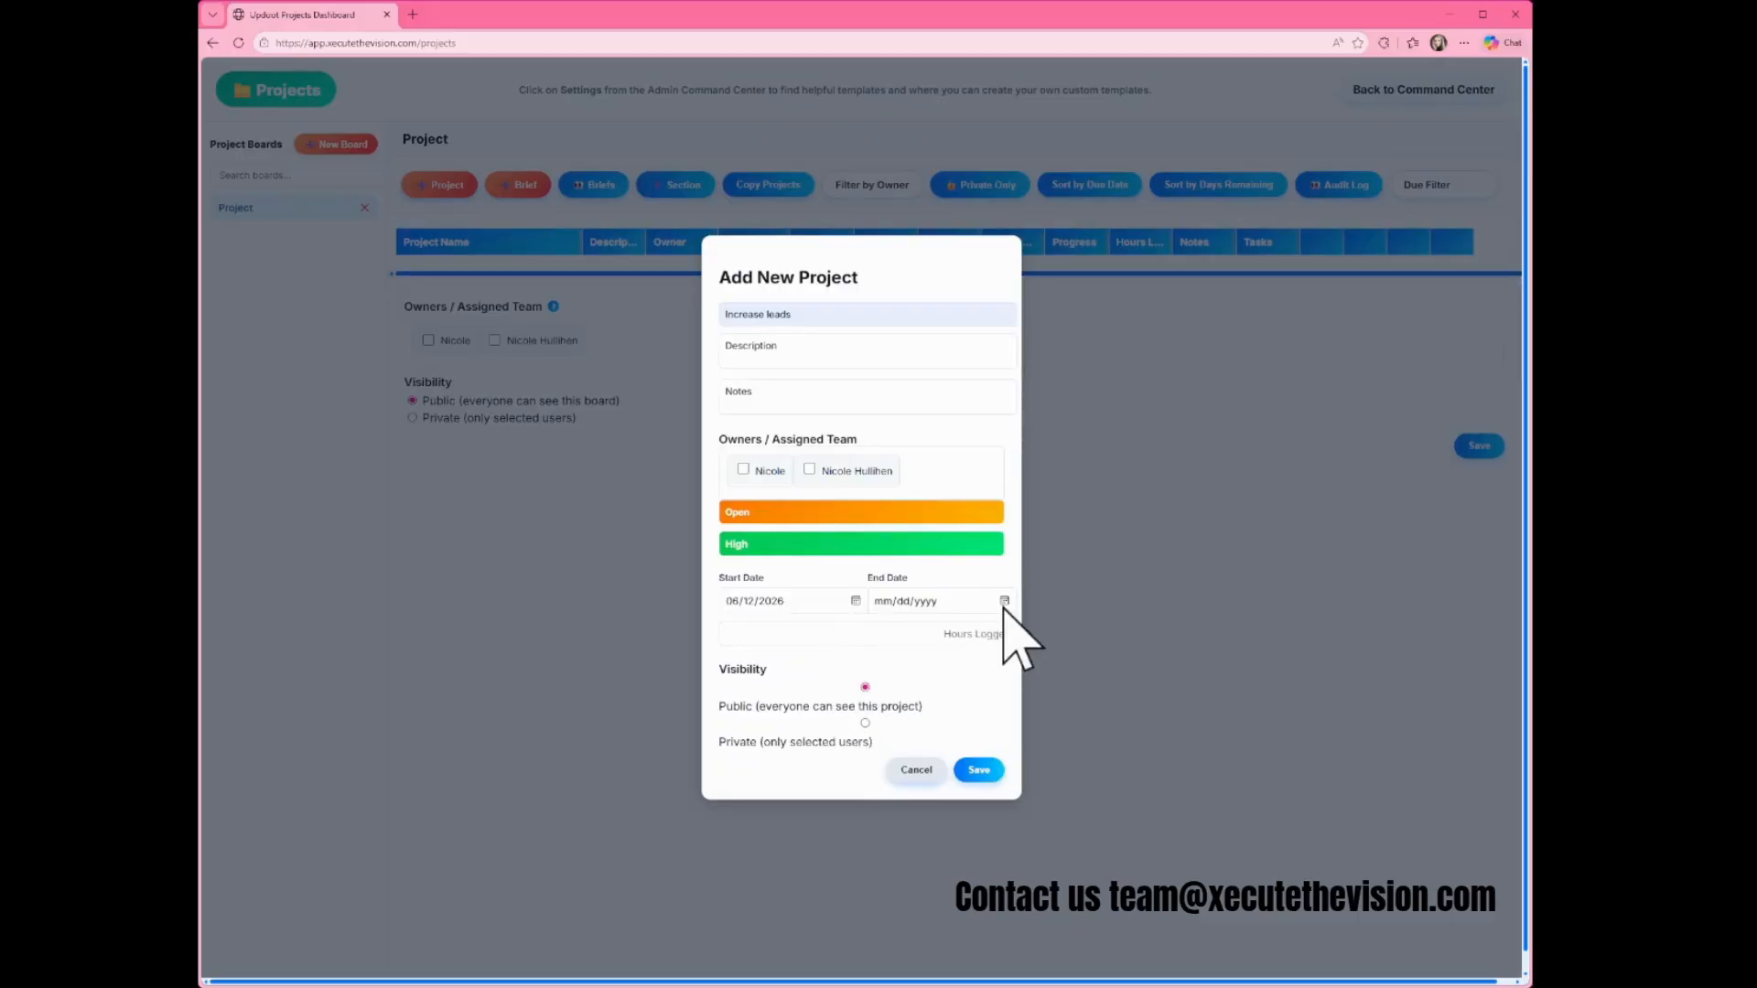
left_click(975, 730)
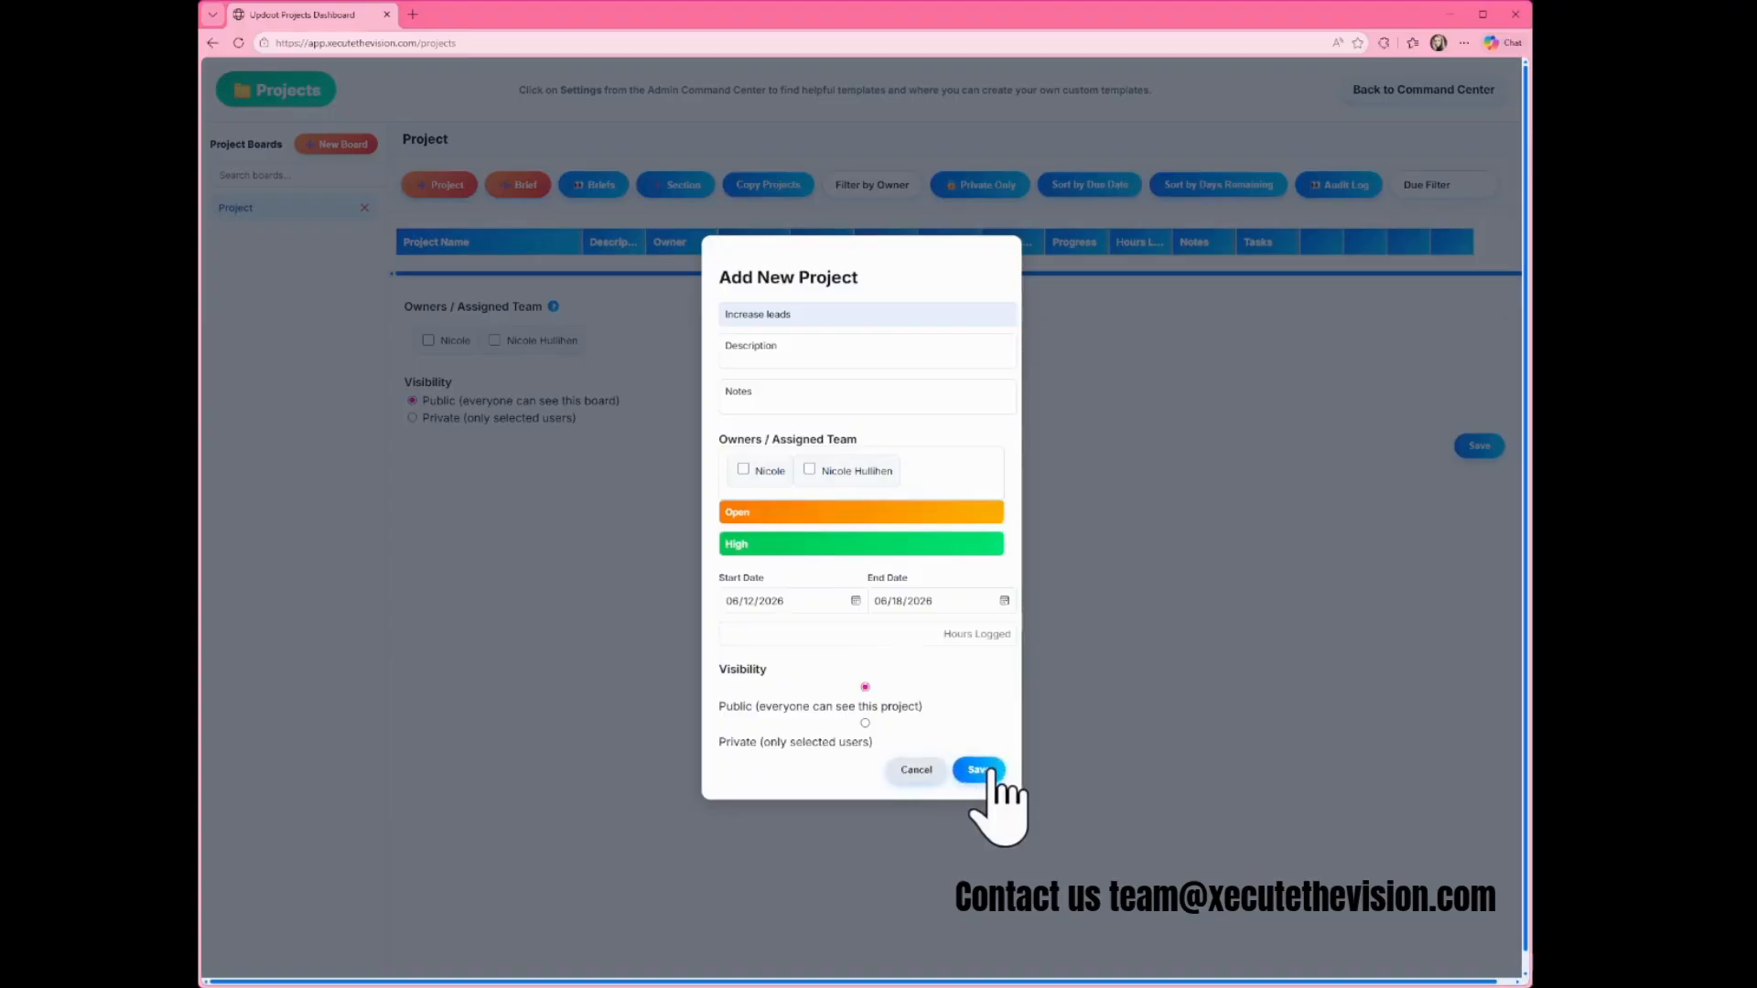
Enter 3 hours logged for the Increase leads project and save it with public visibility
left_click(933, 634)
type("3")
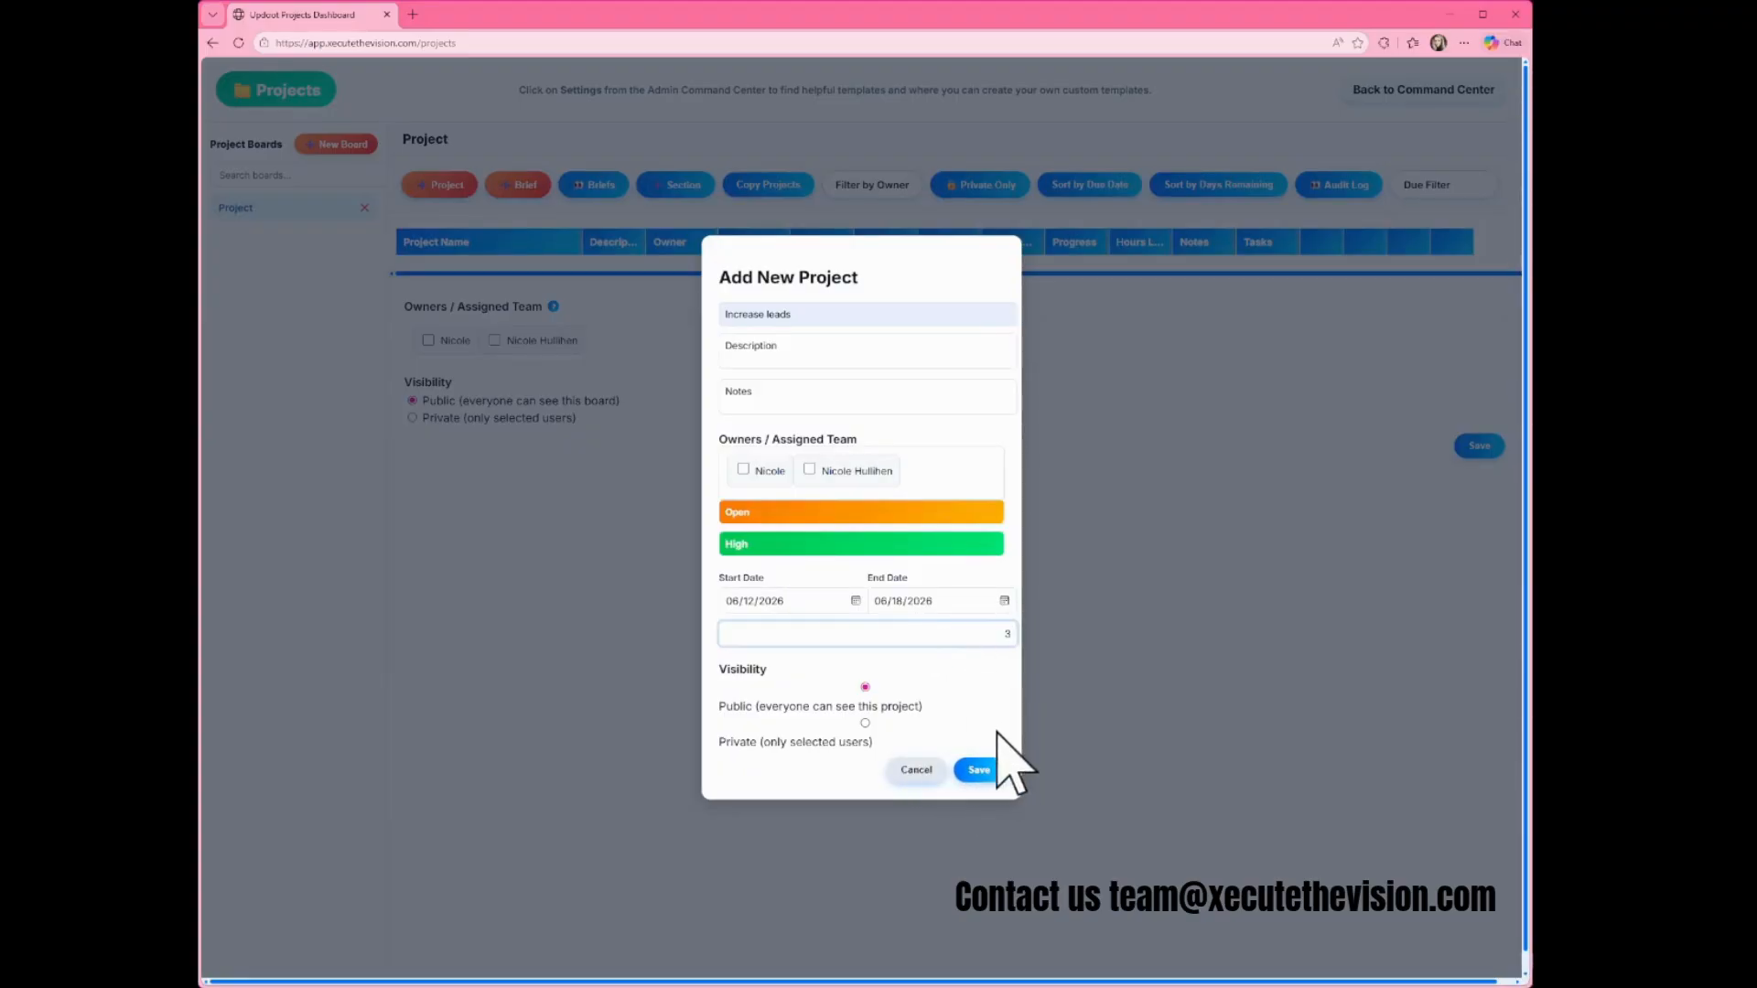
left_click(993, 773)
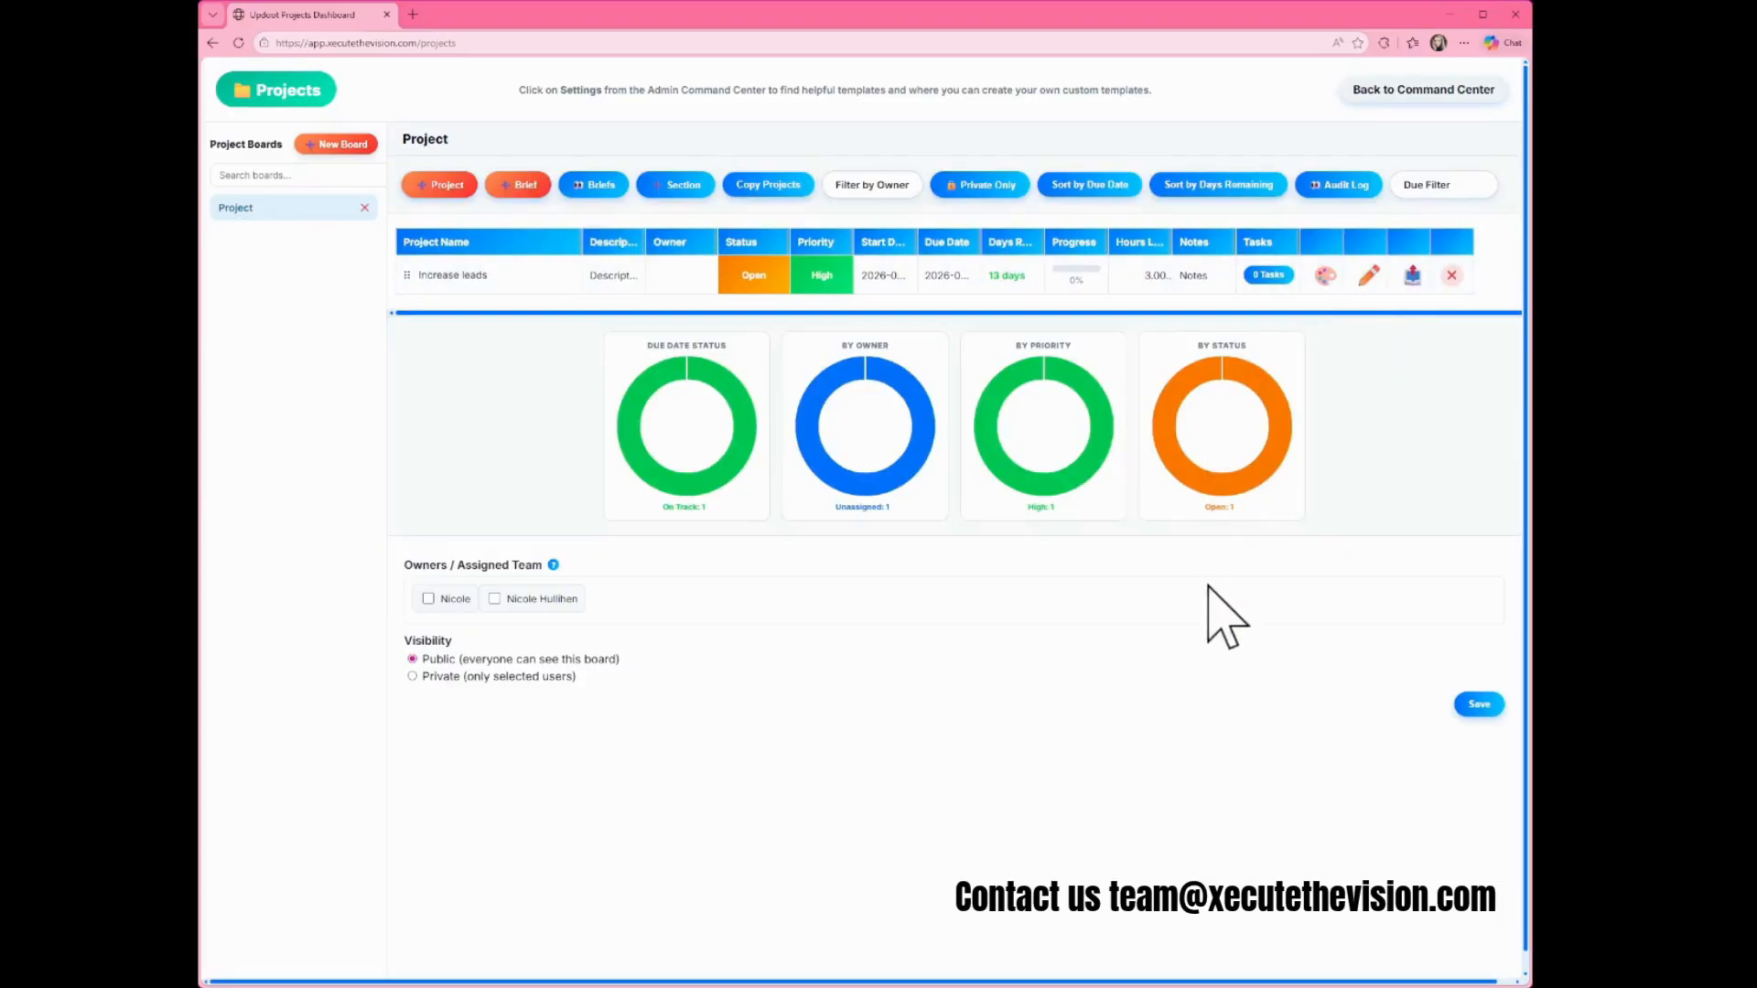
Try the private visibility option for the board, switch it back to public, and save the setting
left_click(491, 678)
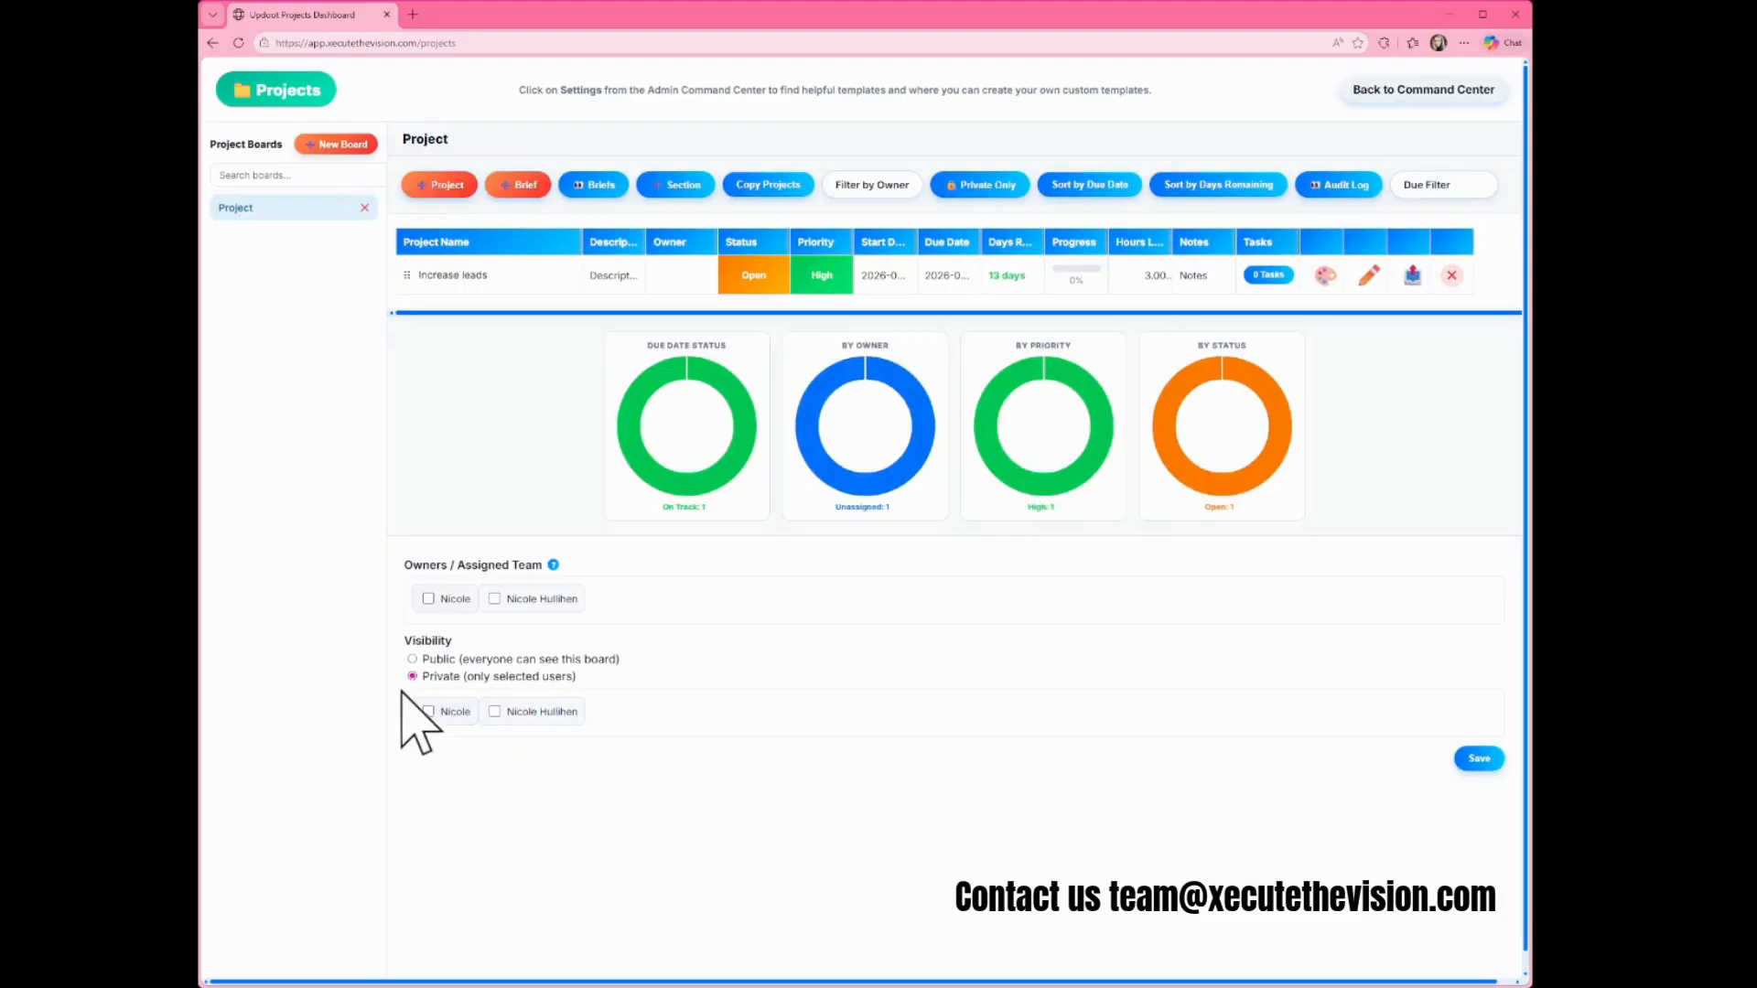
left_click(467, 659)
left_click(1483, 700)
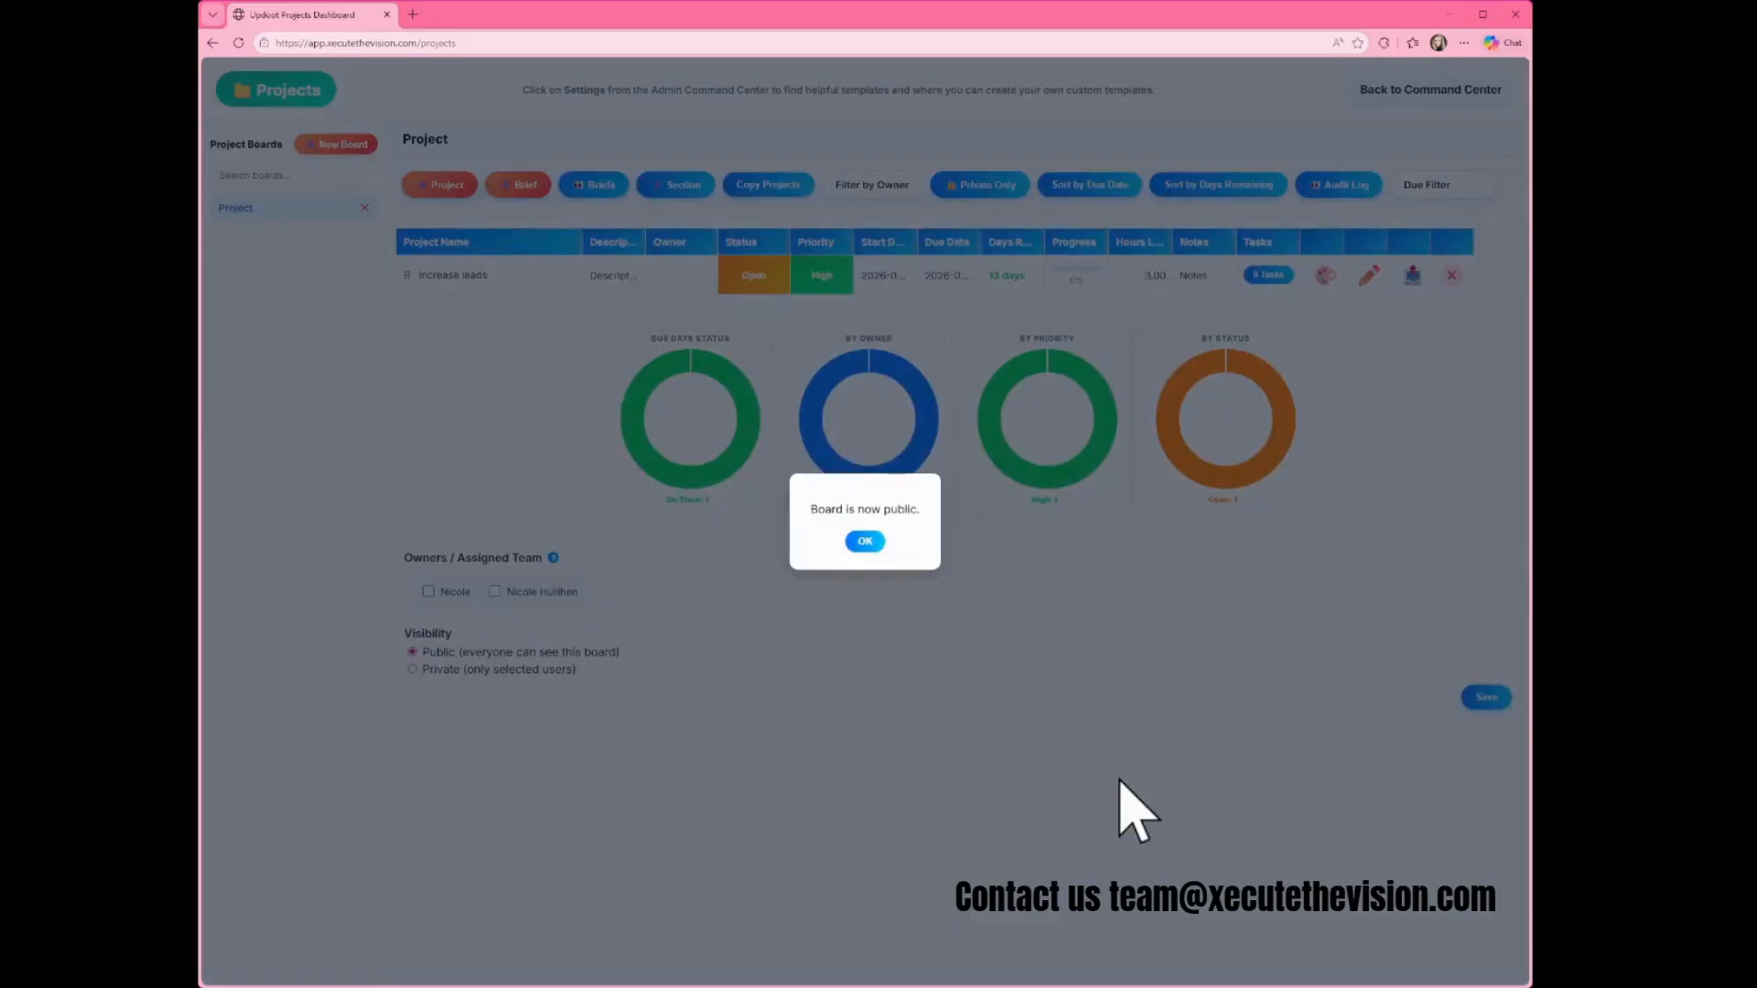
left_click(869, 542)
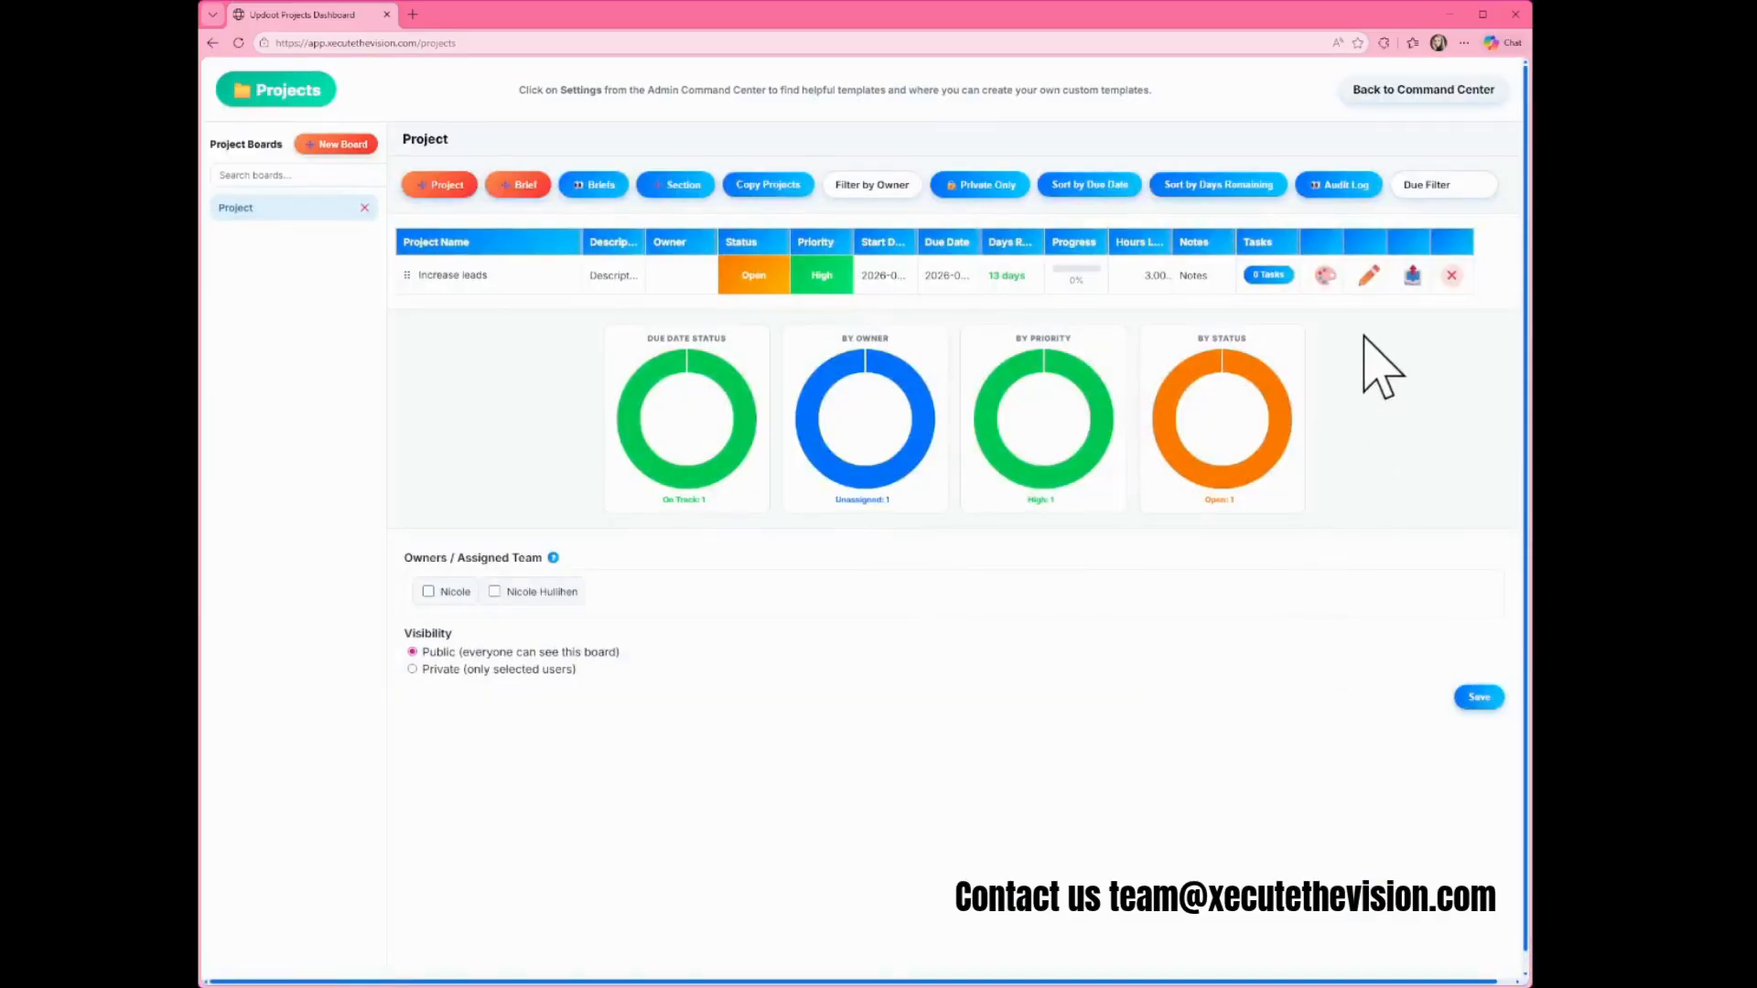
Add a blank task to the Increase leads project and close its task list
left_click(1268, 275)
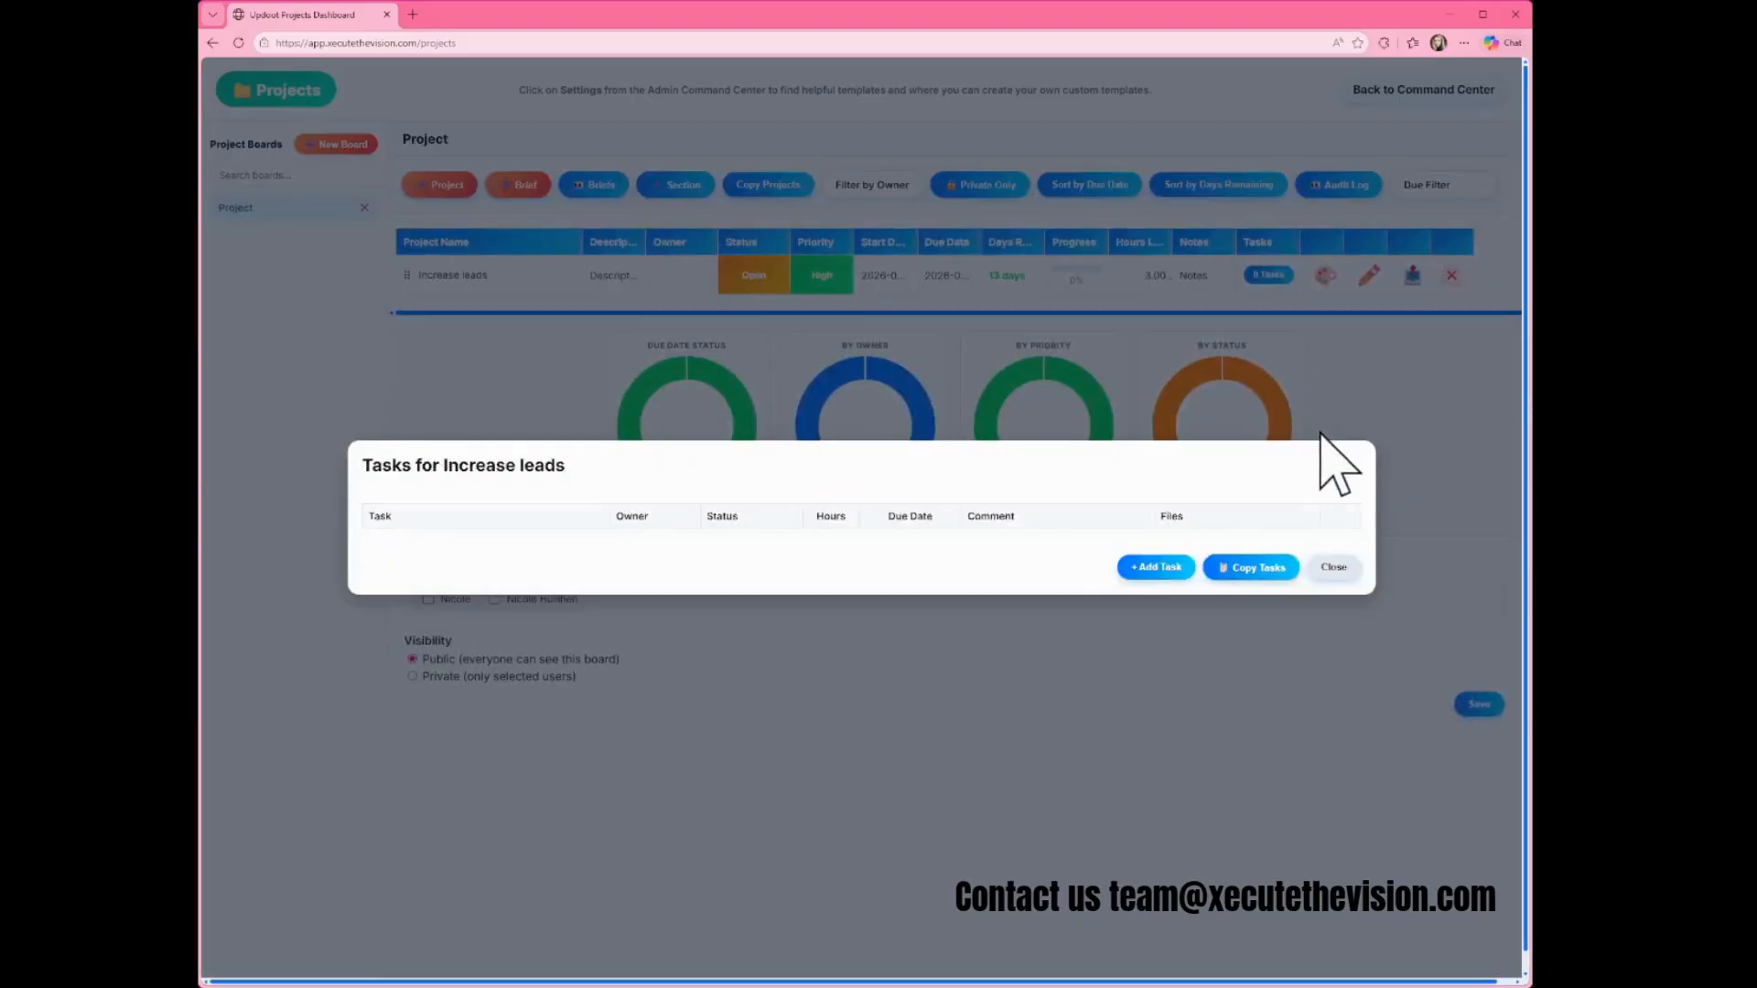
left_click(1157, 572)
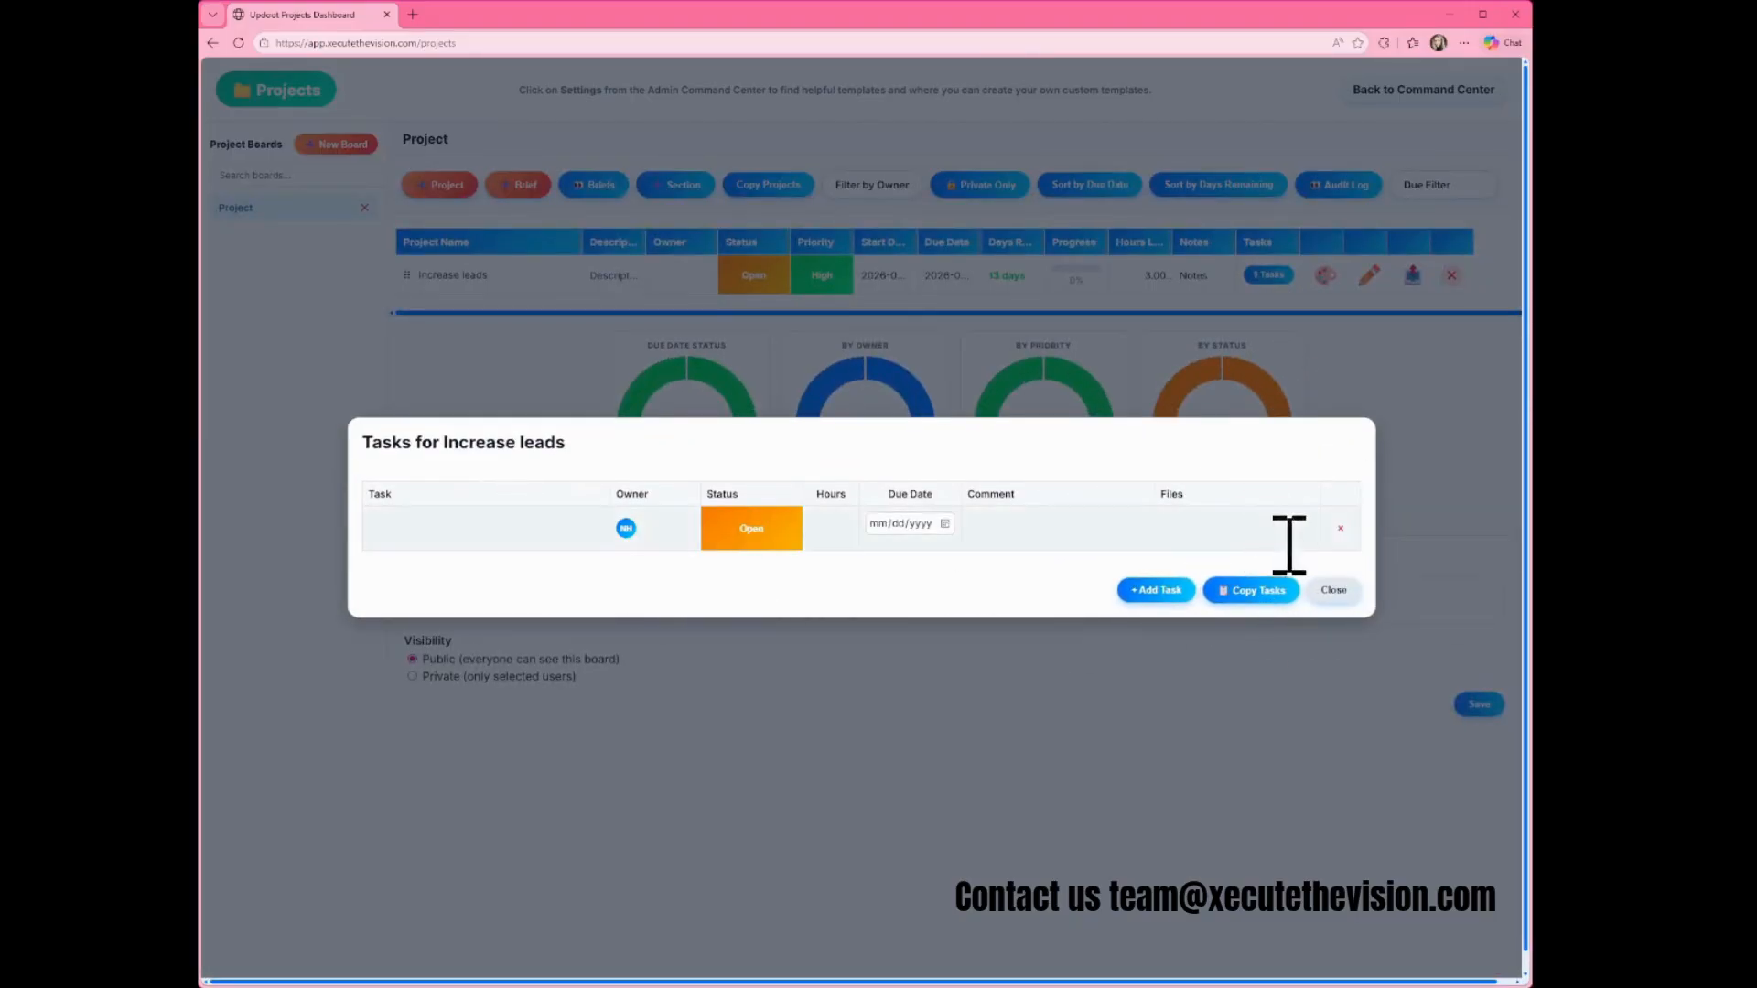
left_click(1333, 590)
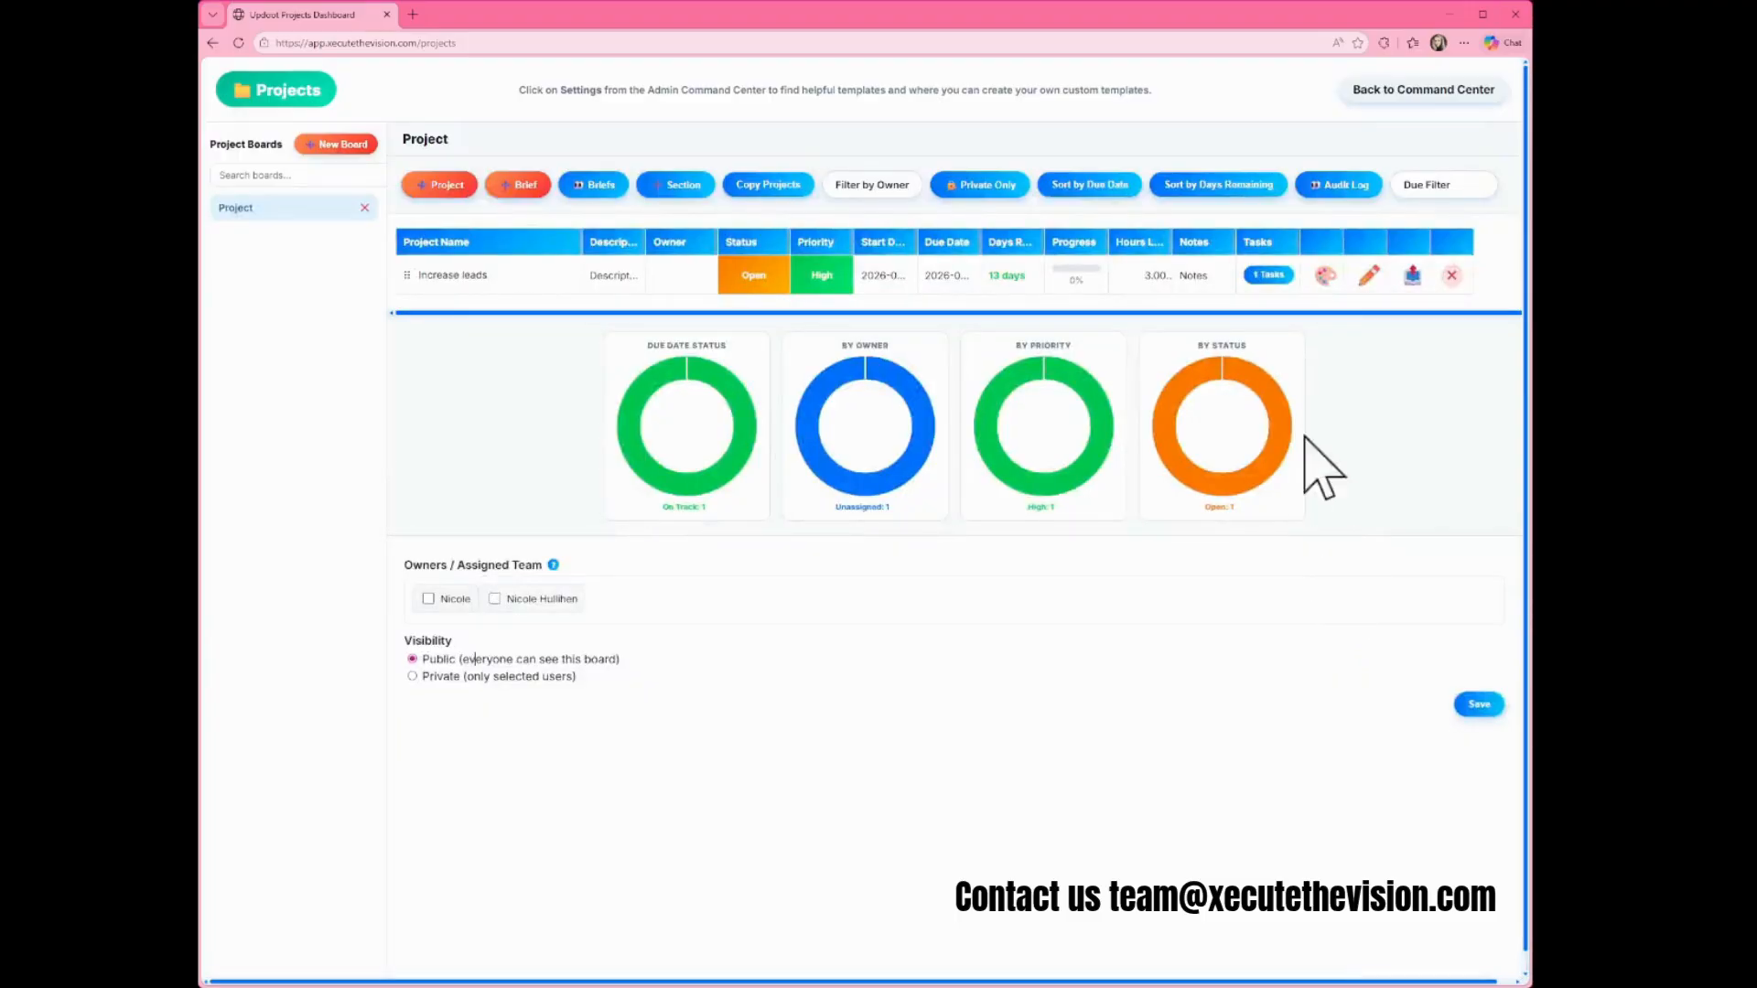
Bill the 3 logged hours for the Increase leads project
left_click(1410, 279)
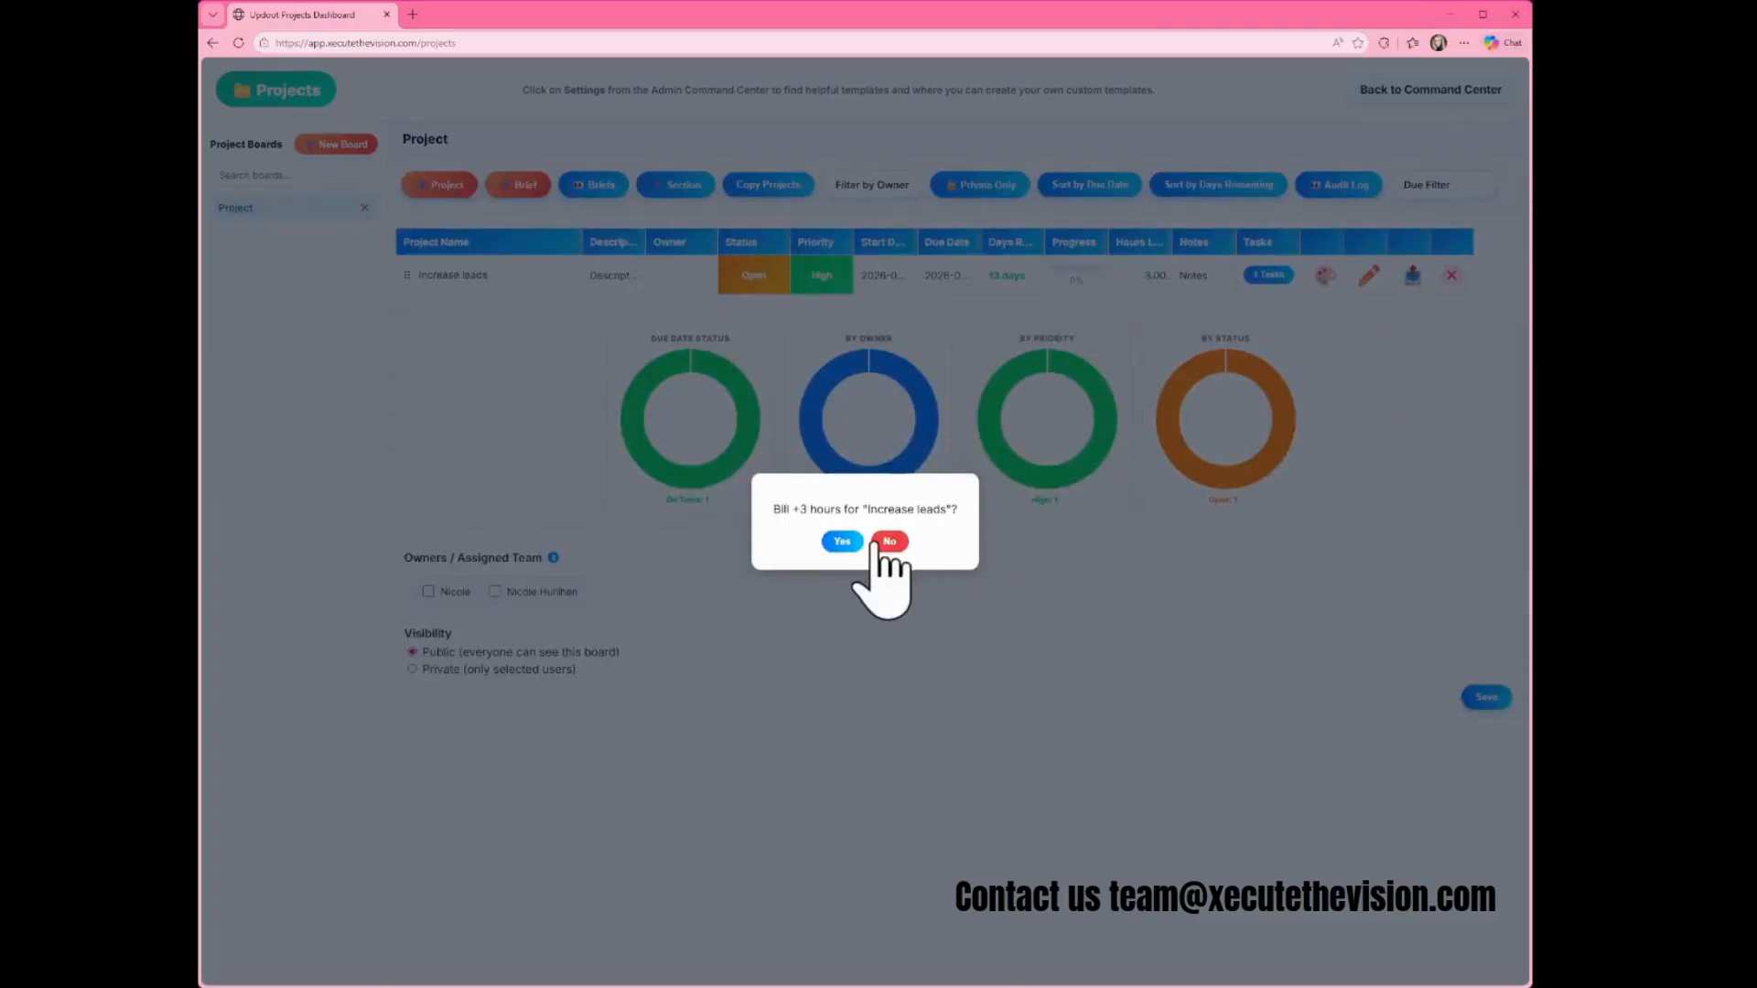
left_click(840, 543)
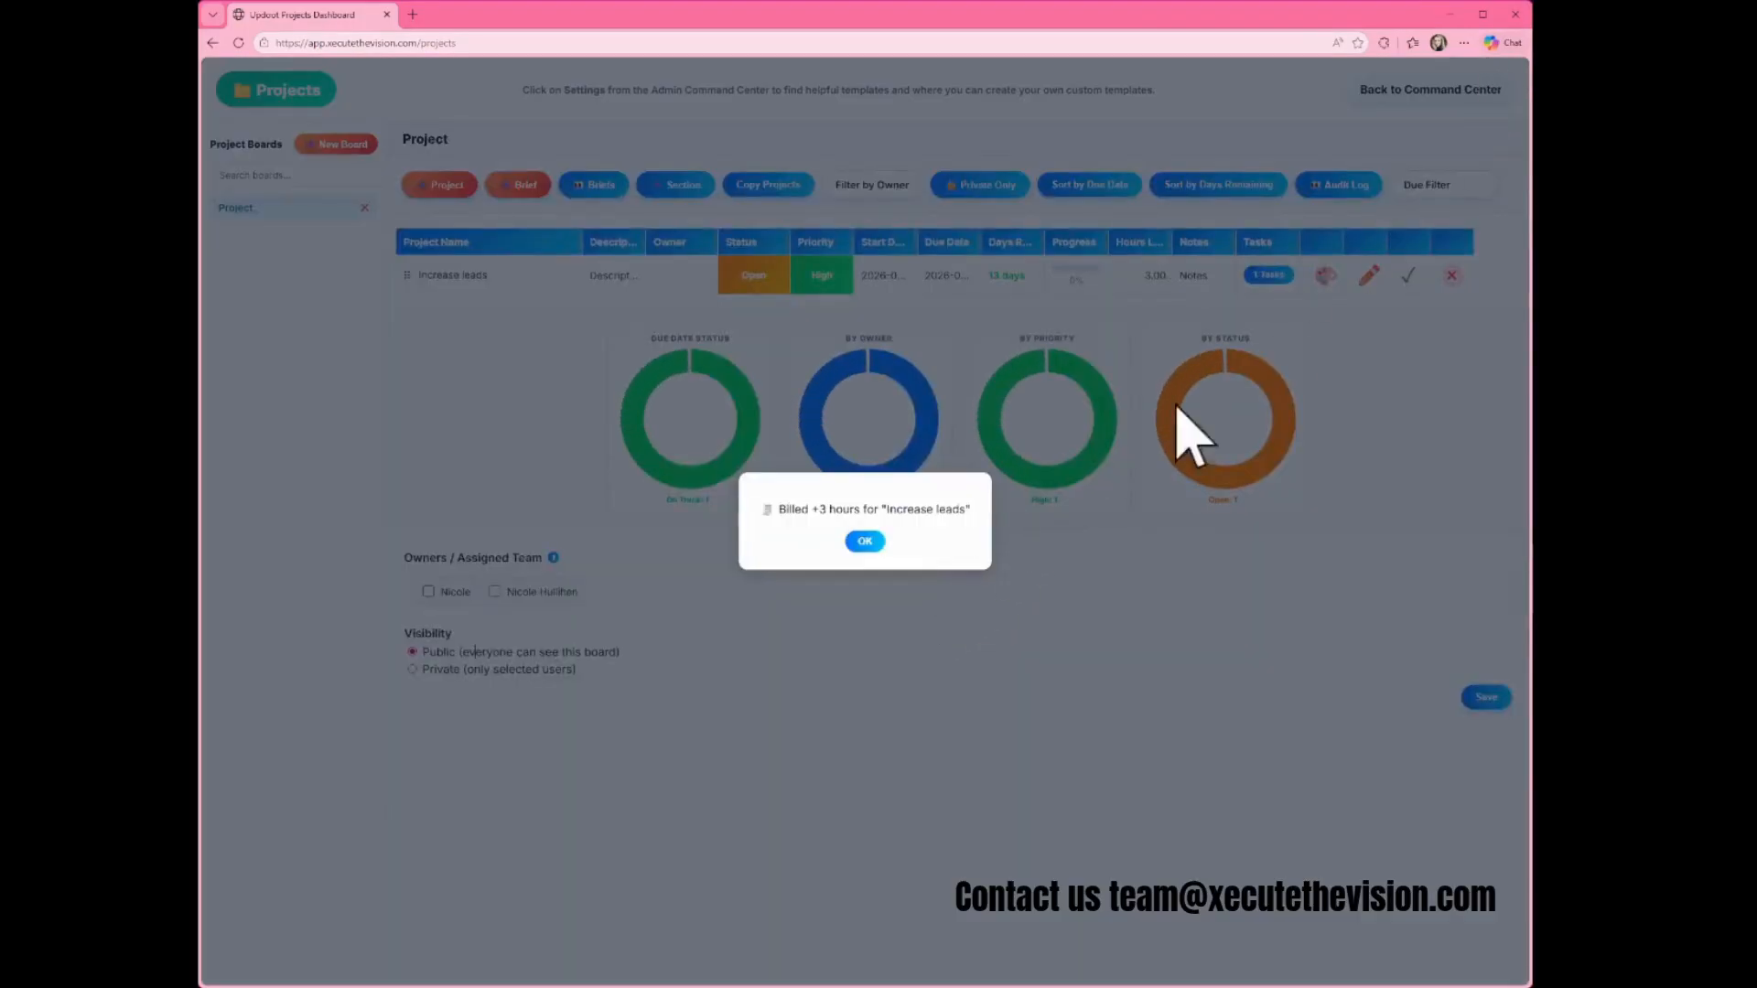
left_click(862, 540)
Generate an invoice from the Increase leads time entry in the Command Center, review it, and close it without downloading
left_click(1377, 92)
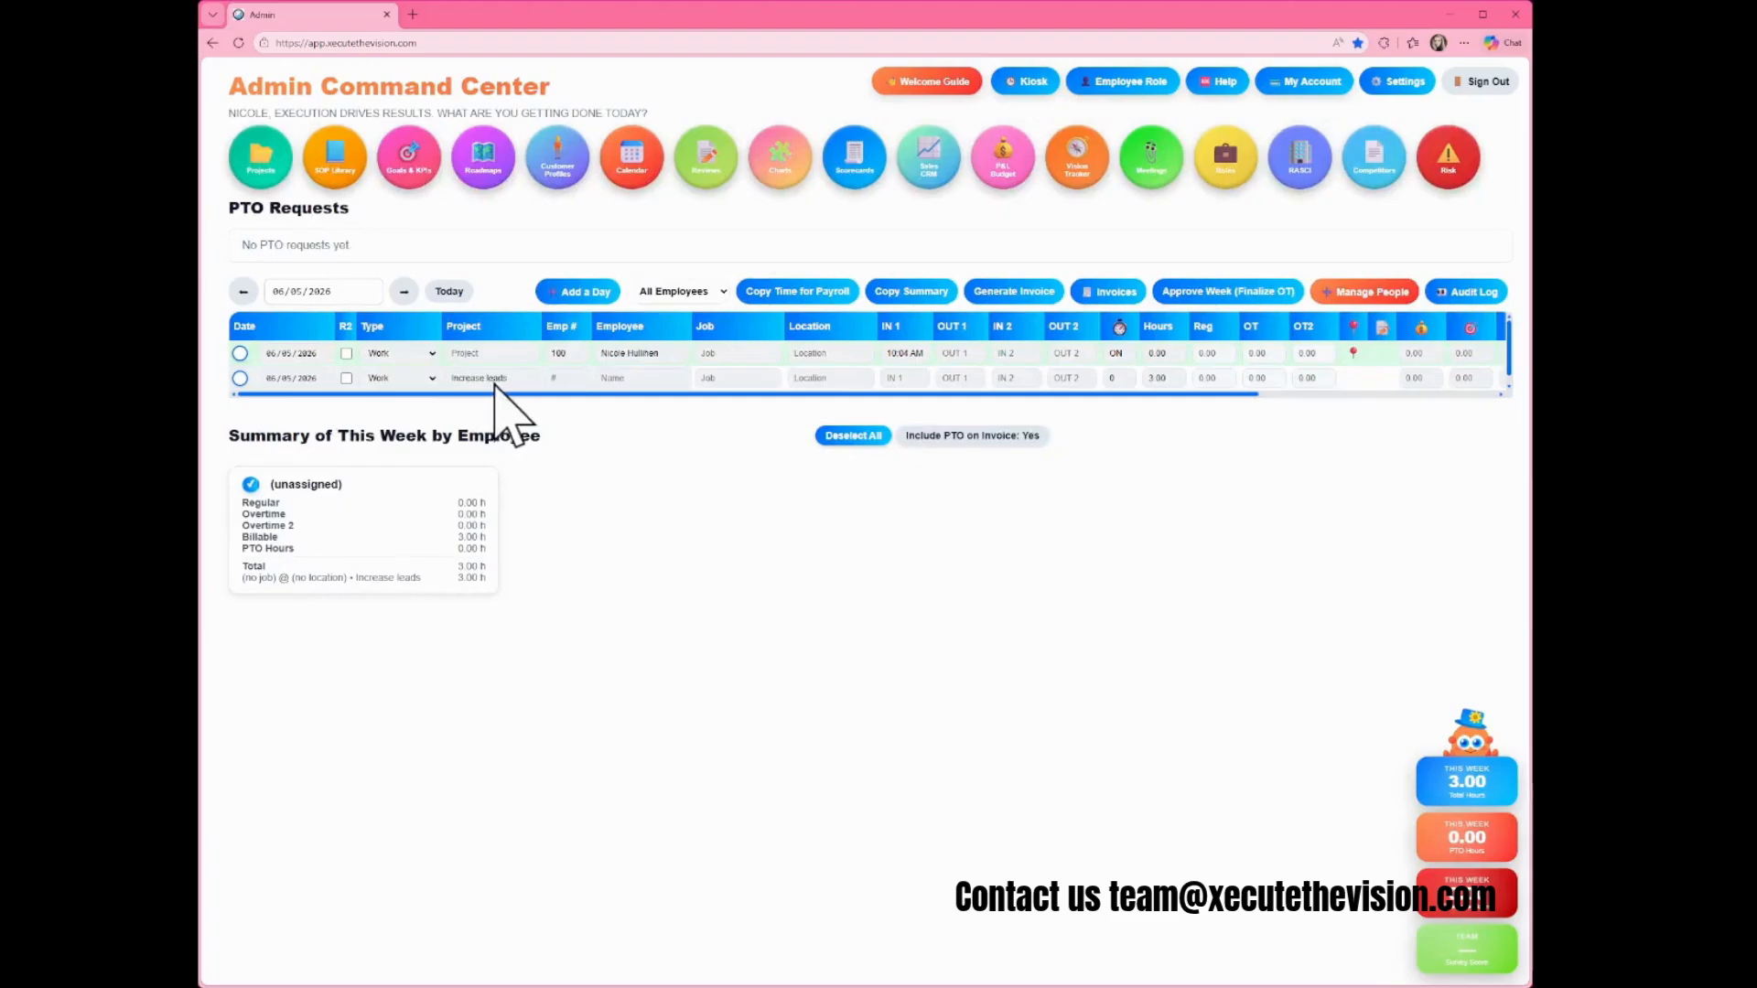
left_click(239, 378)
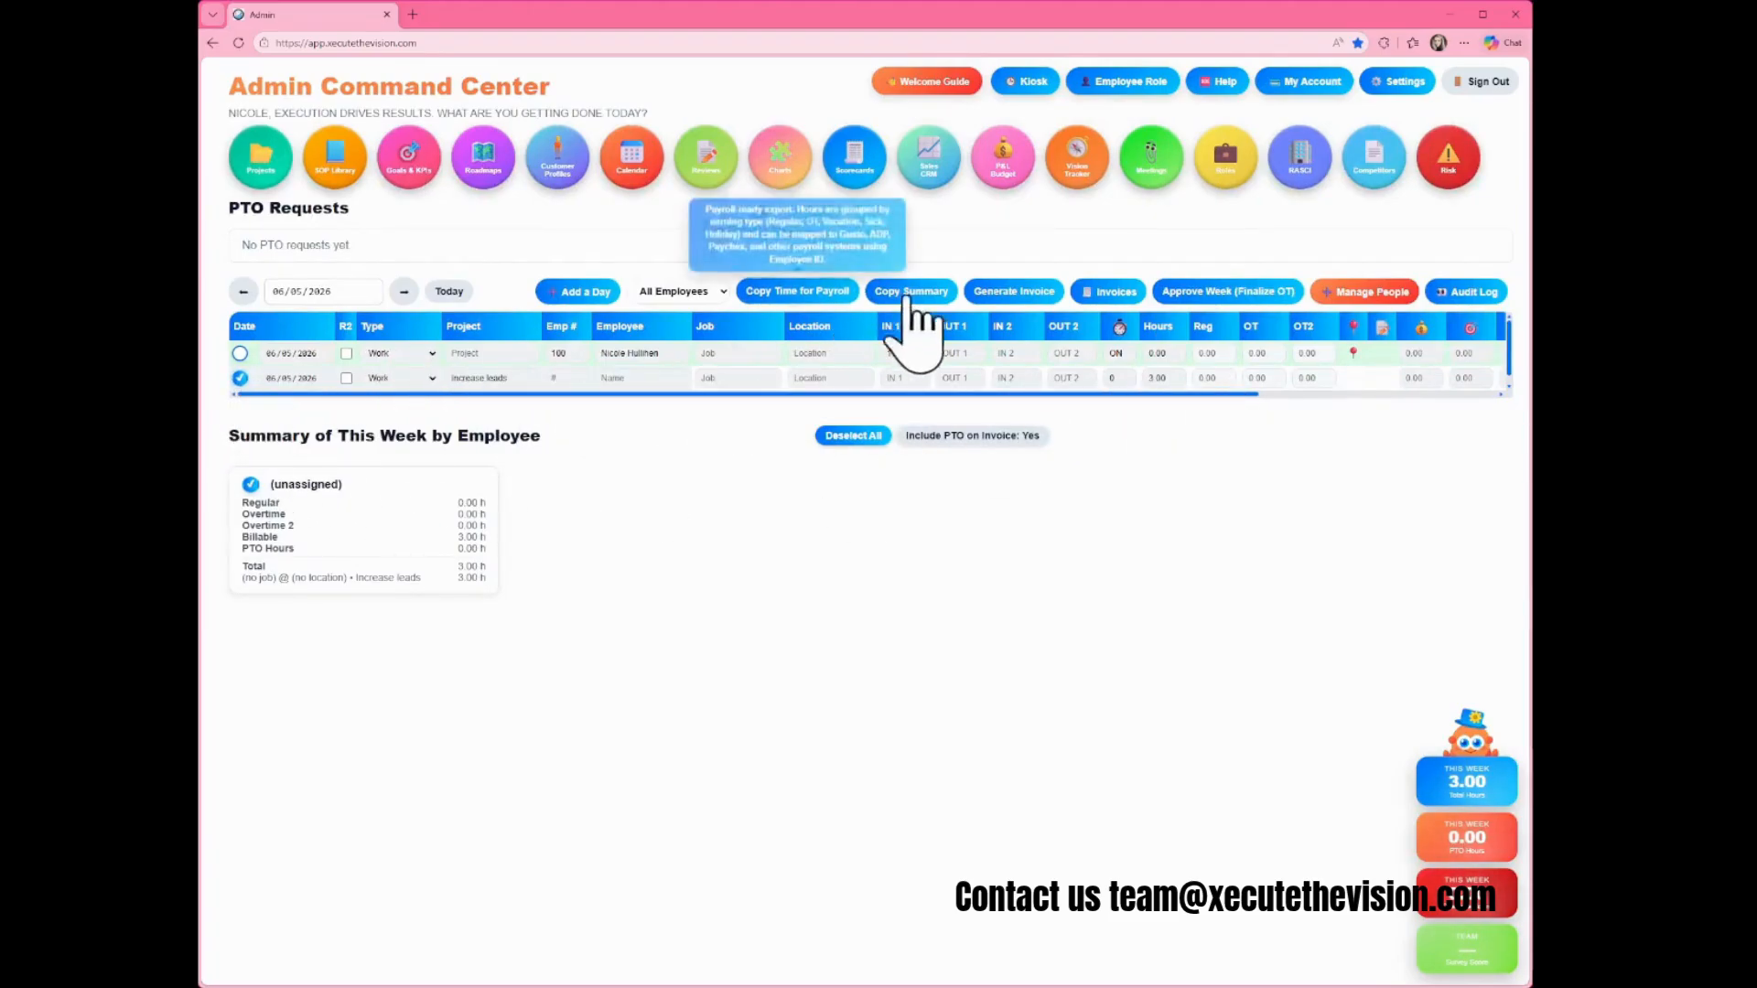
left_click(1011, 295)
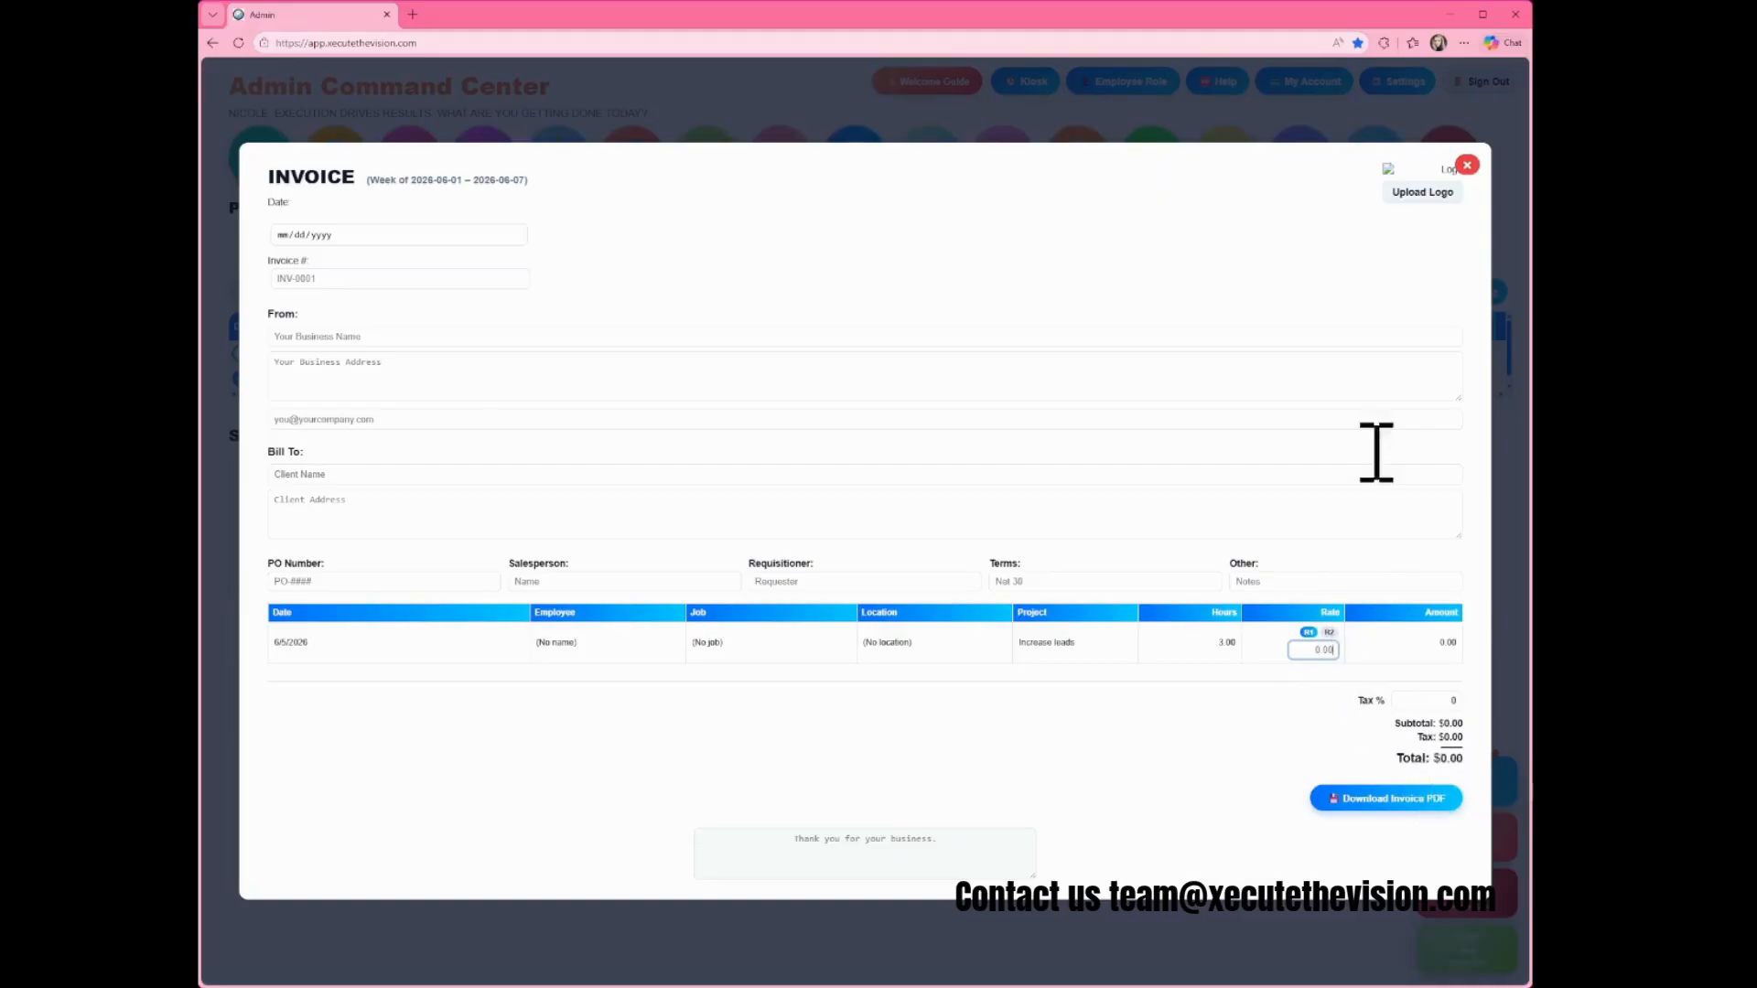
left_click(1467, 165)
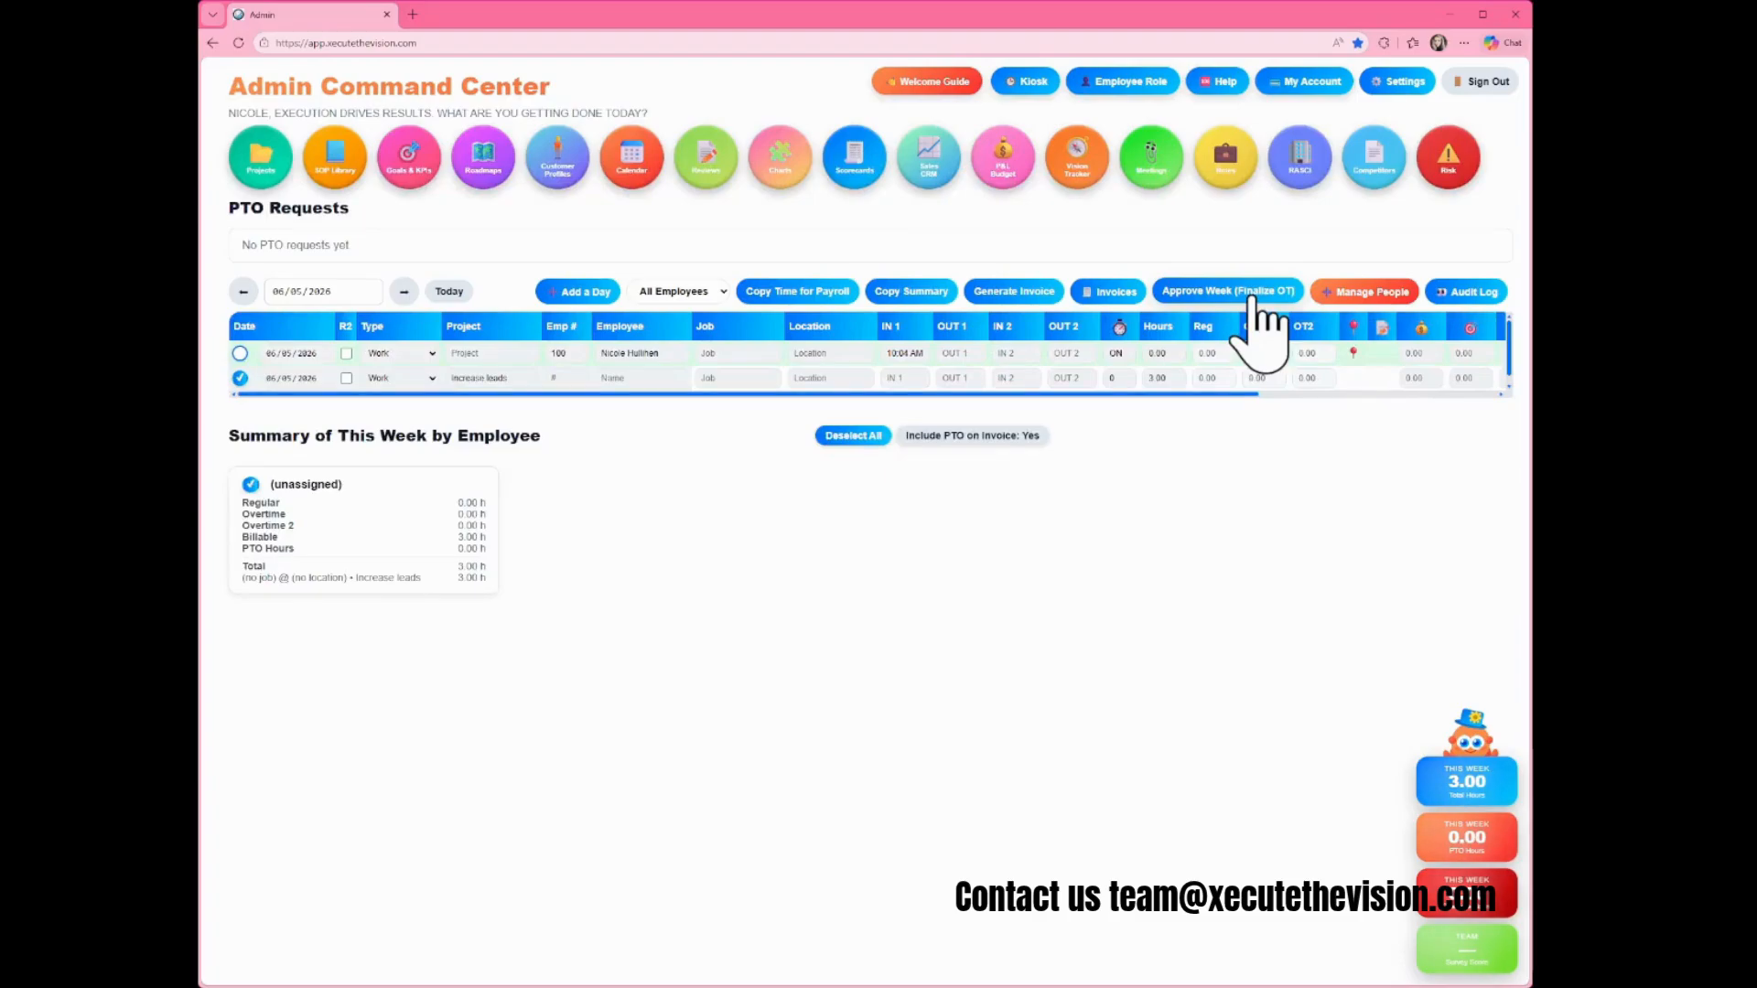
Approve the week with the audit log shown, and hide the log after reviewing it
left_click(1467, 291)
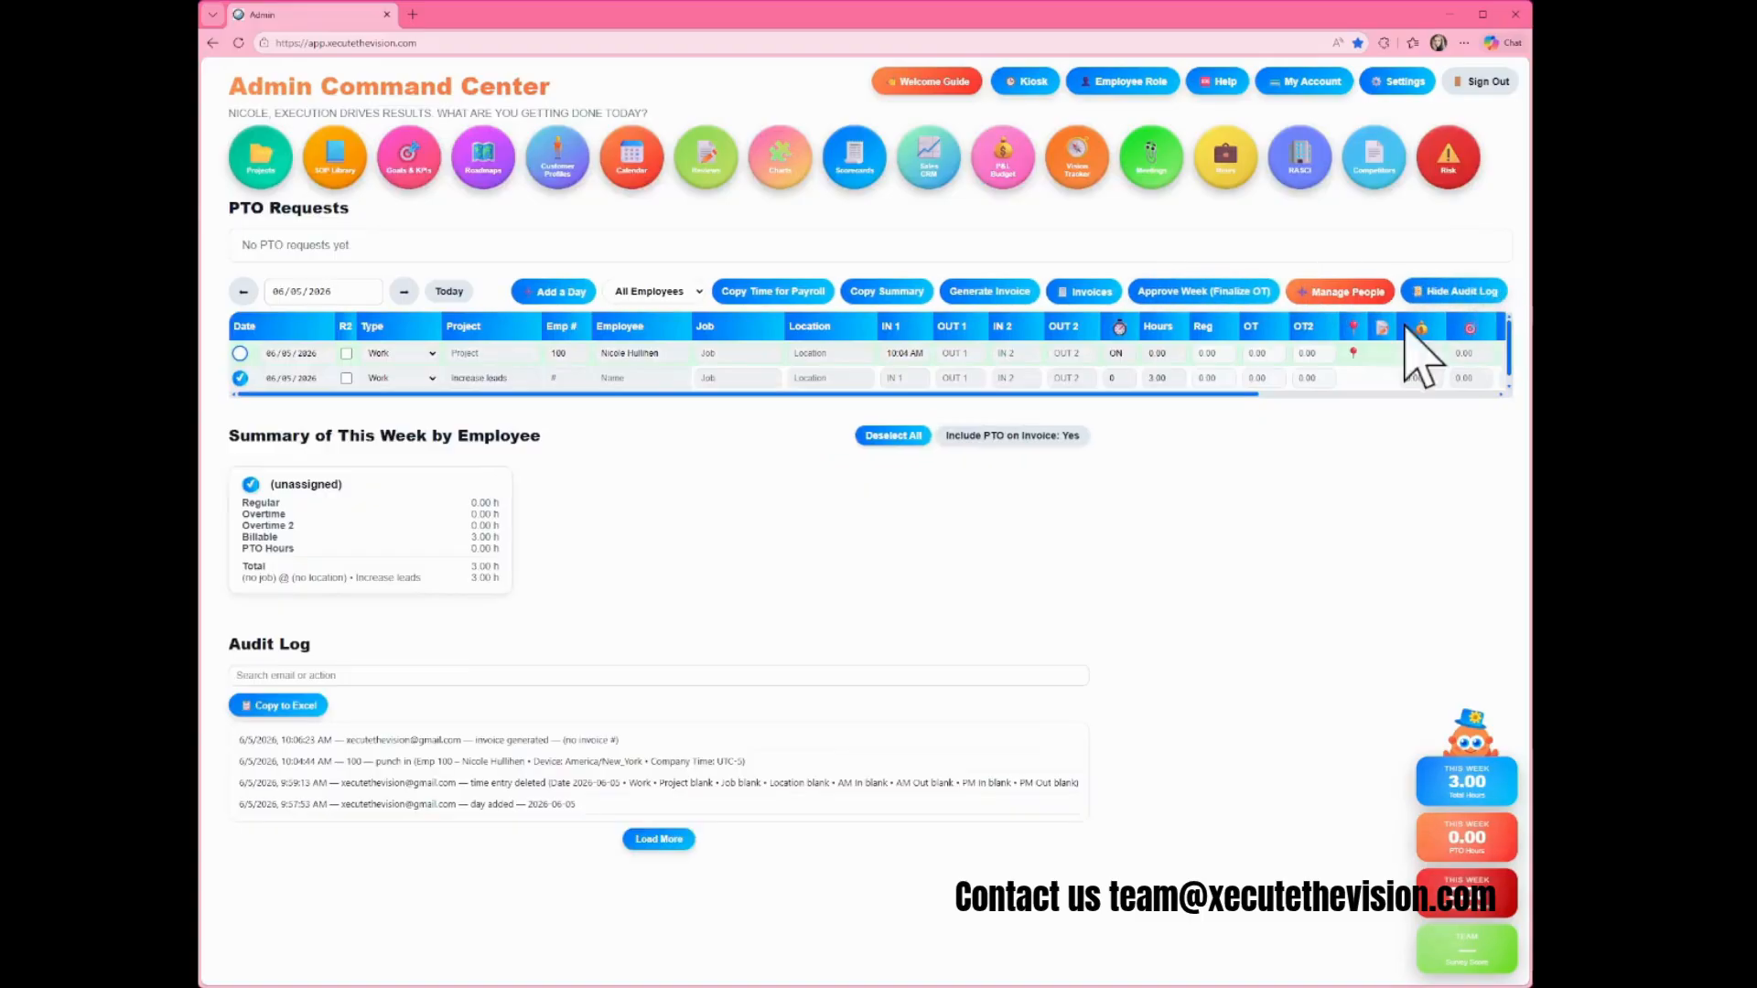
left_click(1245, 295)
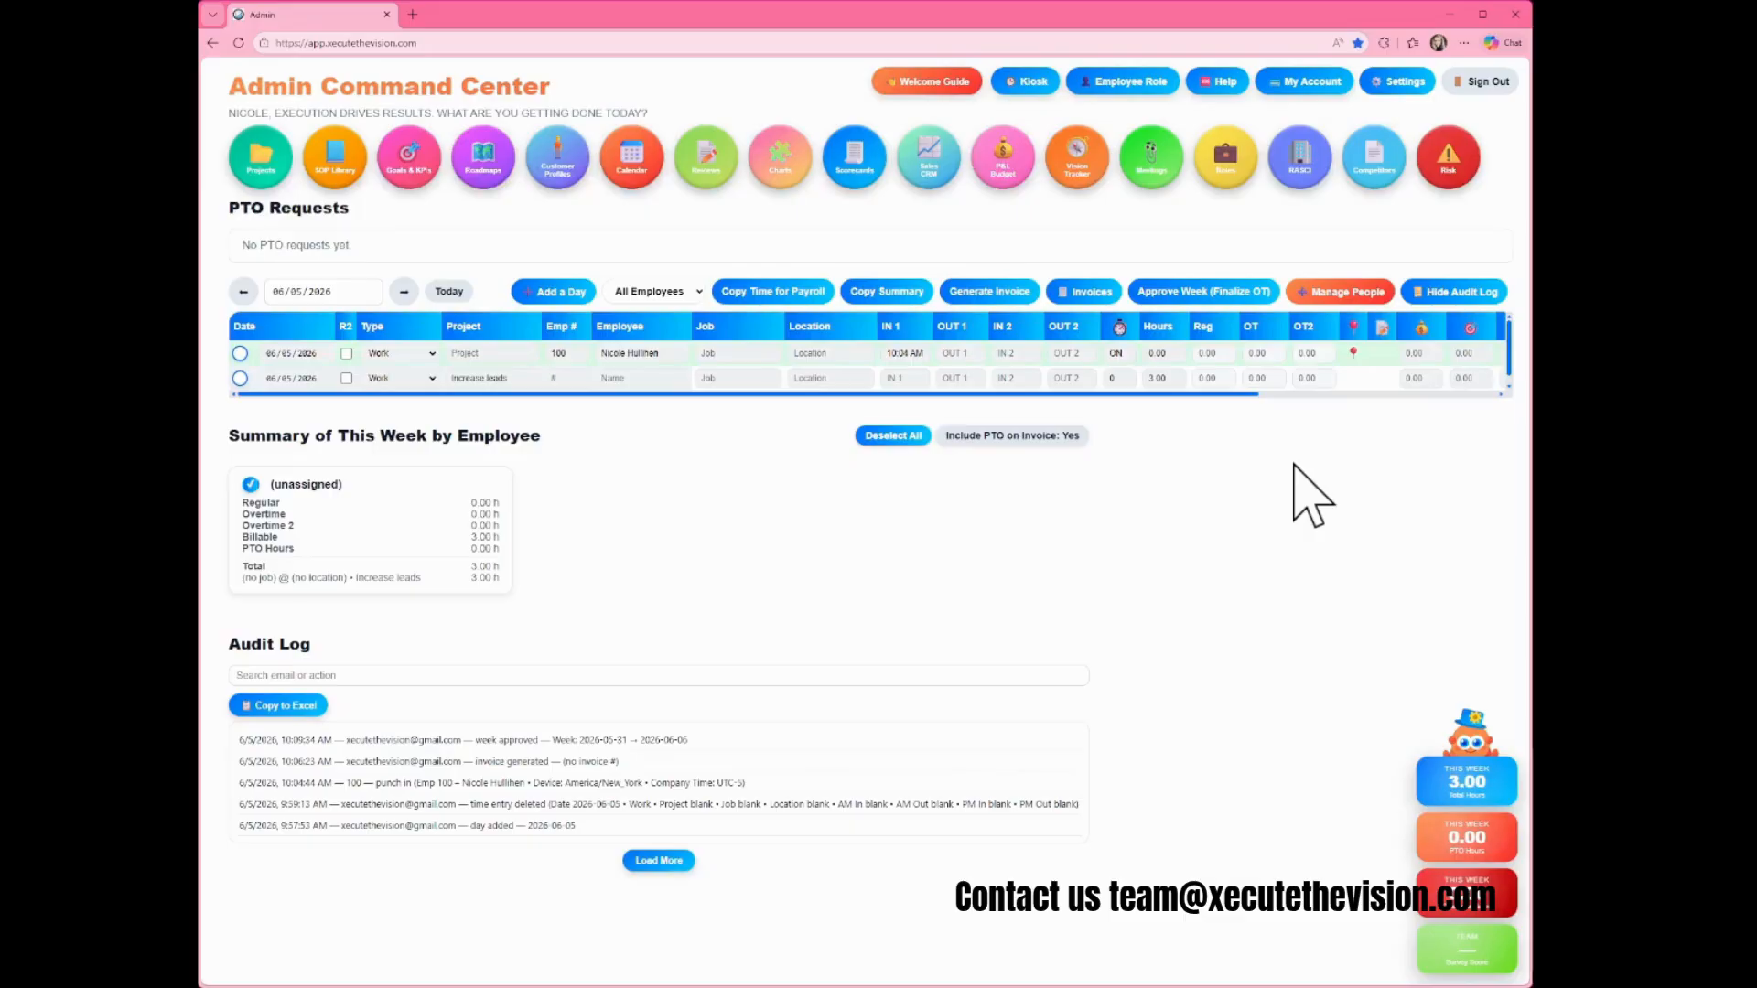
left_click(1473, 292)
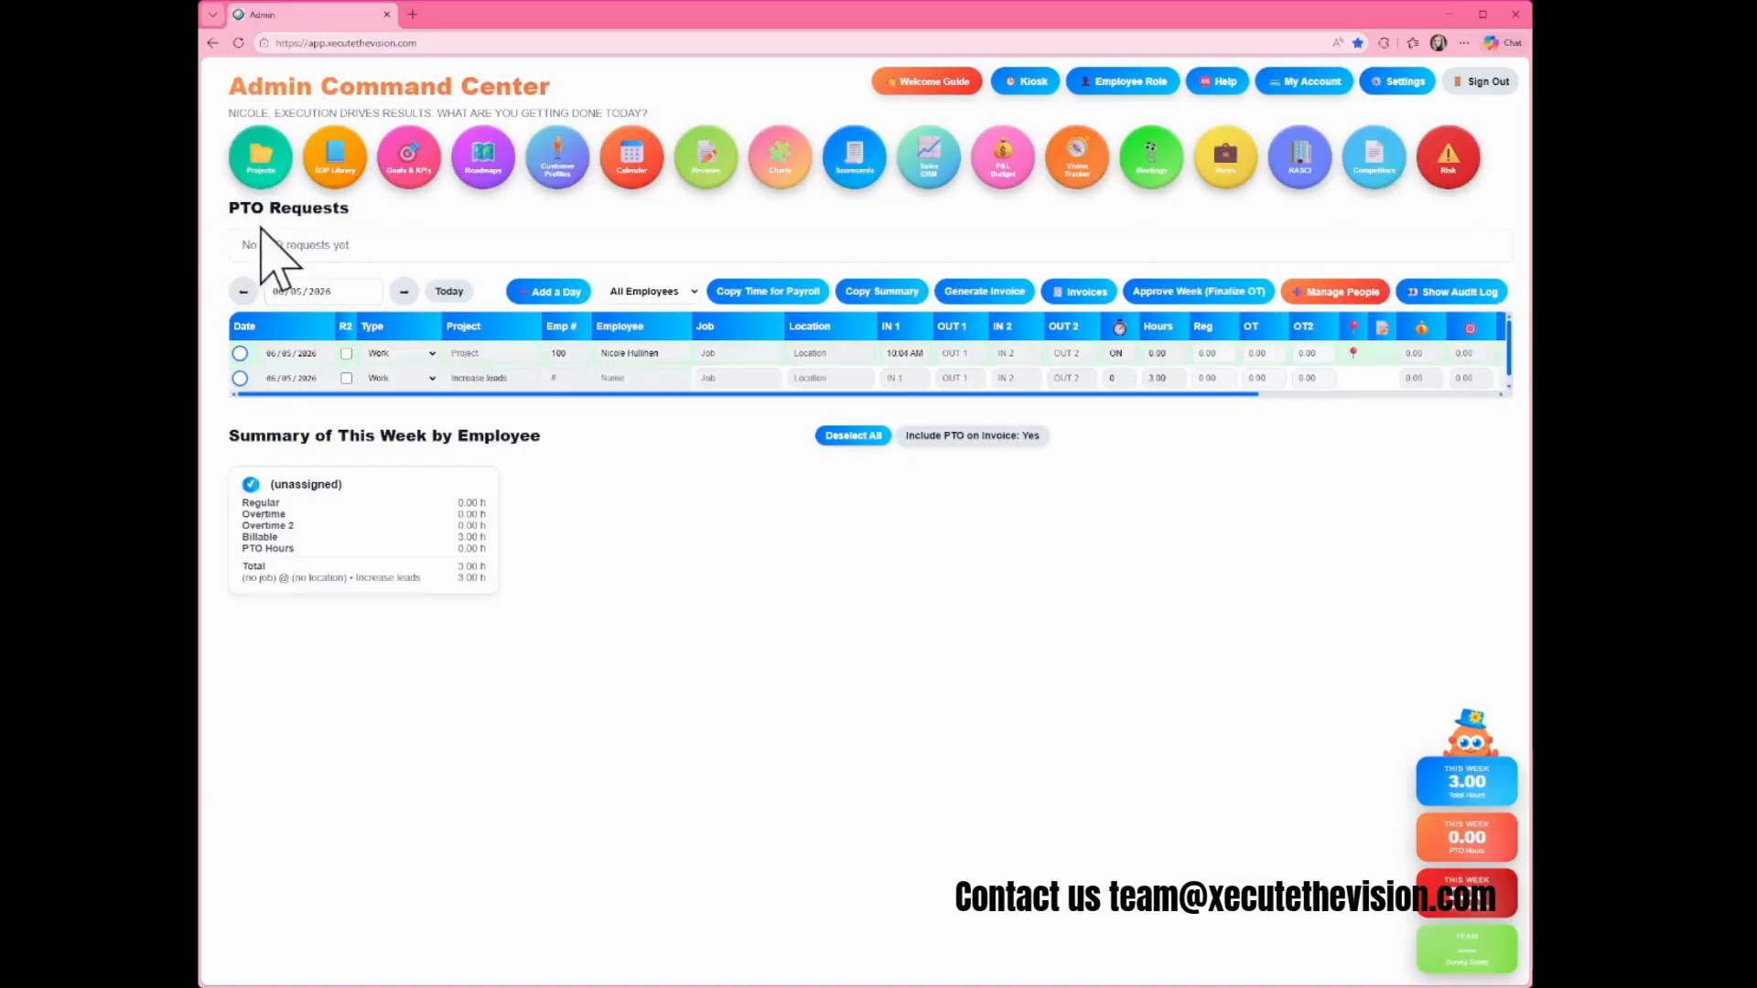
Review the New SOP form in the SOP Library and return to the Command Center without saving
left_click(334, 174)
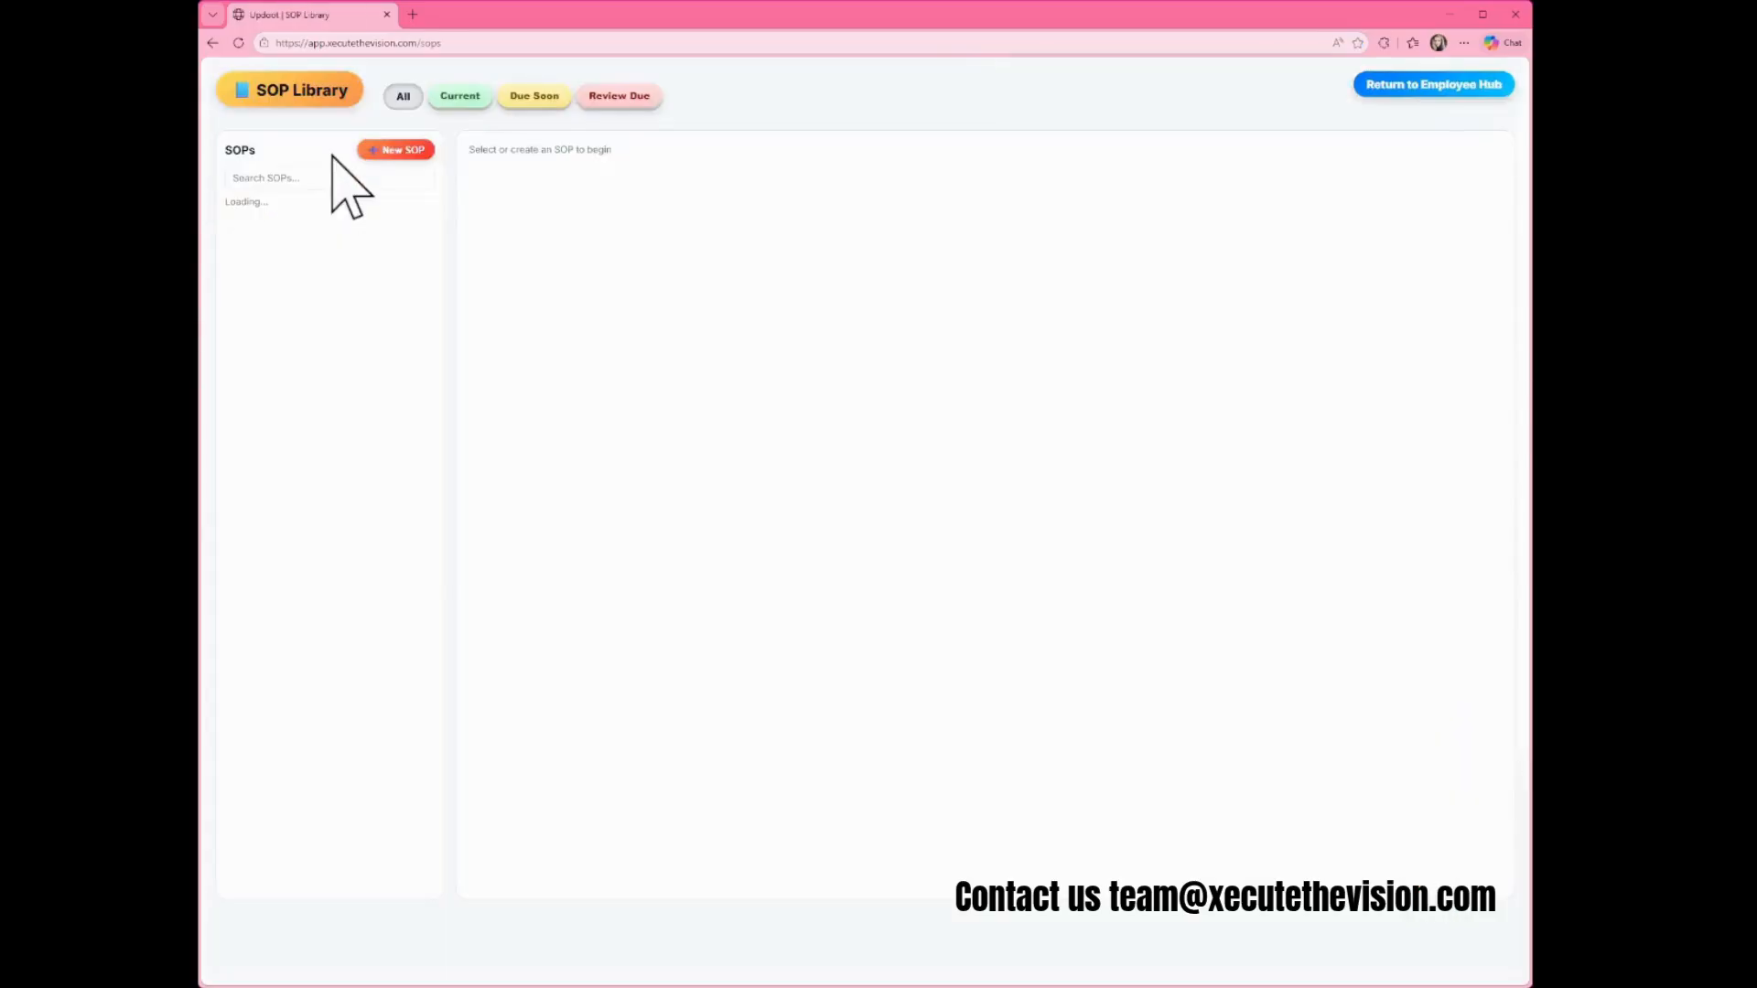
left_click(405, 152)
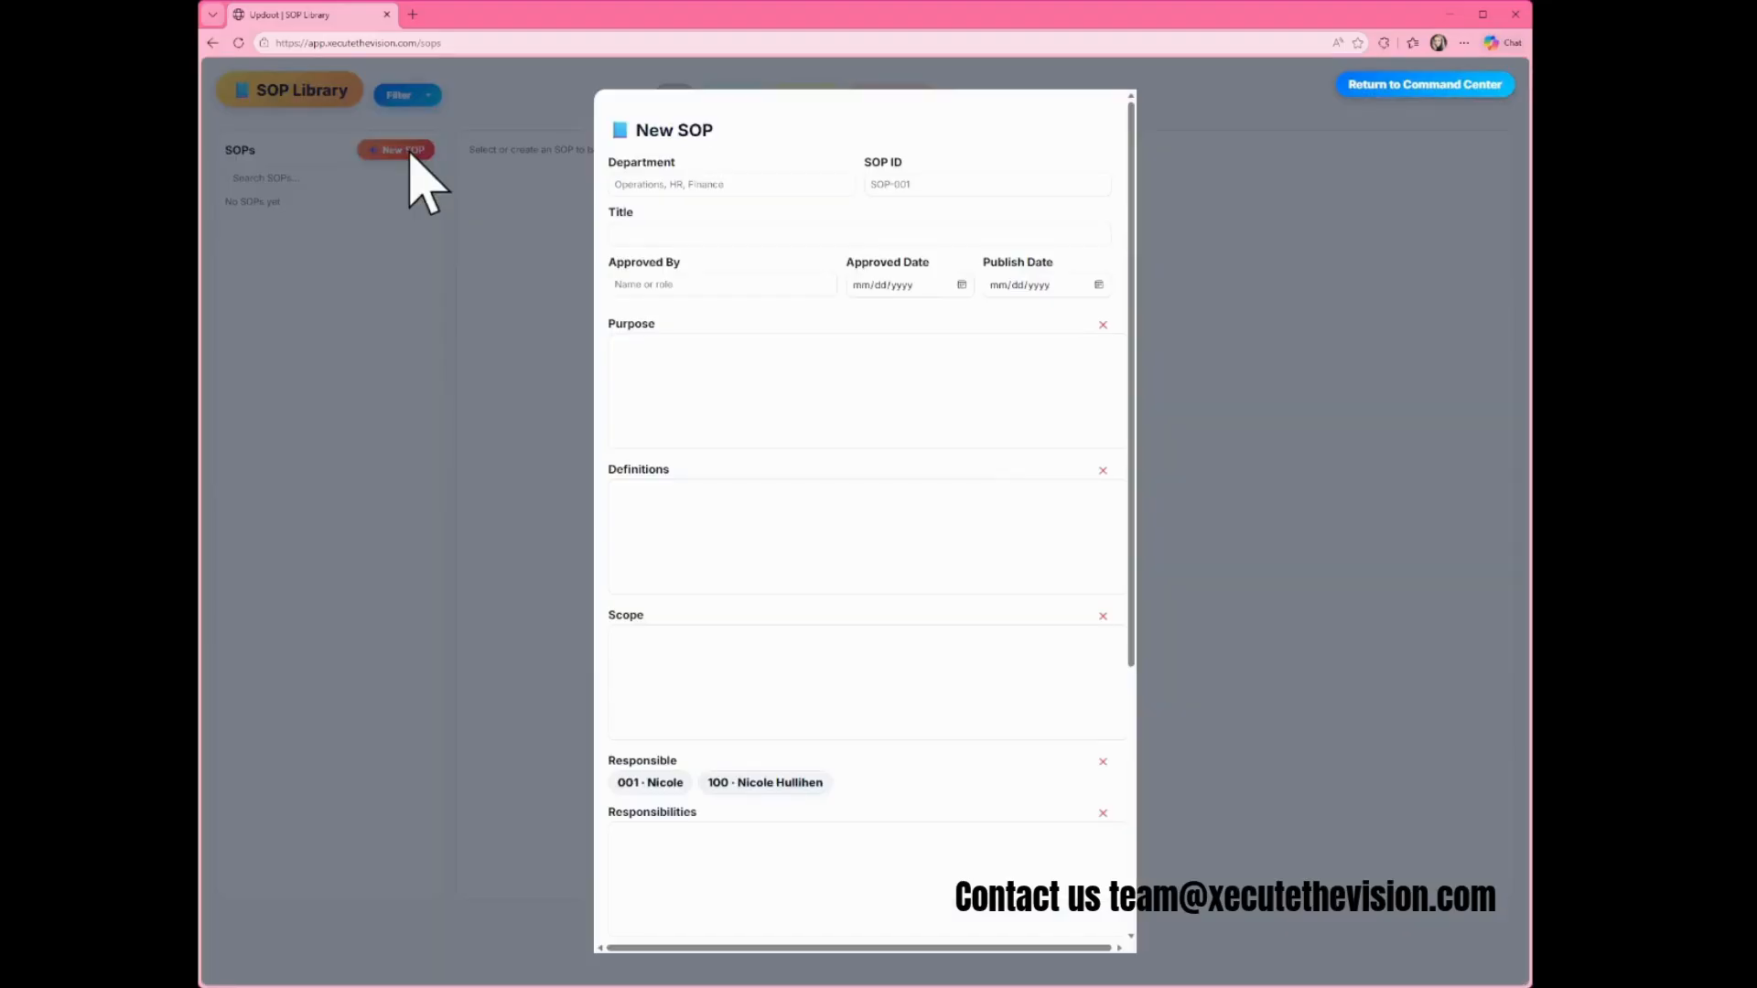
left_click(1425, 84)
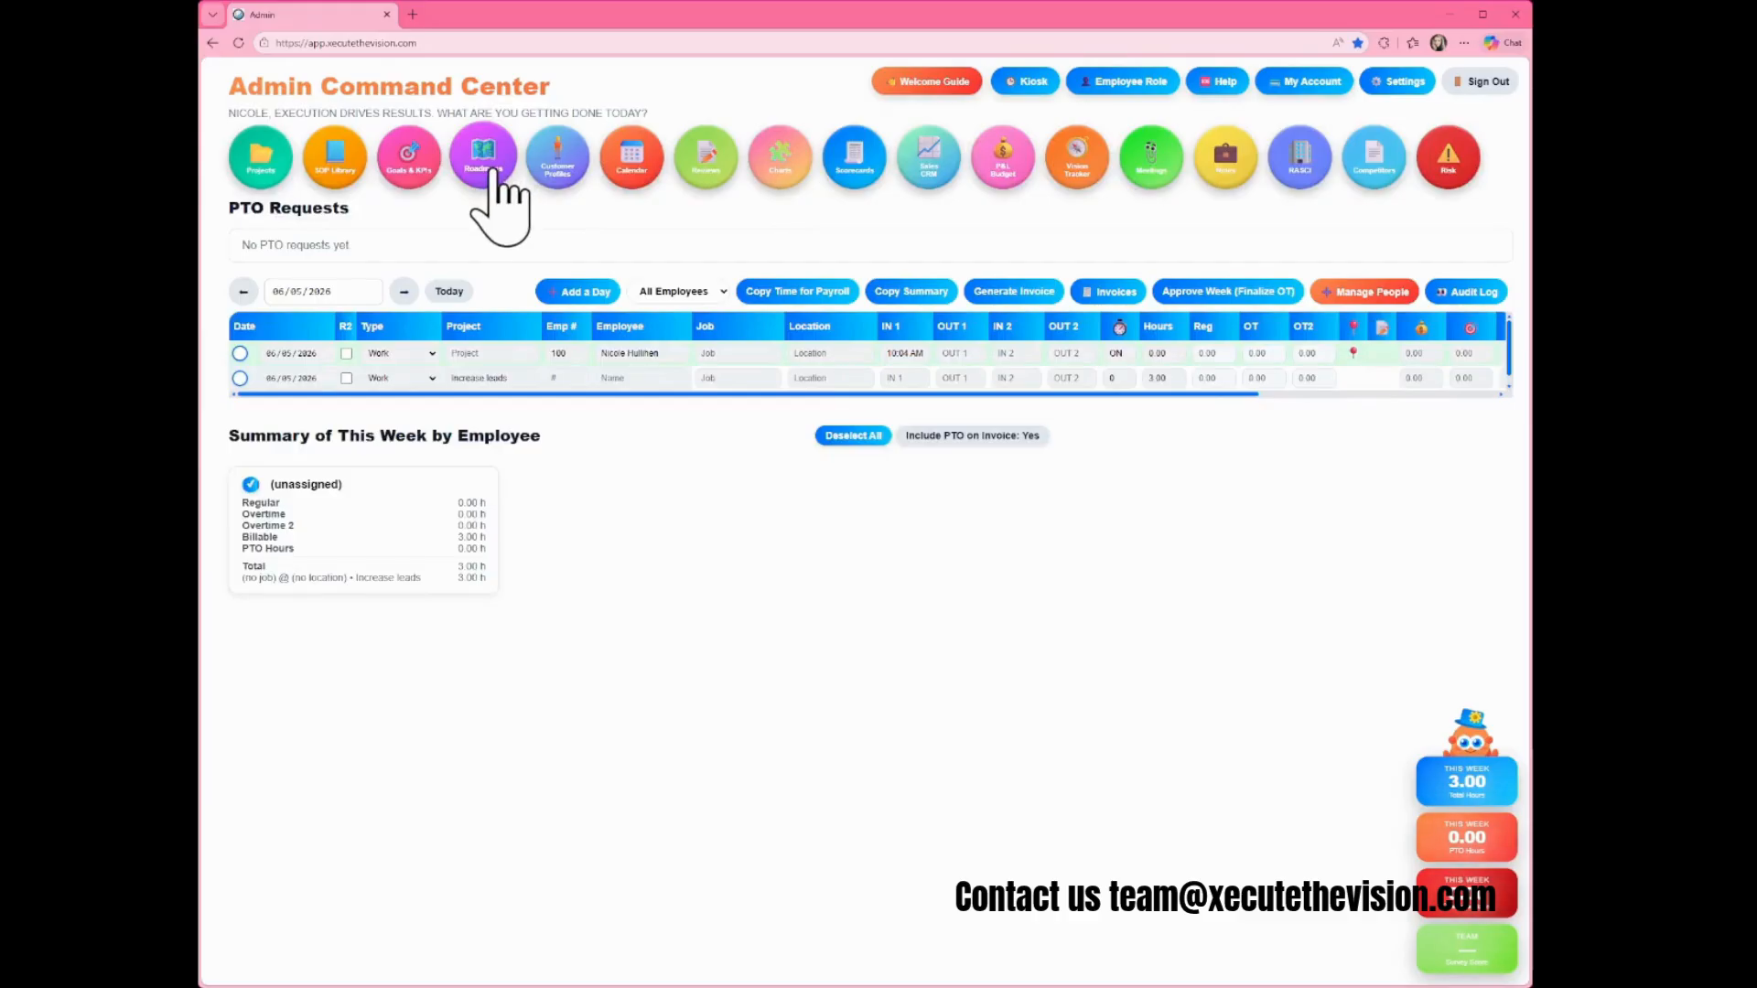
Create a blank customer persona in Customer Profiles, review its journey map, and return to the Command Center
left_click(560, 165)
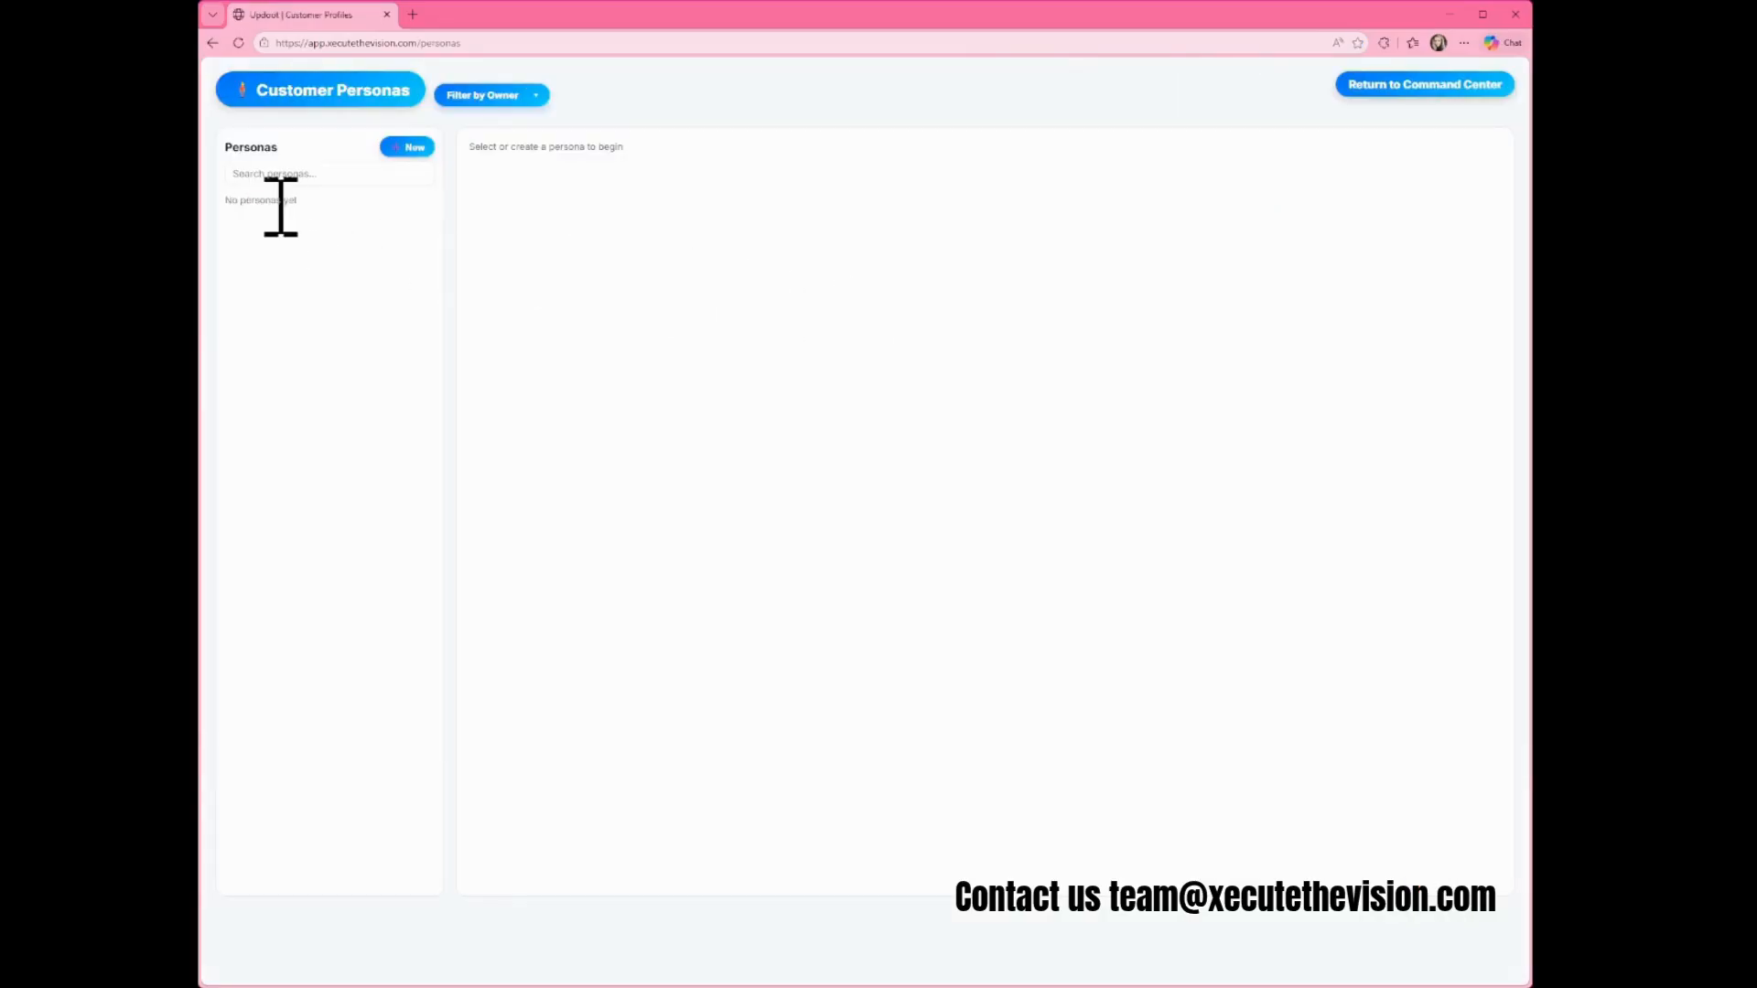
left_click(408, 148)
left_click(249, 218)
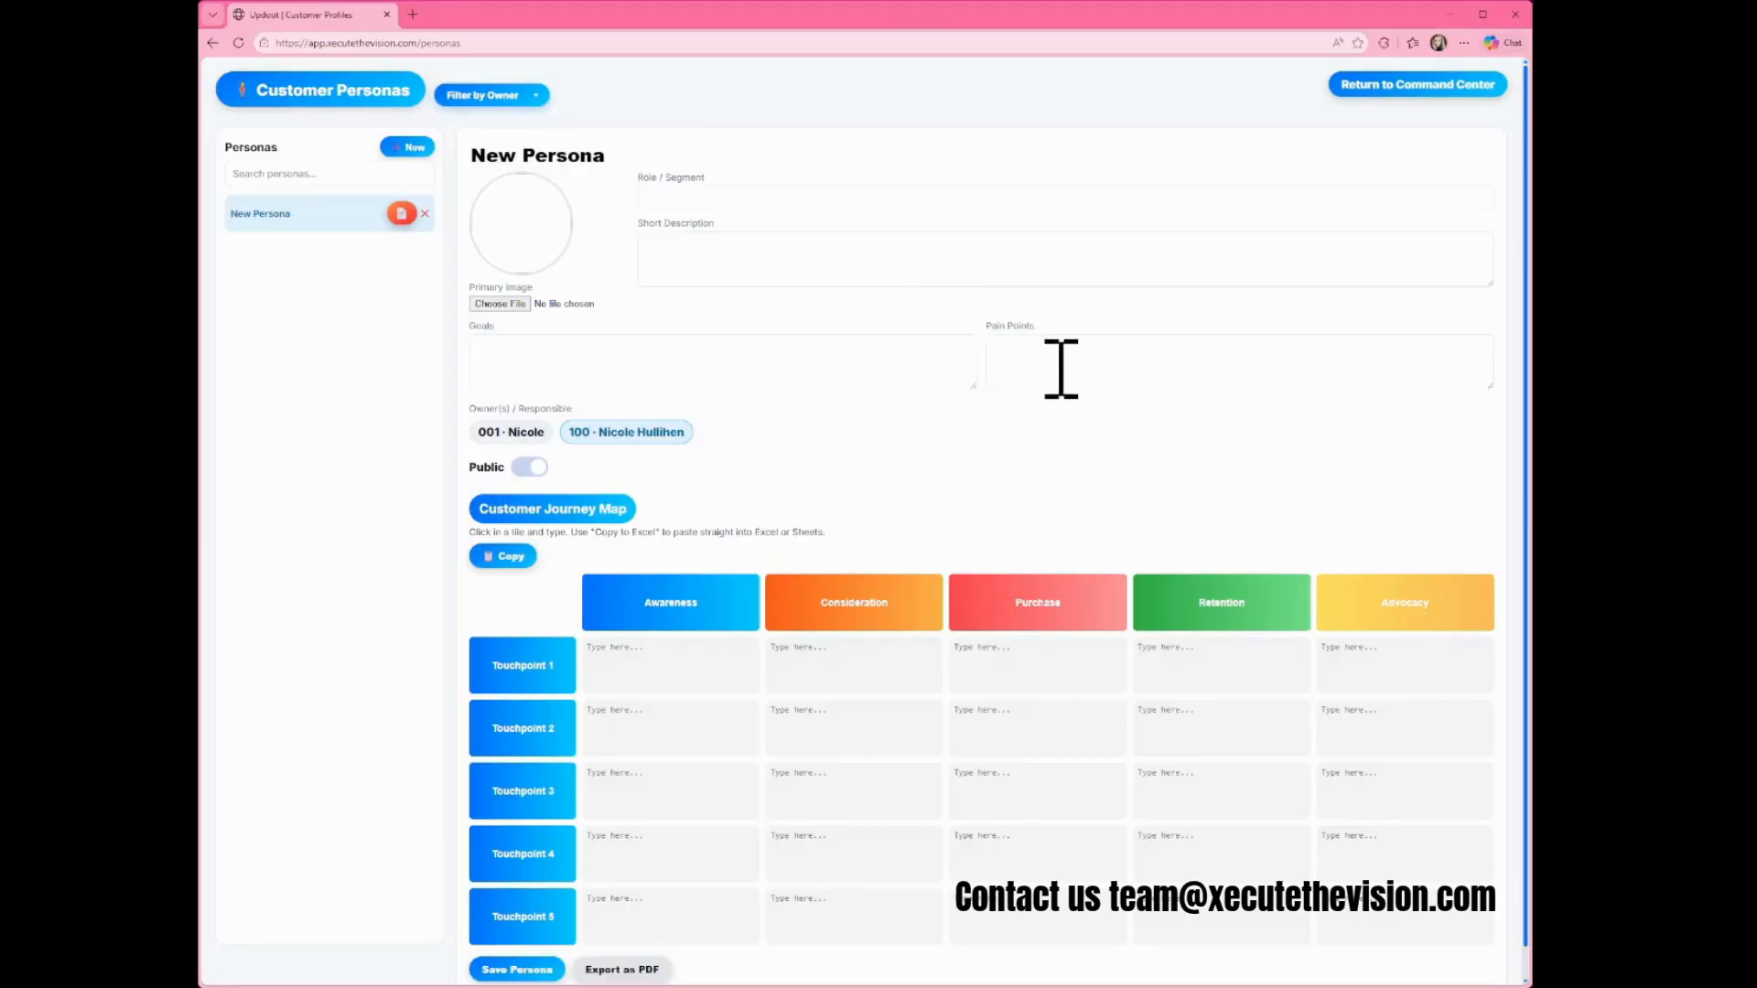
left_click(1402, 91)
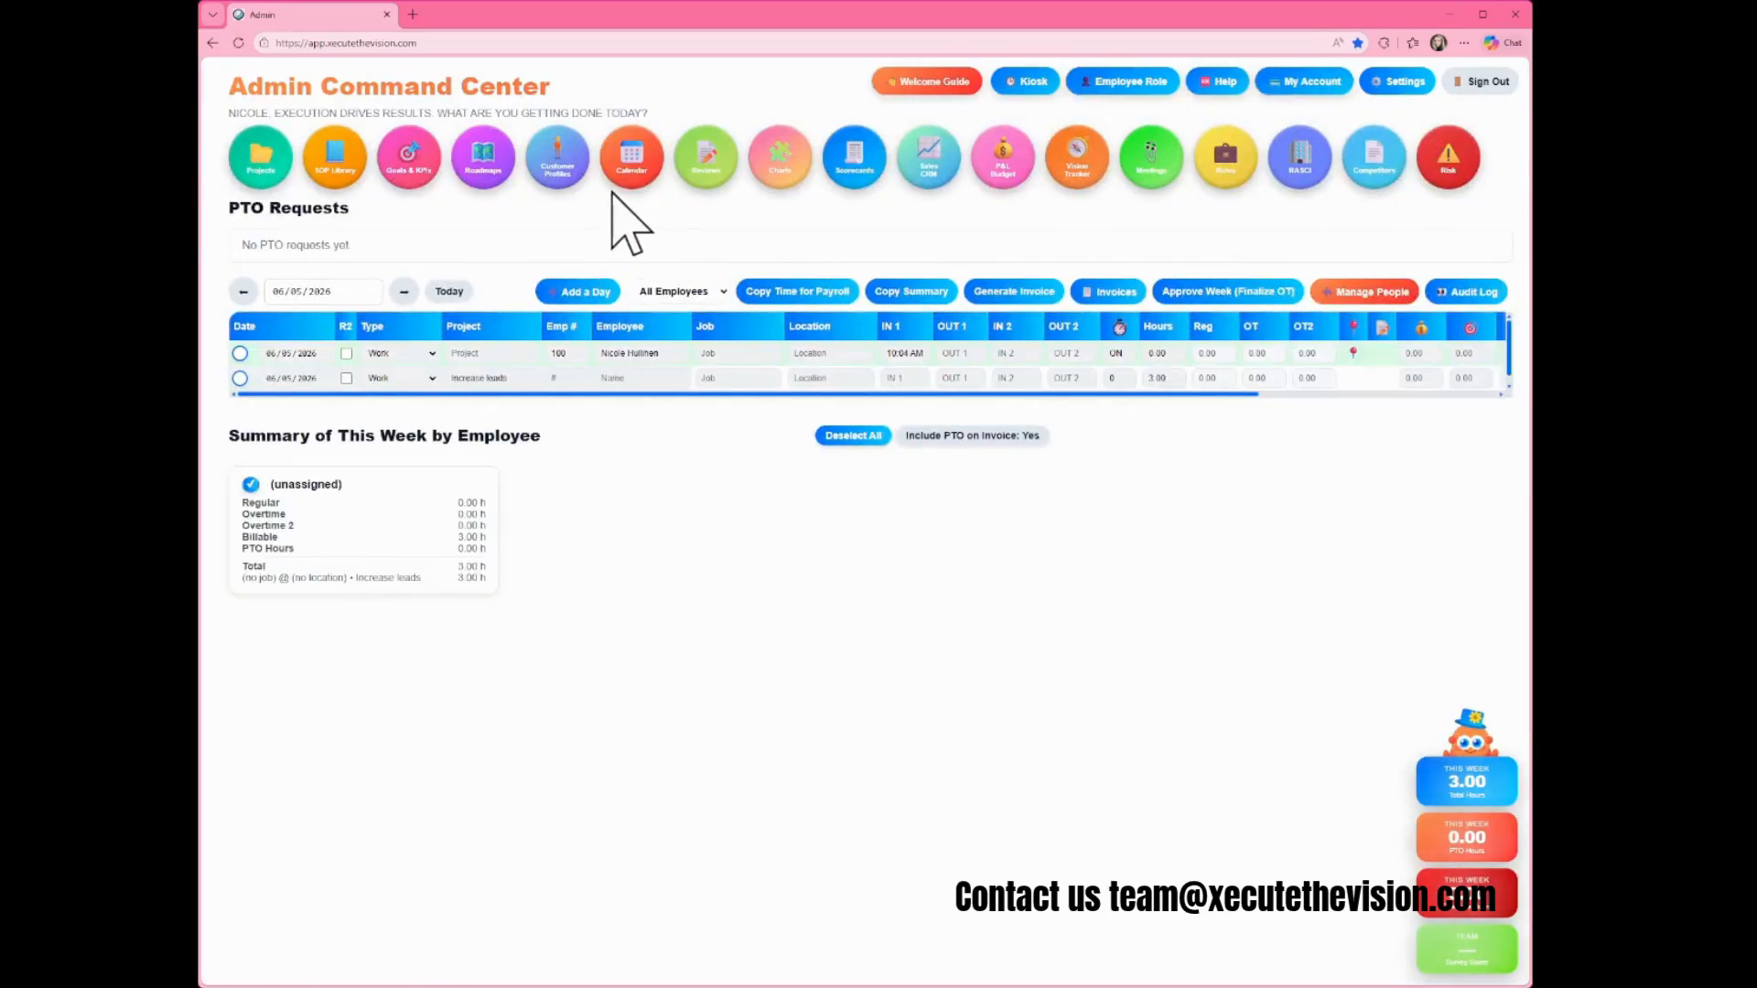
Add a company holiday for both employees on June 9, 2026 in the Calendar
left_click(633, 169)
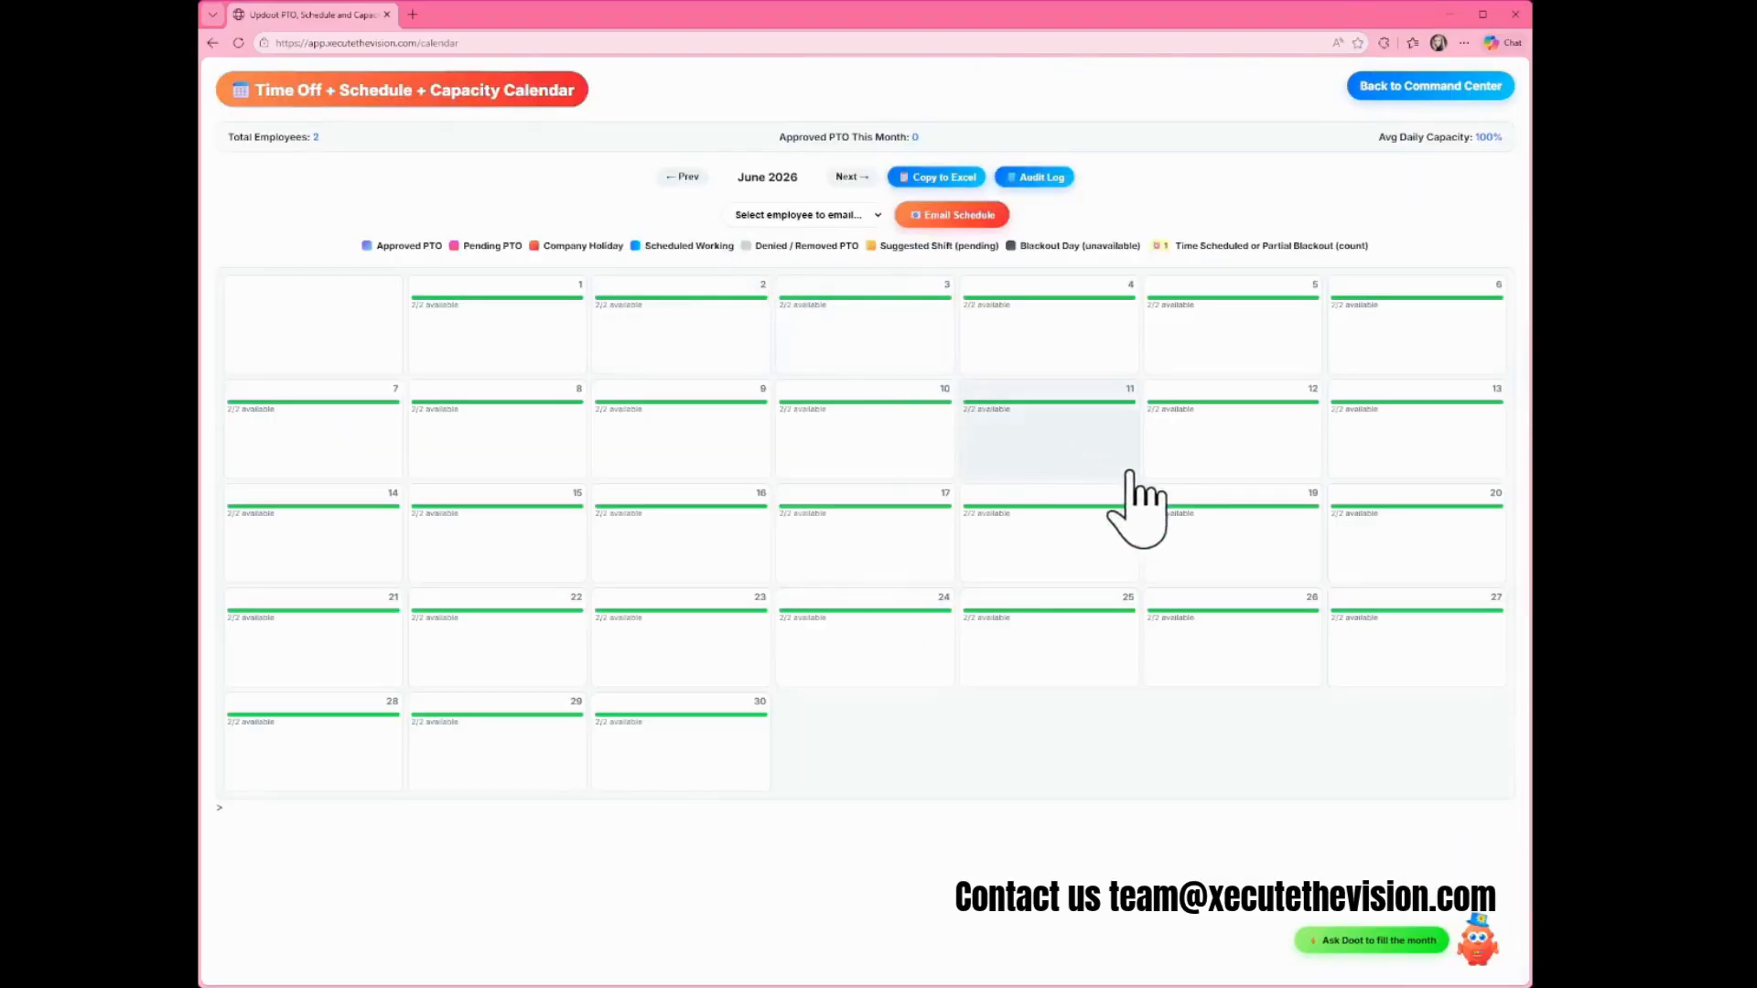
left_click(691, 450)
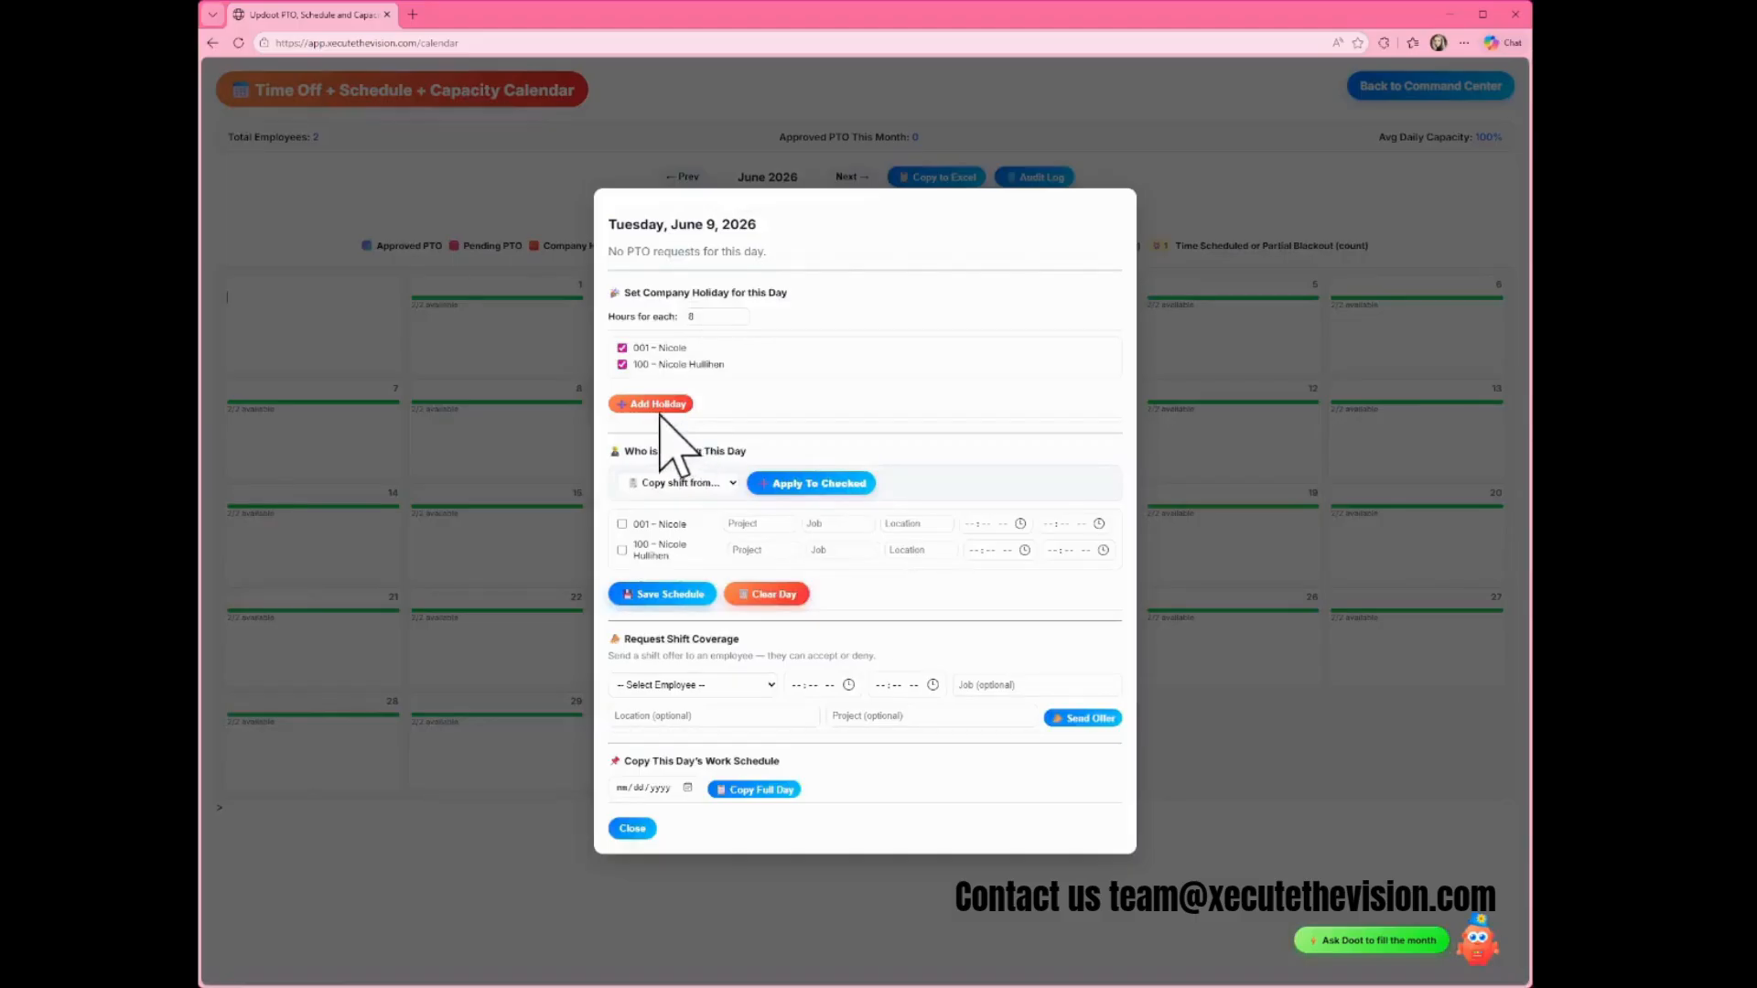
left_click(652, 404)
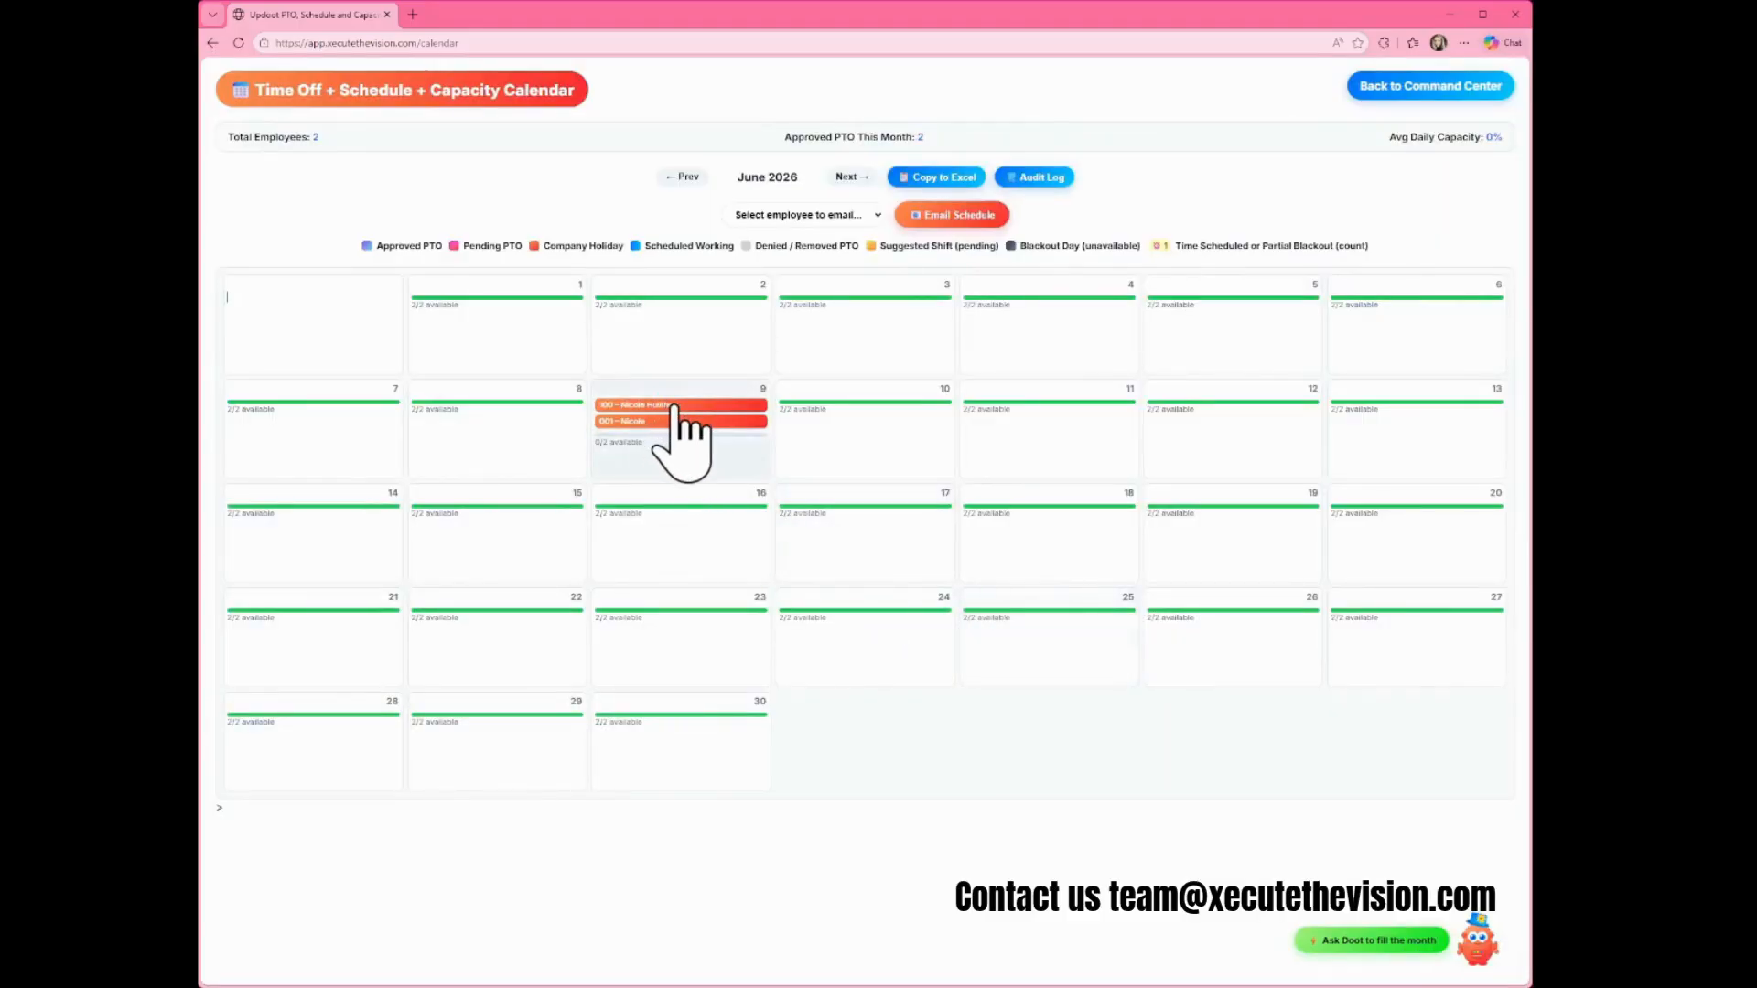
Review the work schedule and shift coverage options for June 9, 2026, close without saving, and return to the Command Center
left_click(725, 455)
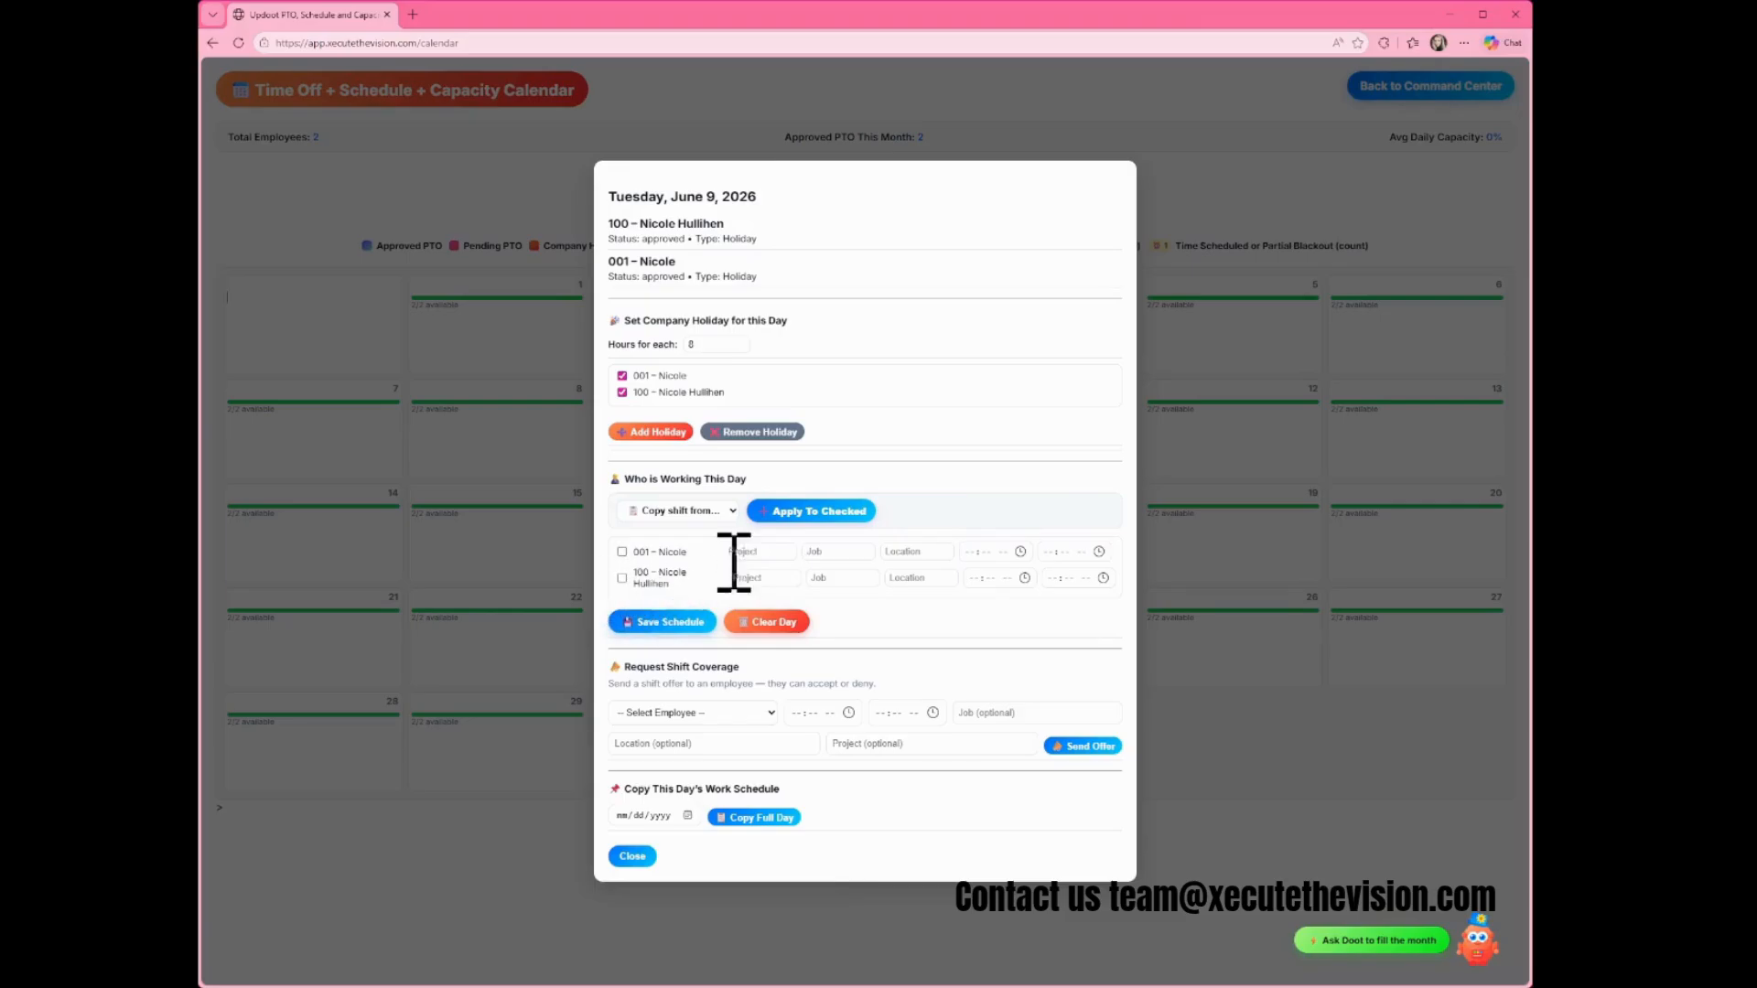
left_click(623, 552)
left_click(763, 553)
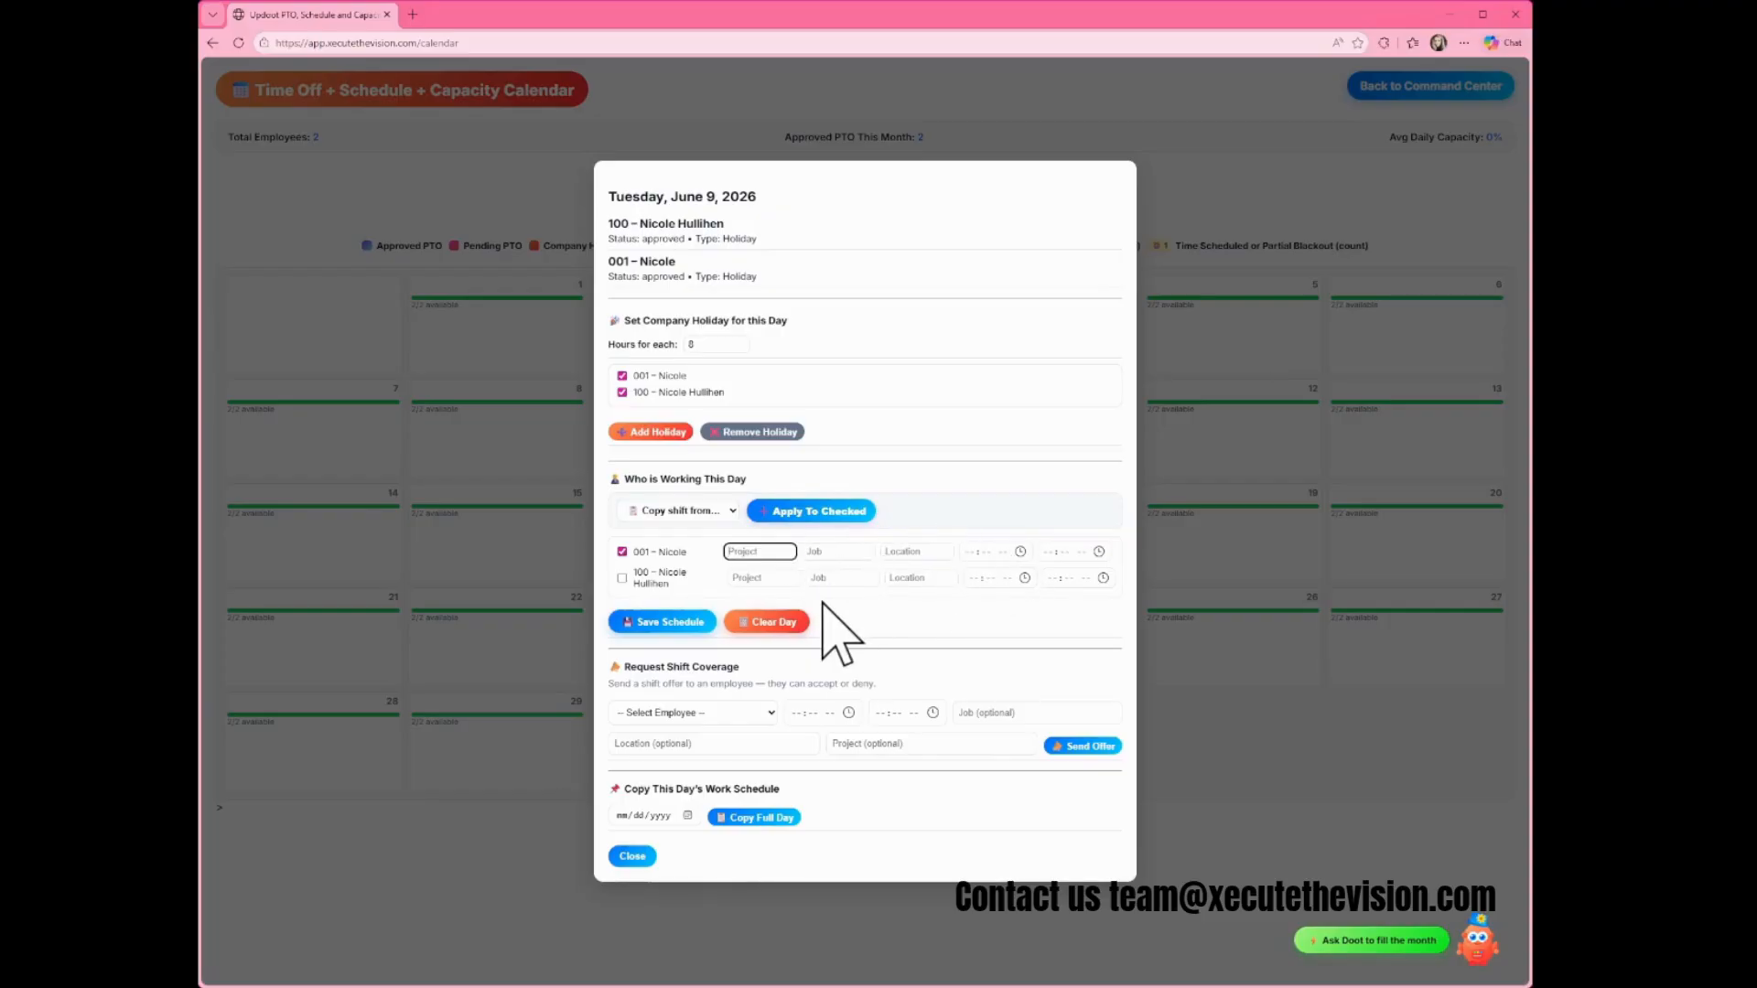
left_click(773, 711)
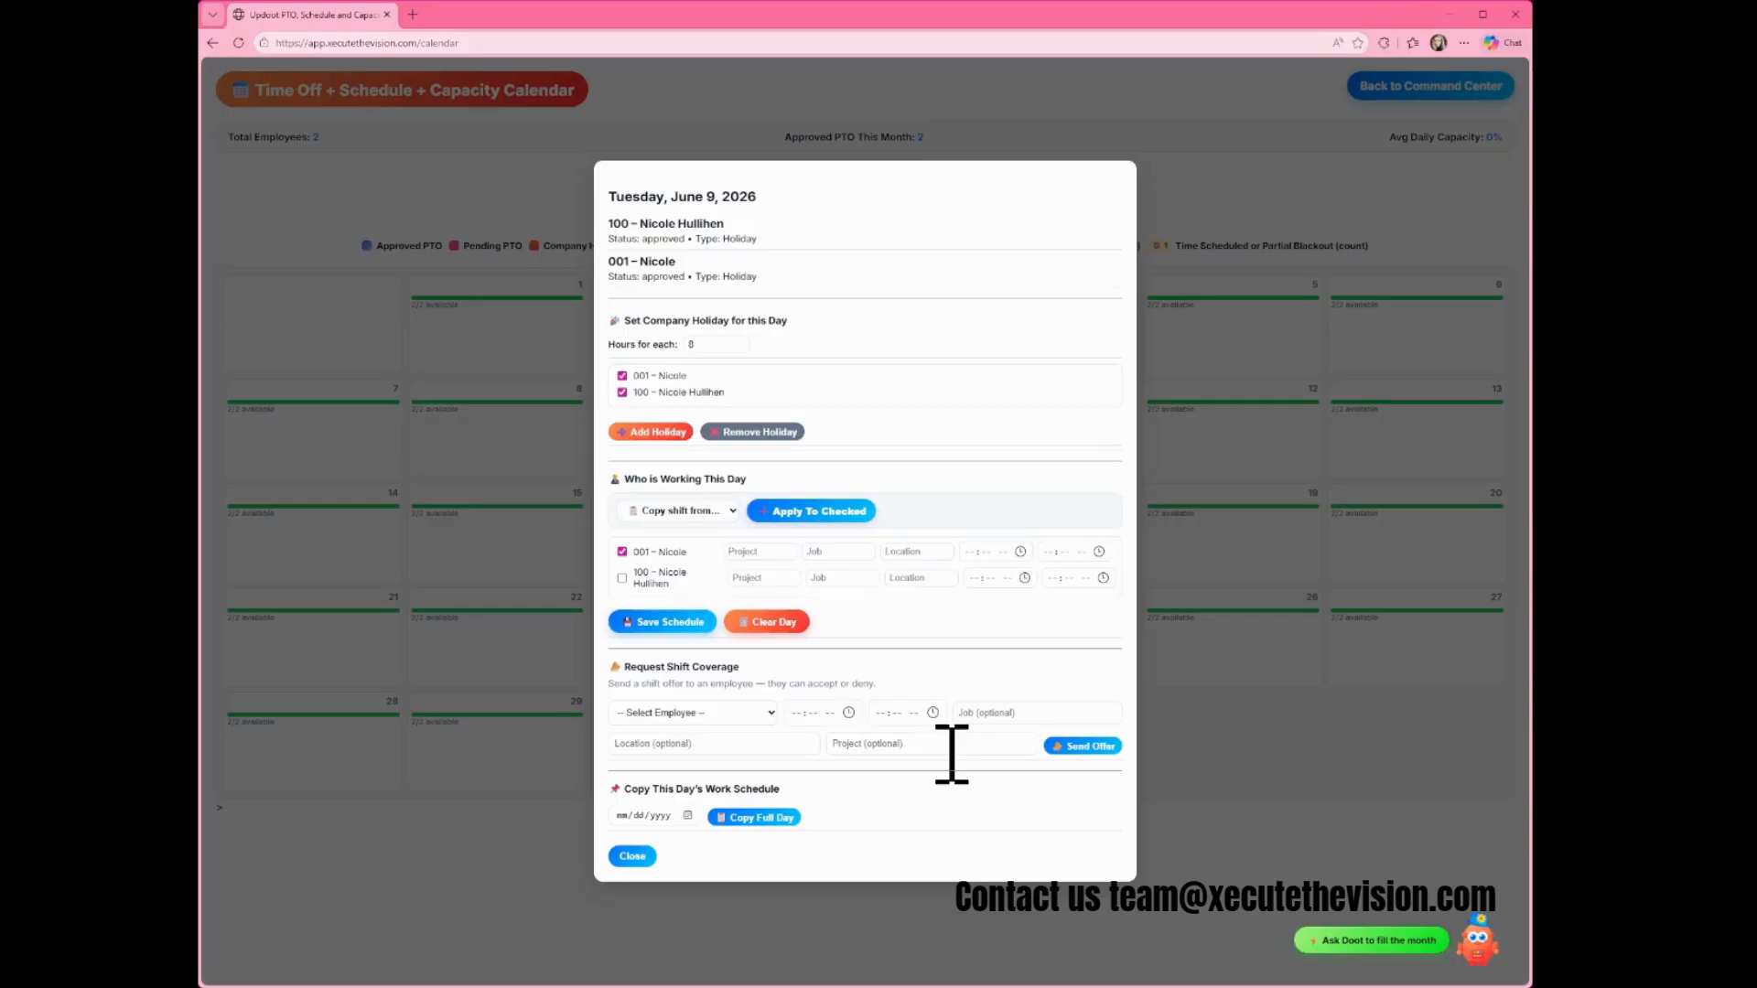
left_click(644, 858)
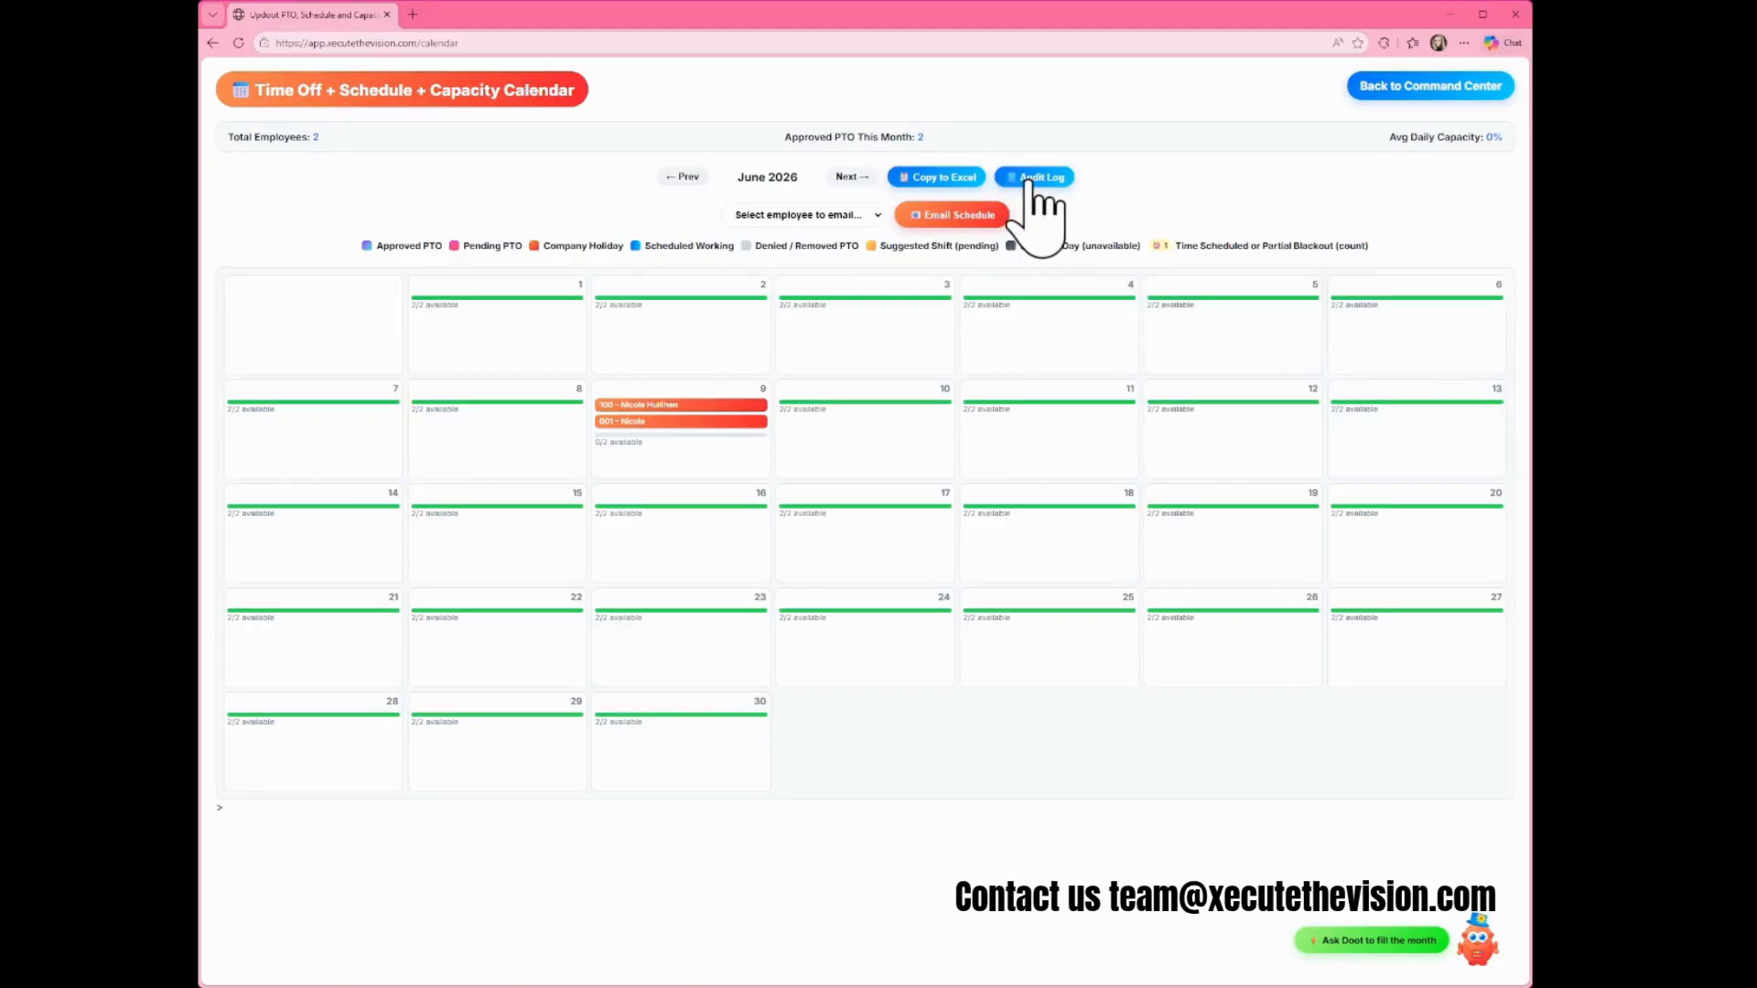
left_click(1440, 103)
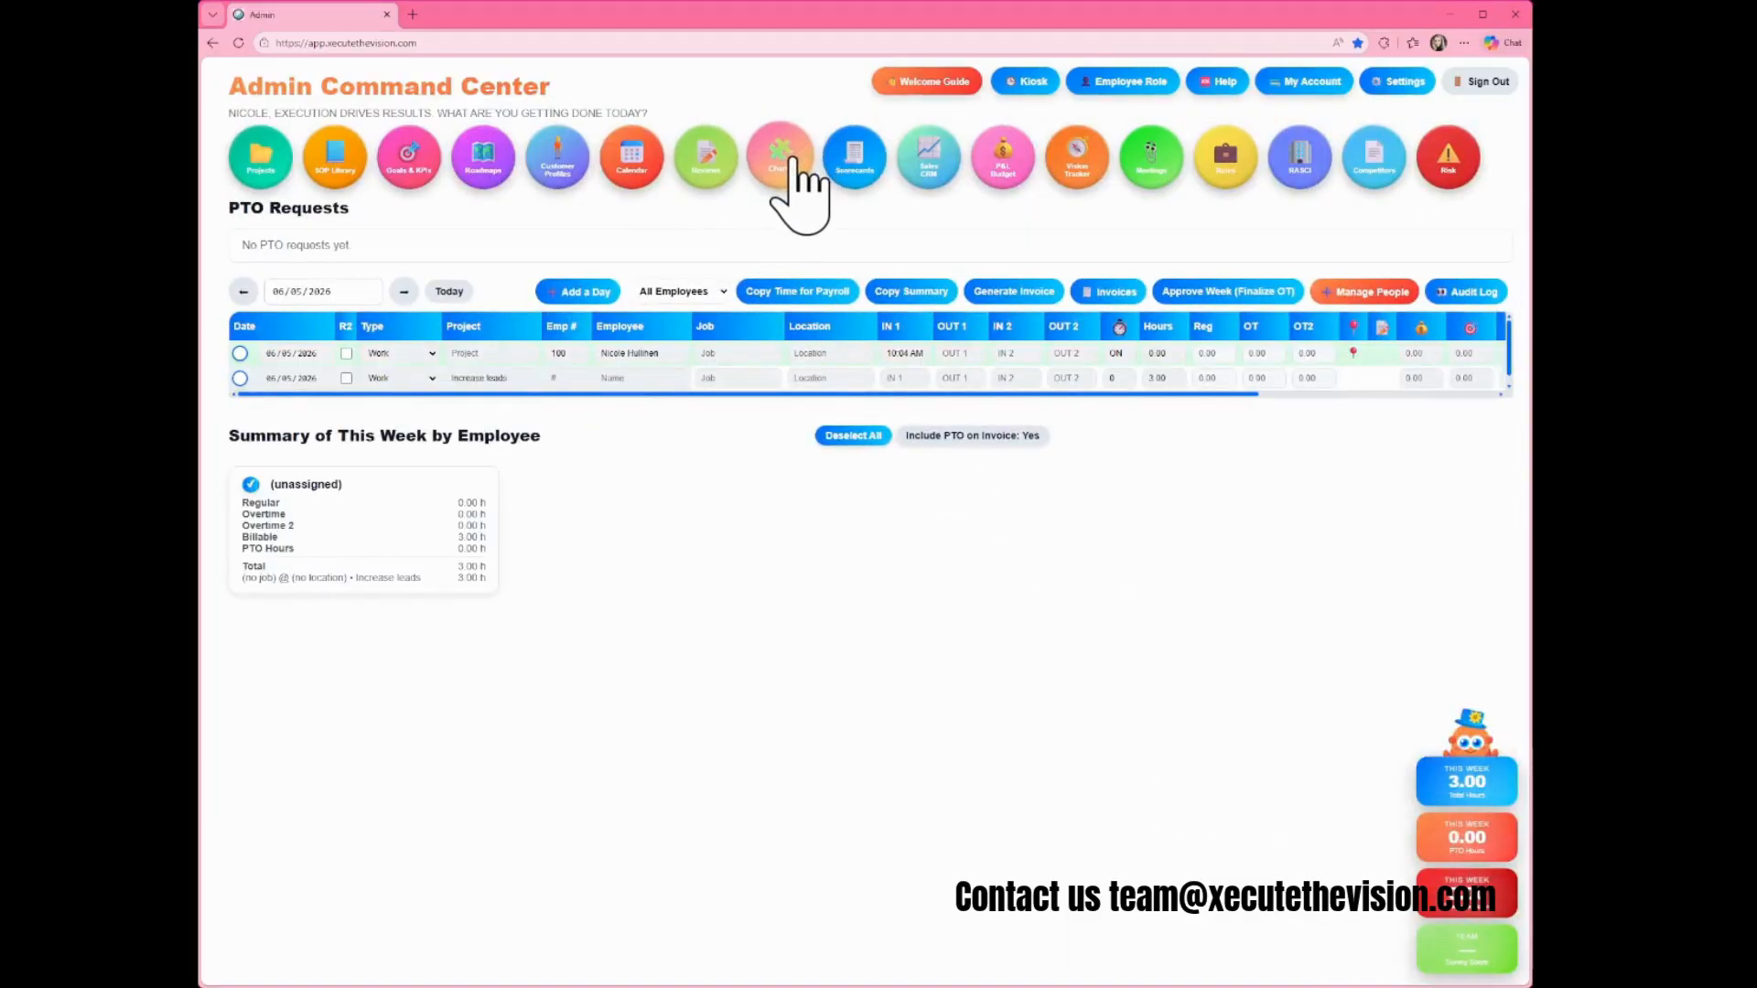
Create a lead list named 2026 in the Sales CRM, and open it to review all of its lead table columns
left_click(942, 192)
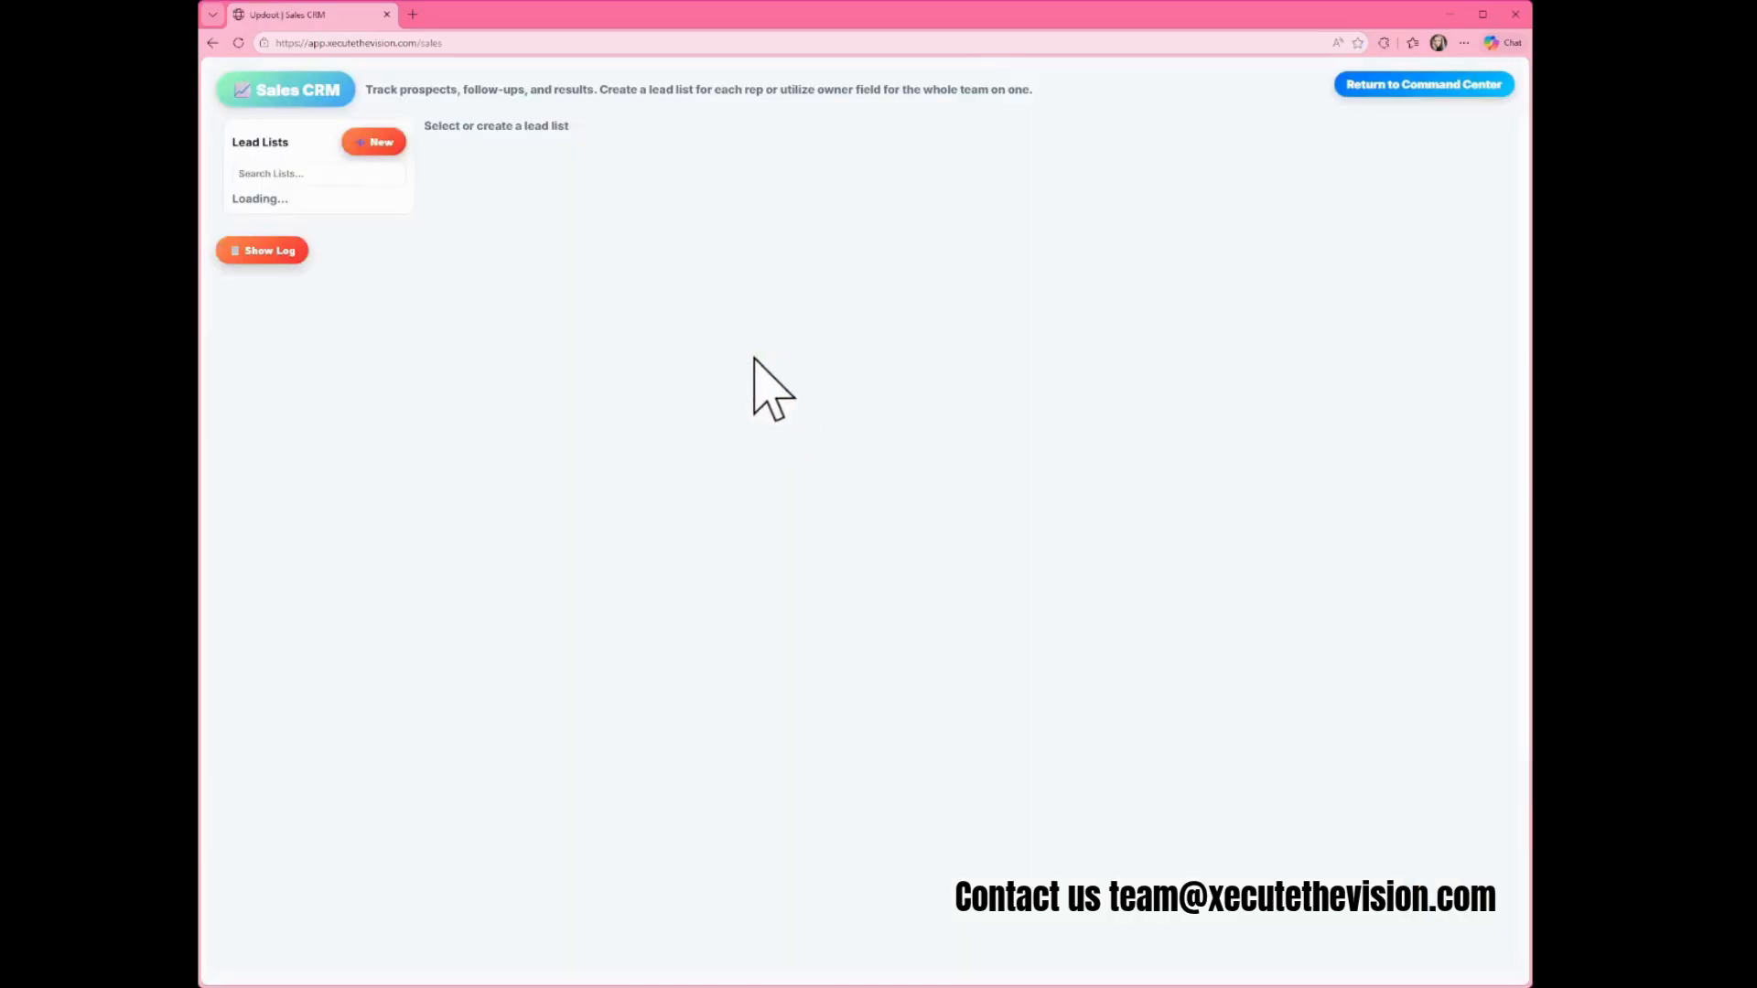
left_click(371, 144)
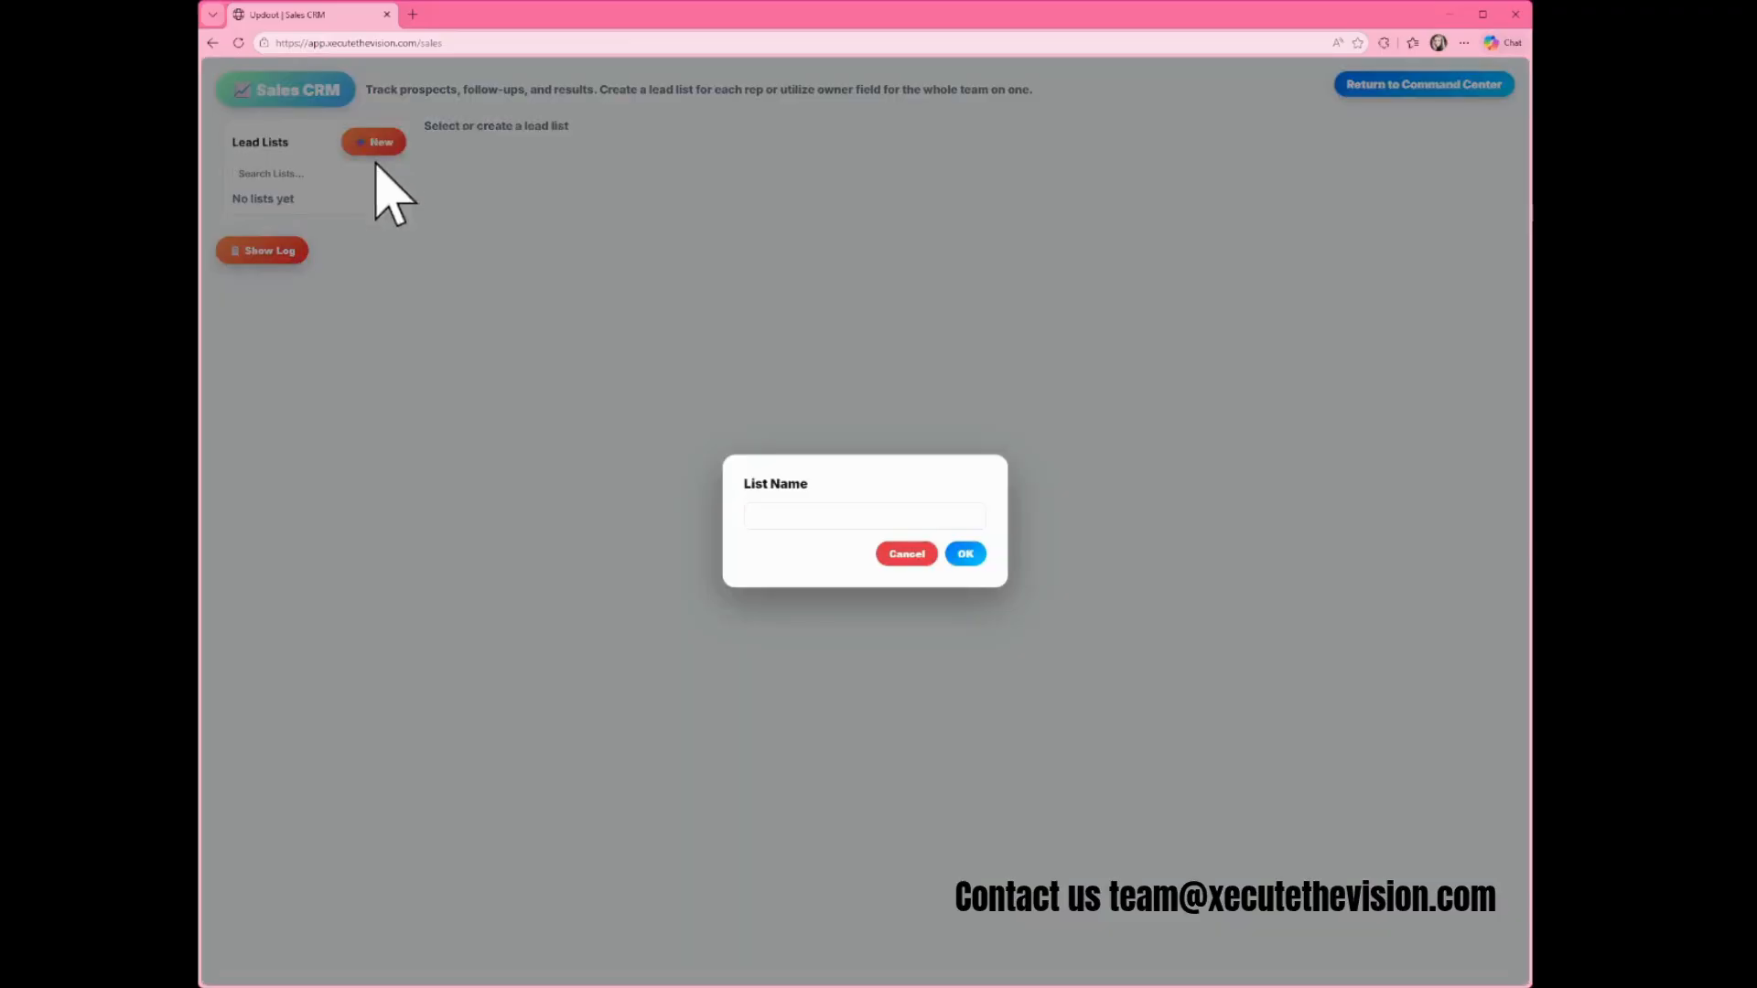
left_click(933, 515)
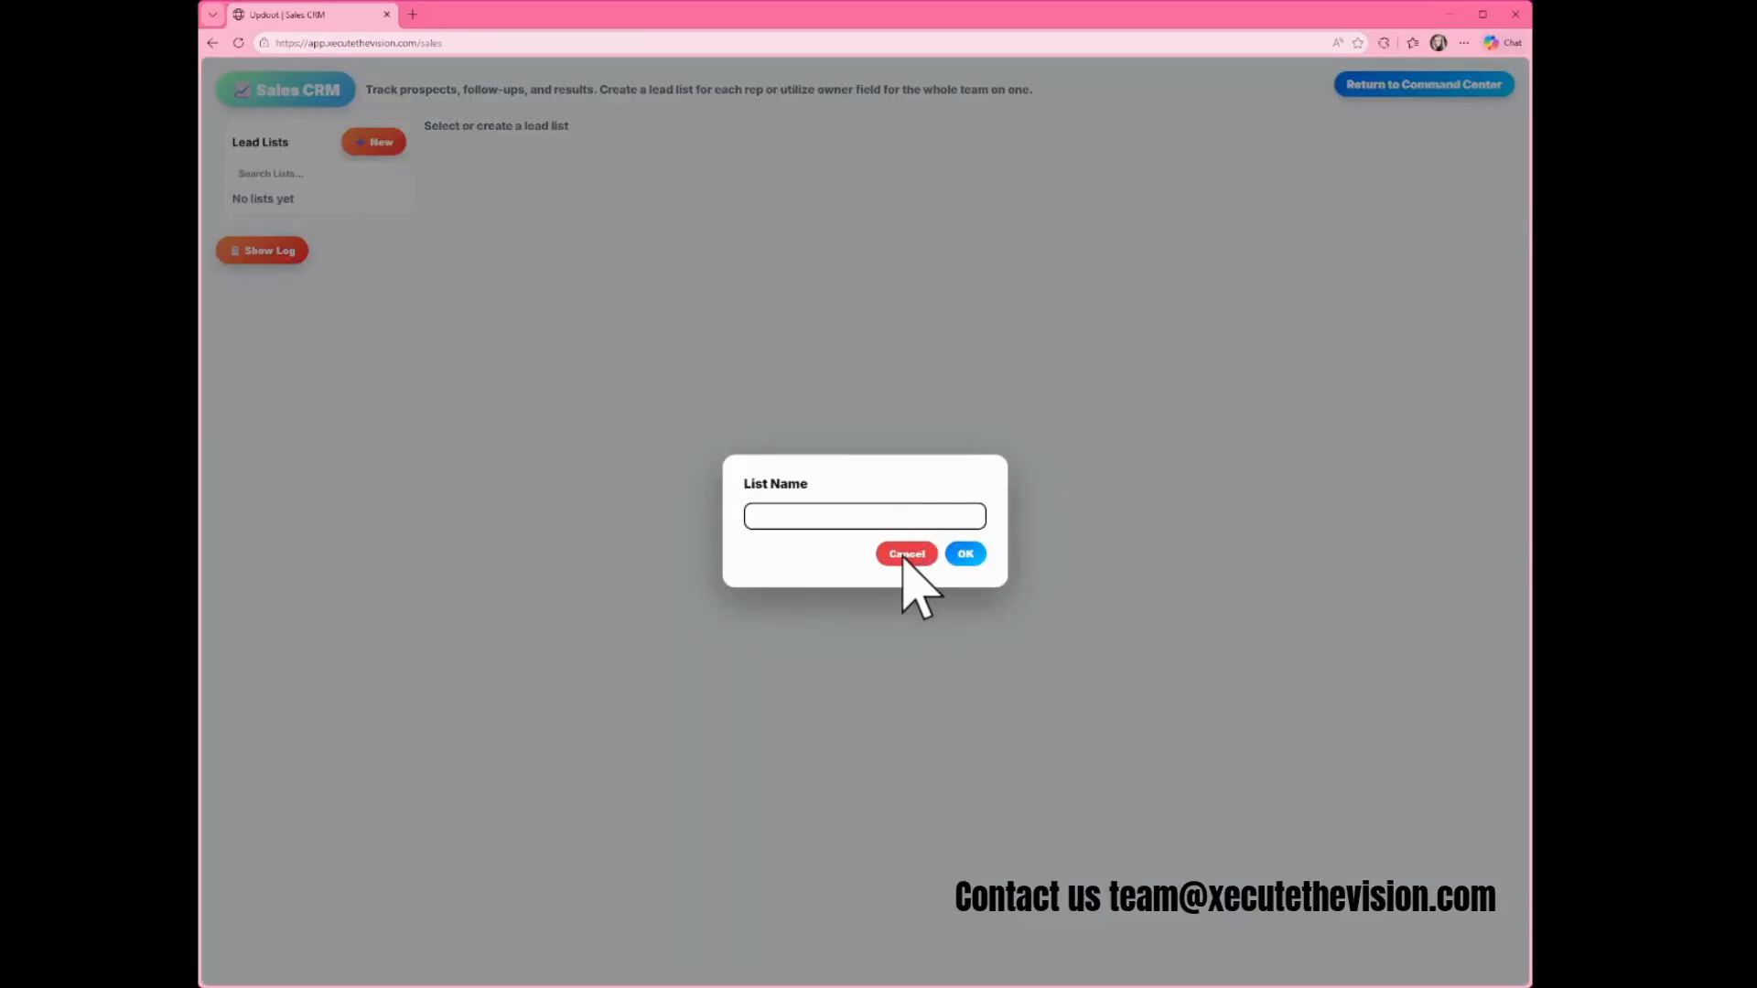
type("2026")
left_click(969, 555)
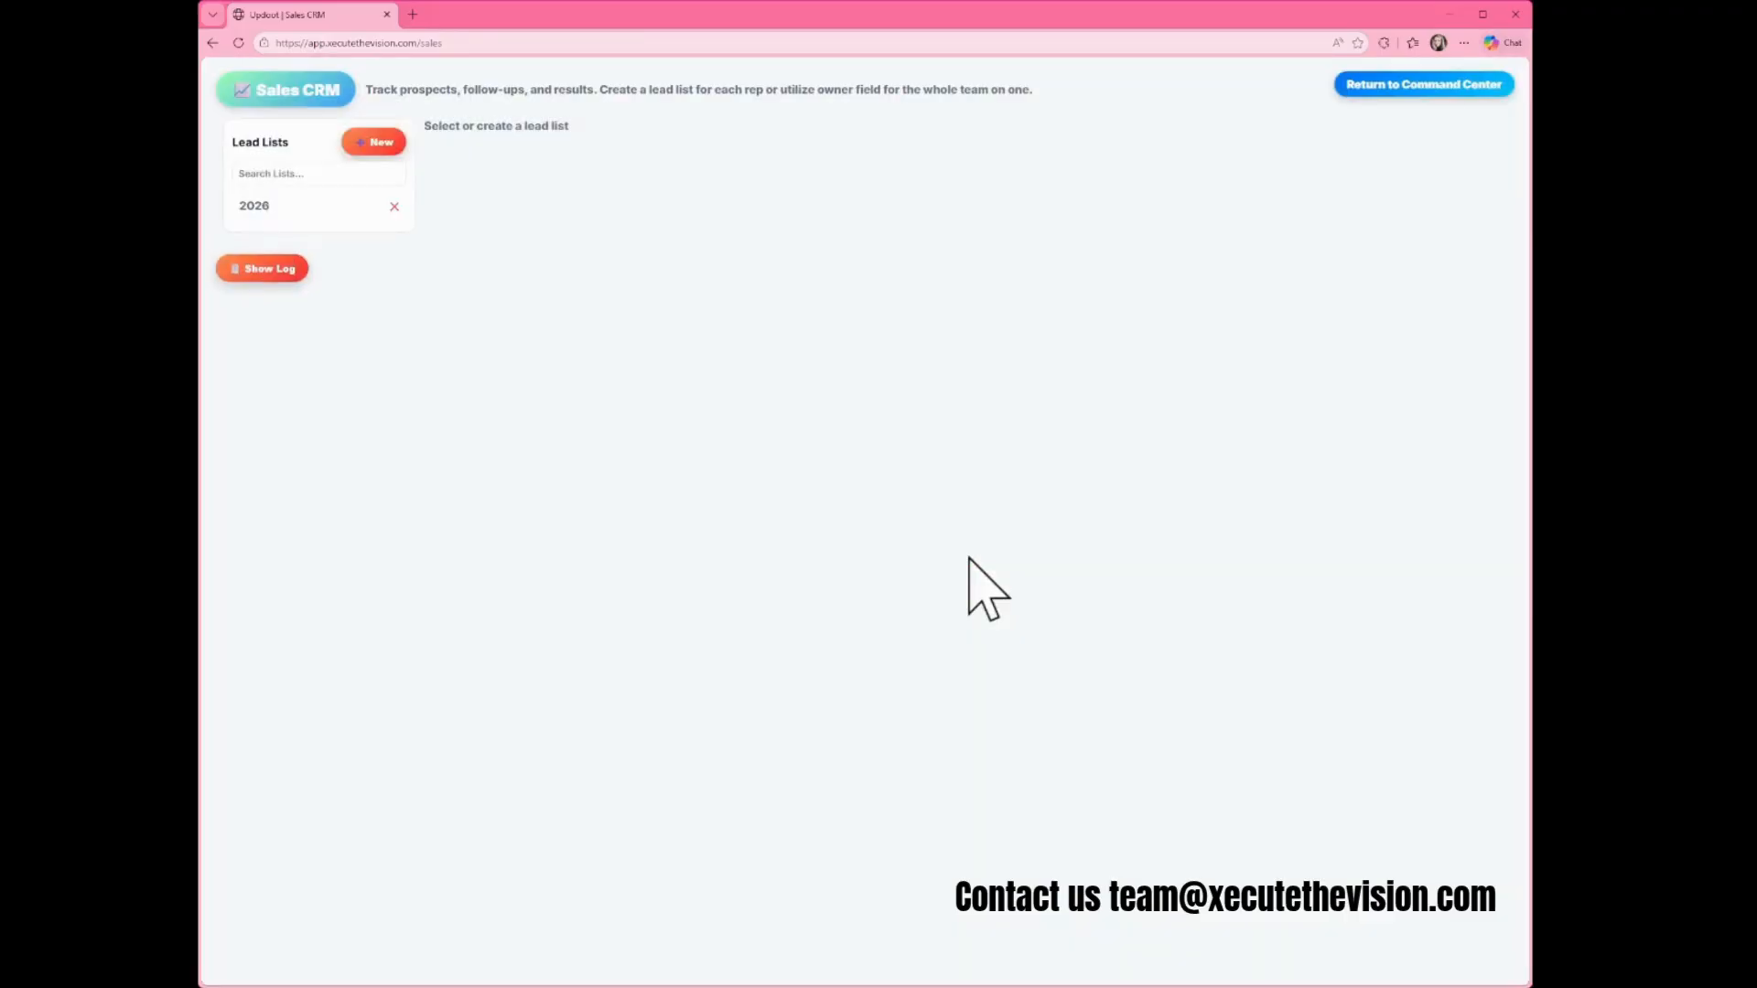
left_click(279, 207)
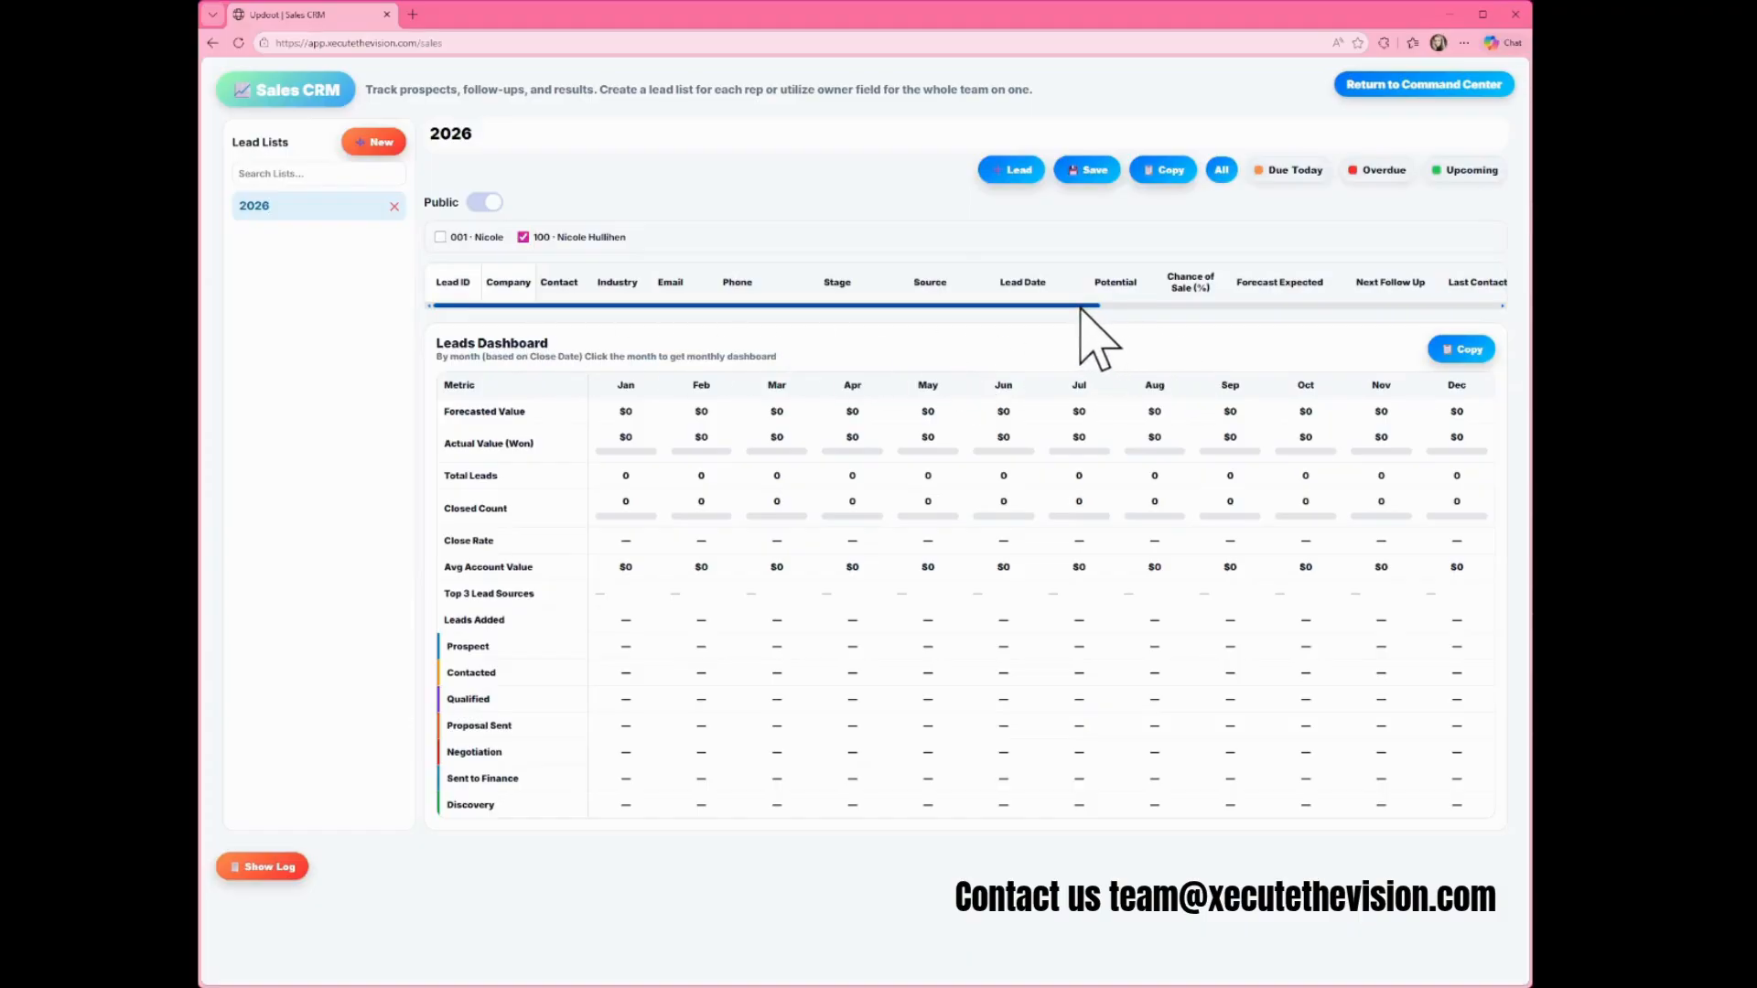
left_click_drag(1083, 307, 1498, 323)
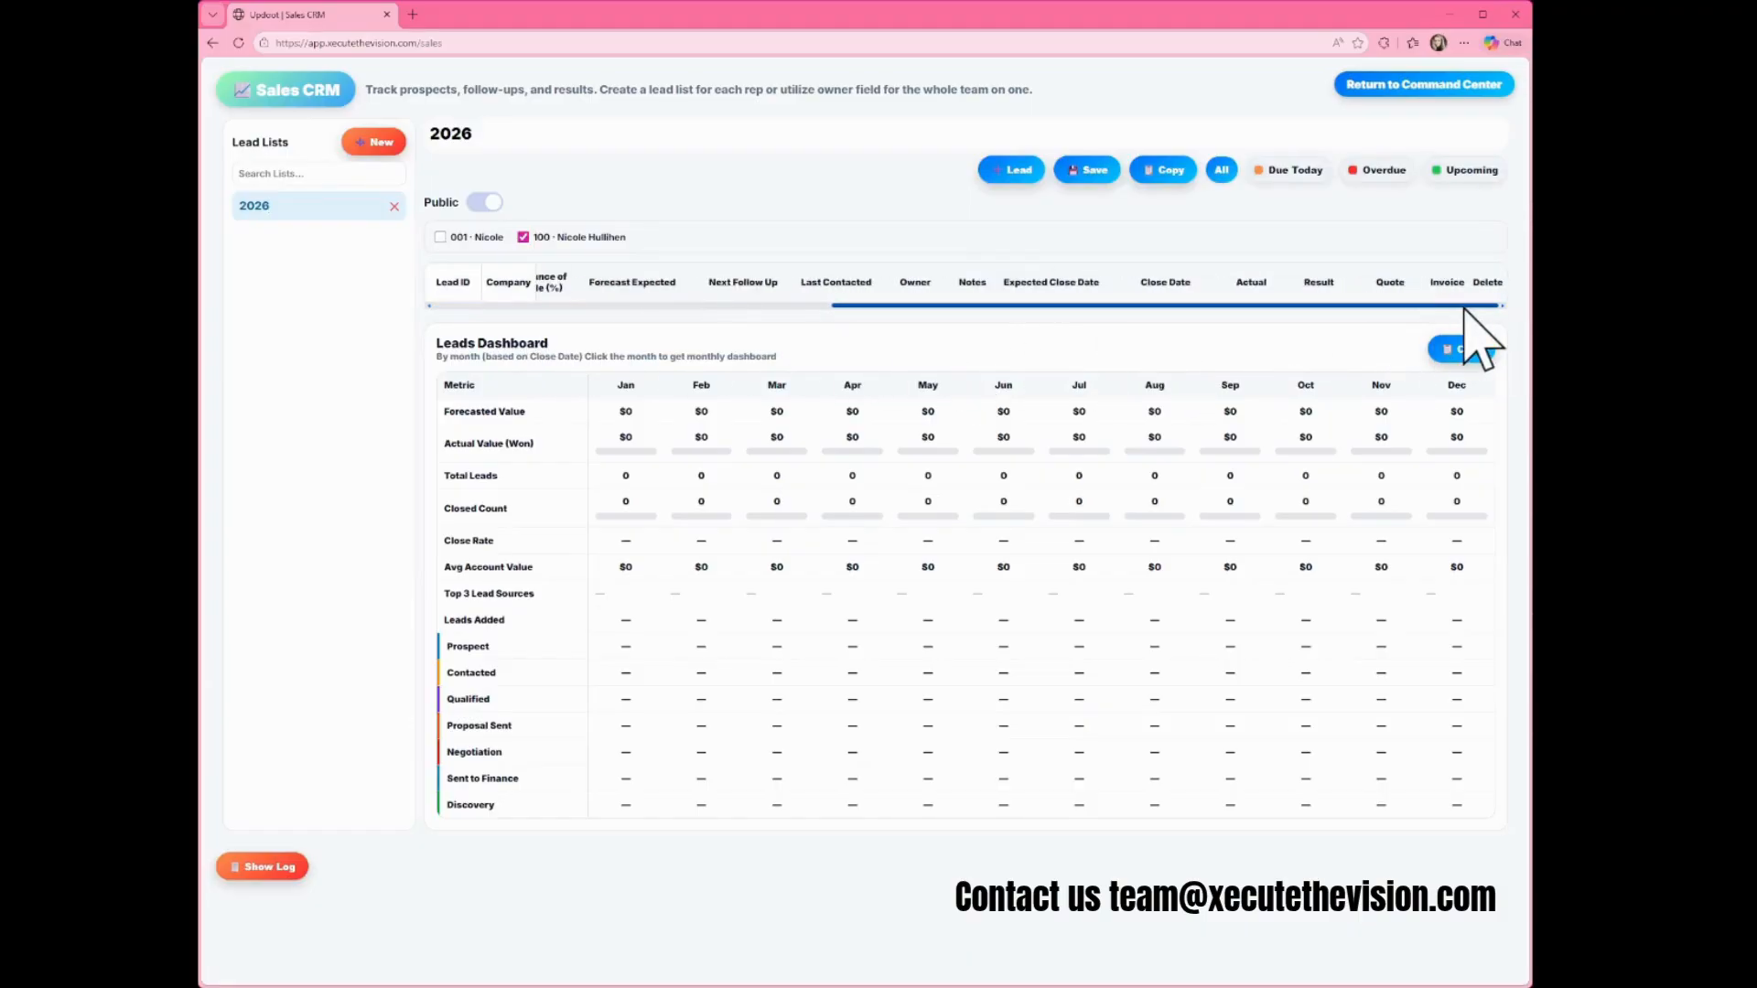